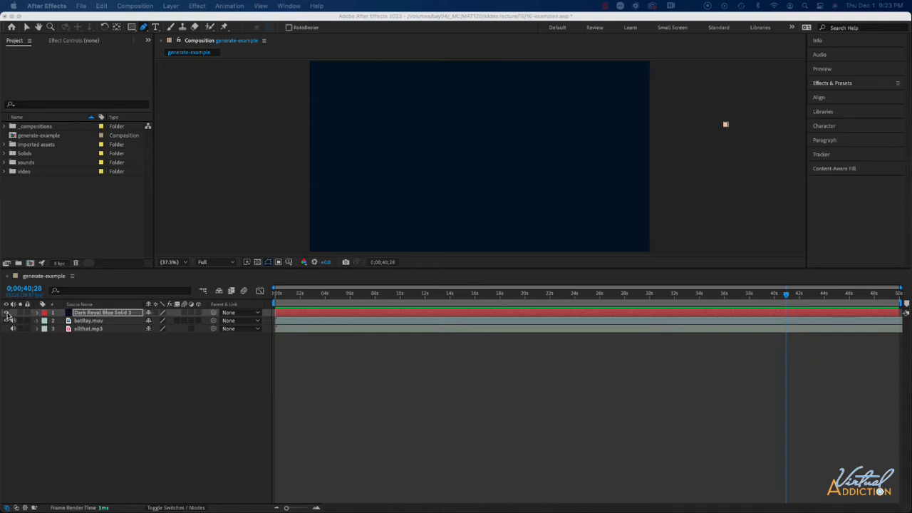
Hide and then show the Dark Royal Blue Solid 3 layer to compare it with the video beneath
left_click(8, 313)
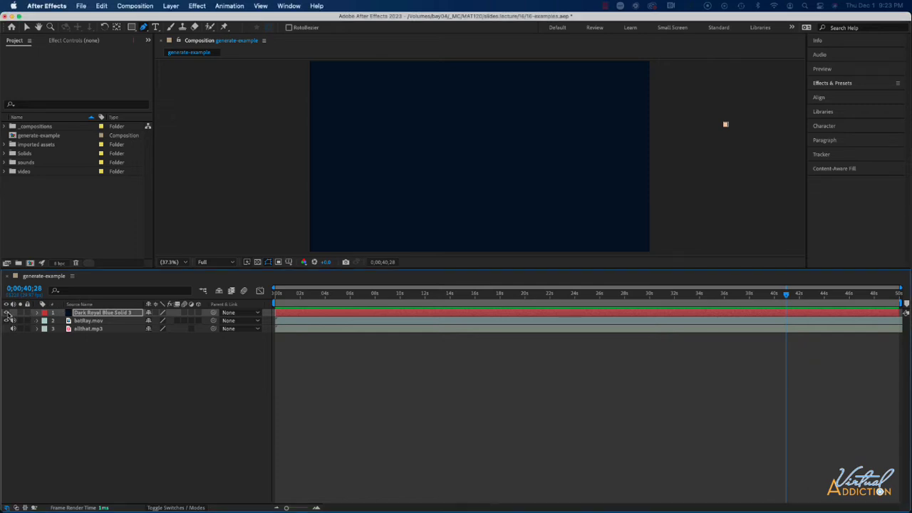
left_click(7, 313)
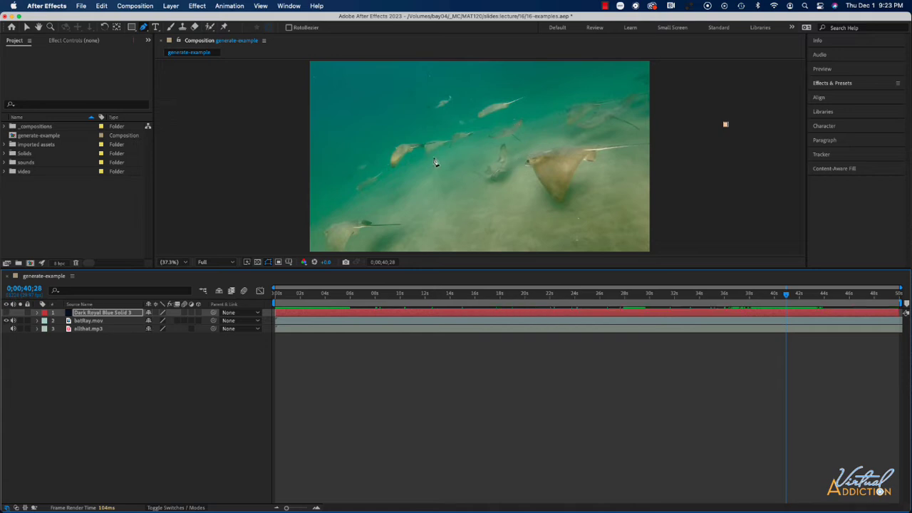
left_click(8, 313)
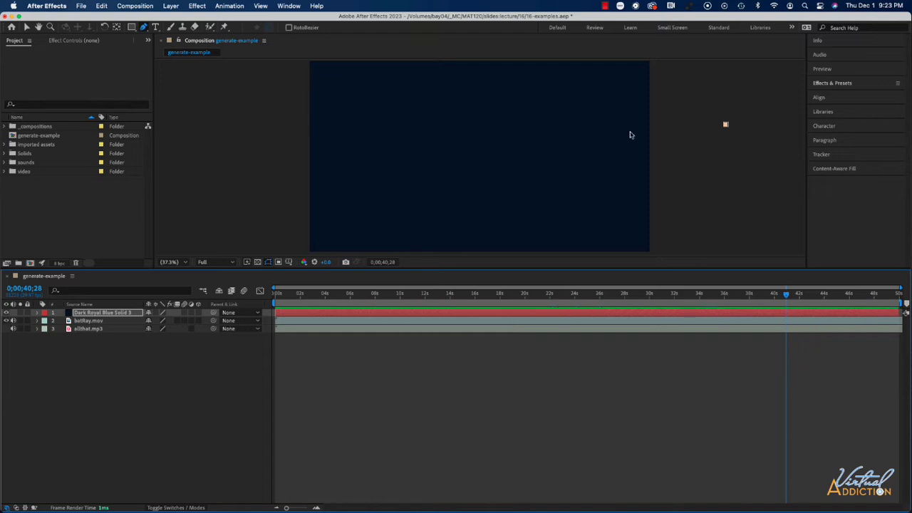
Apply the 4-Color Gradient effect from the Generate category to the Dark Royal Blue Solid 3 layer
left_click(852, 85)
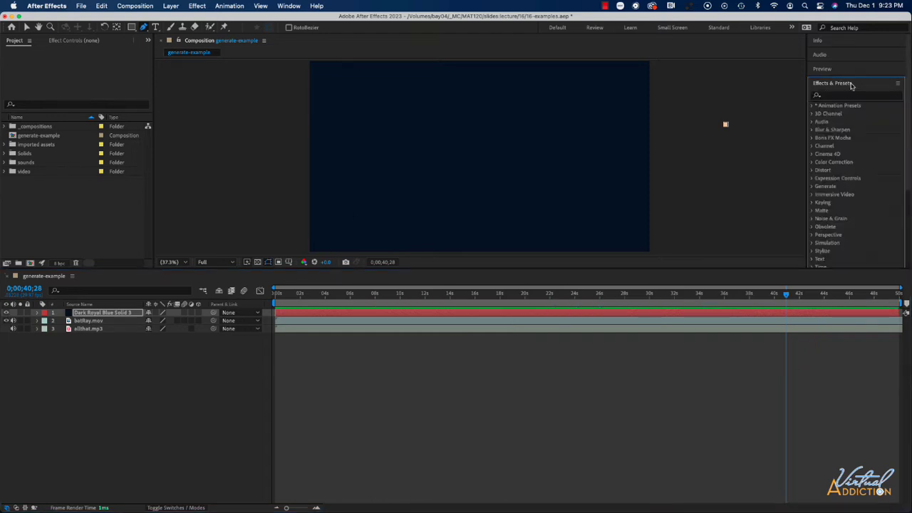
scroll(838, 172, "down", 3)
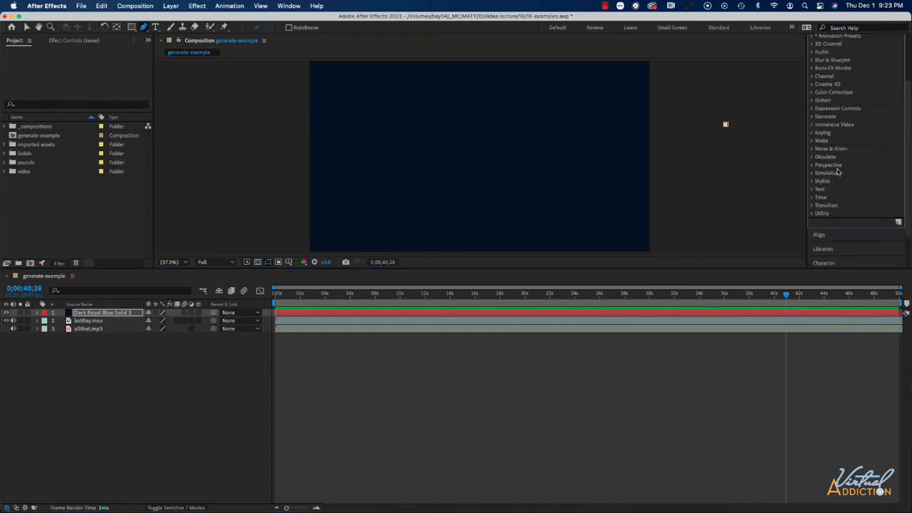
left_click(814, 118)
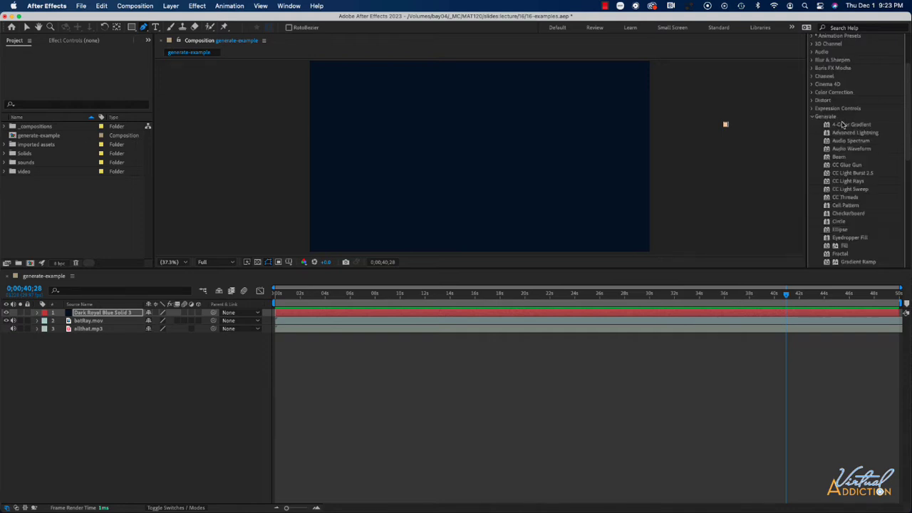
scroll(860, 161, "down", 5)
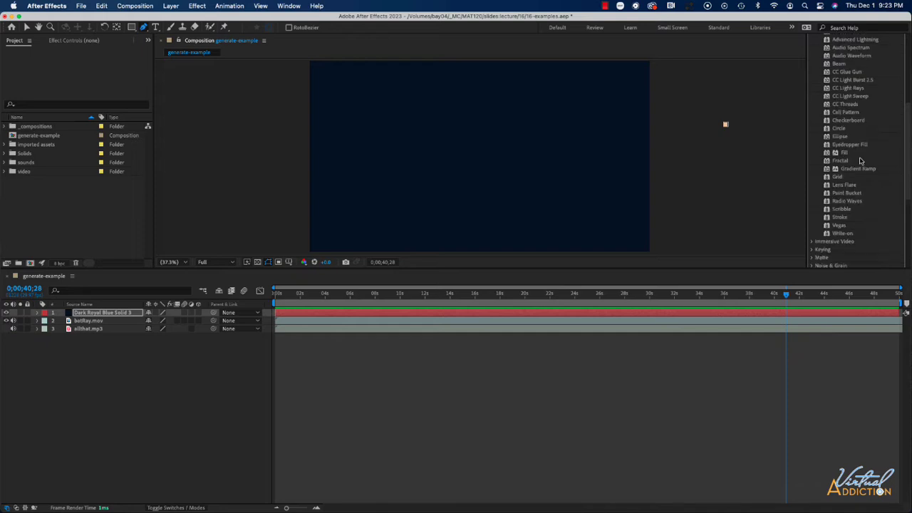
scroll(860, 162, "up", 1)
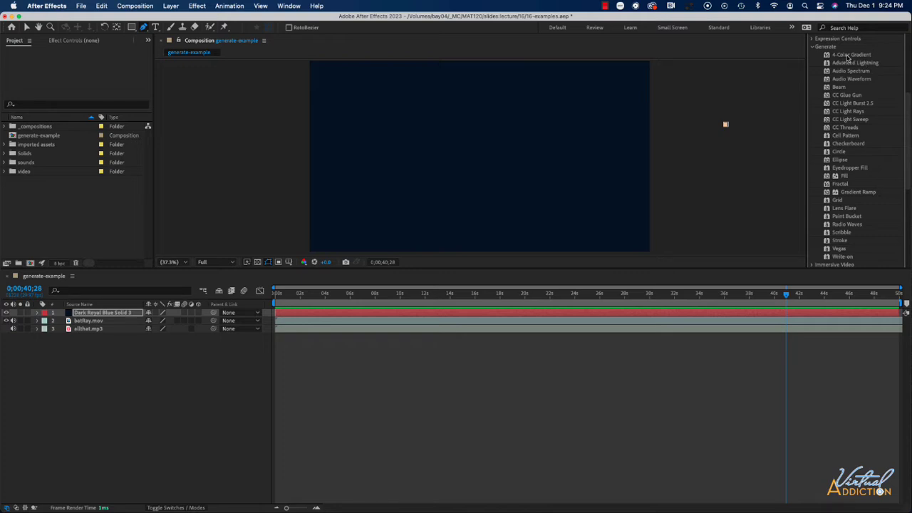
left_click_drag(831, 57, 505, 116)
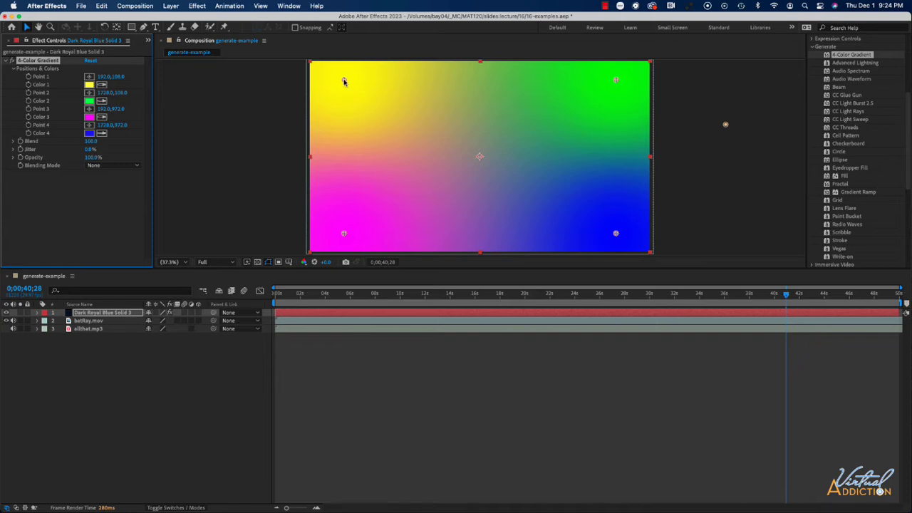
Move the gradient's Point 1 down and inward, and set Color 1 to orange FF5F00
left_click_drag(343, 80, 381, 100)
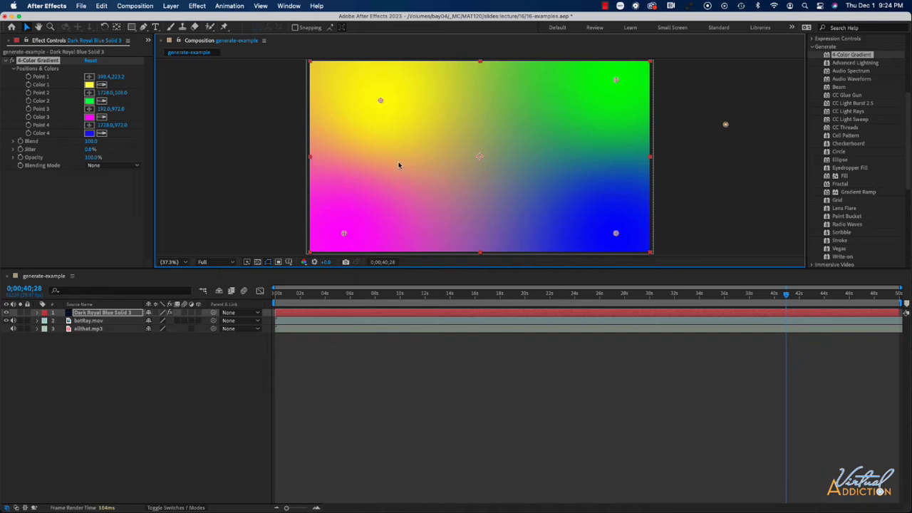
left_click(89, 84)
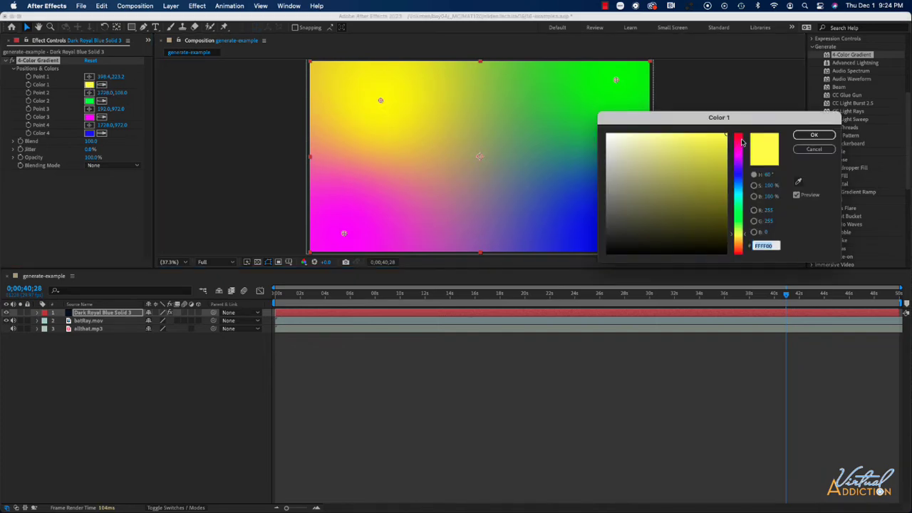
left_click(739, 247)
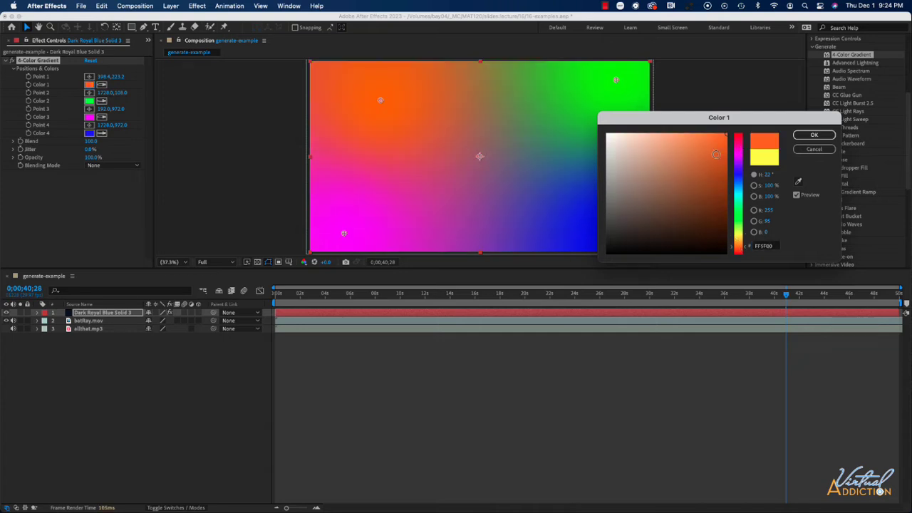
left_click(806, 135)
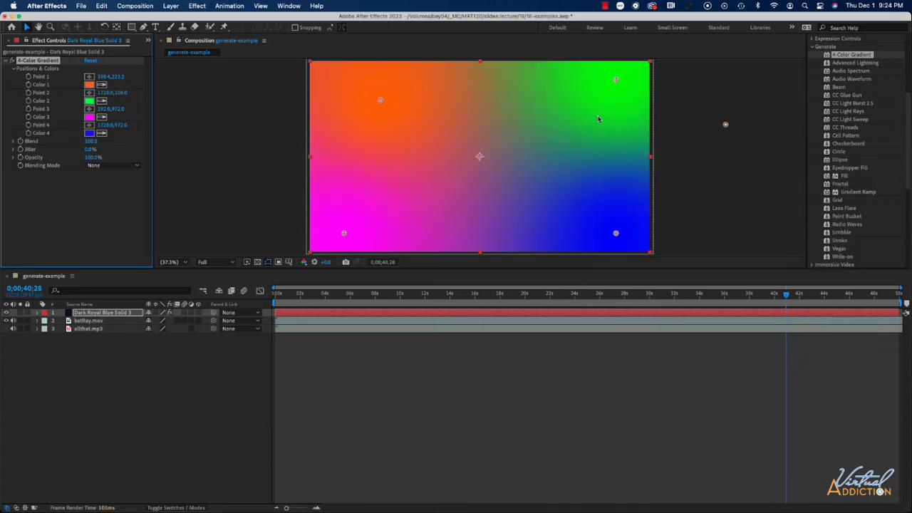
Set the gradient's Color 2 to cyan 00D1FF
left_click(616, 81)
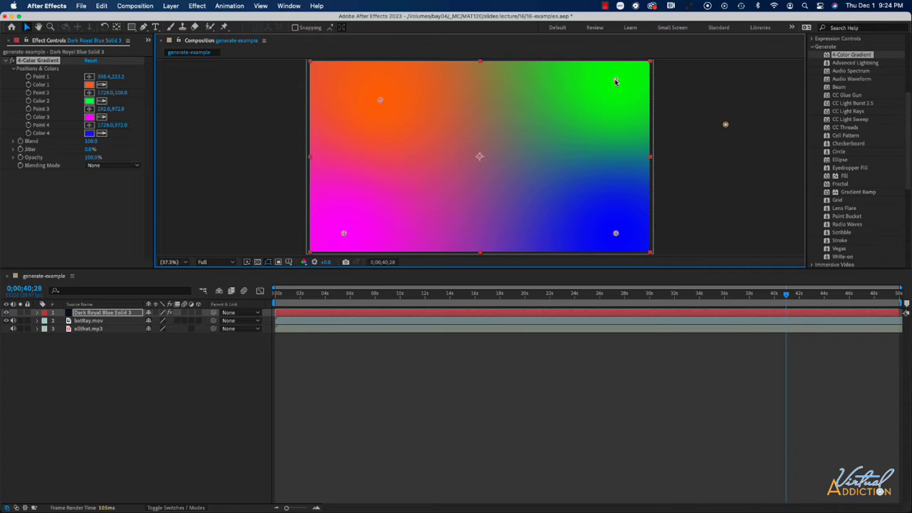
left_click(90, 100)
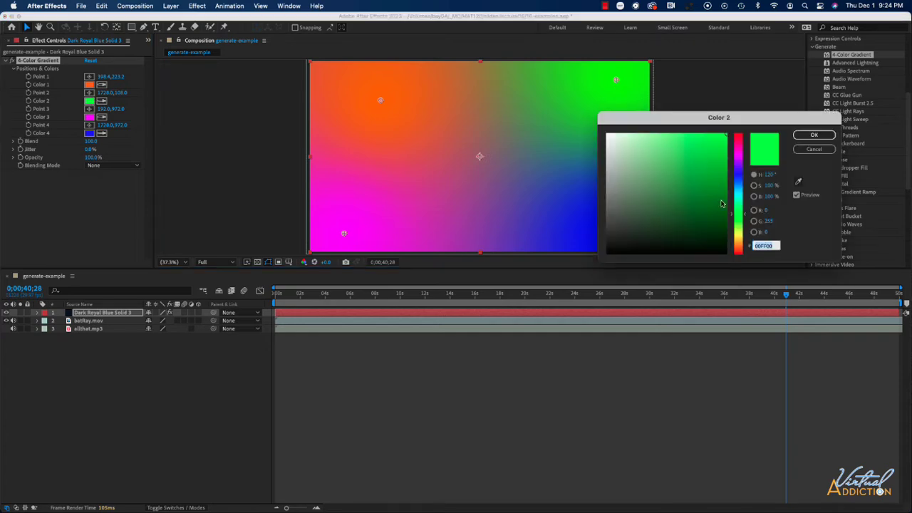
left_click(740, 191)
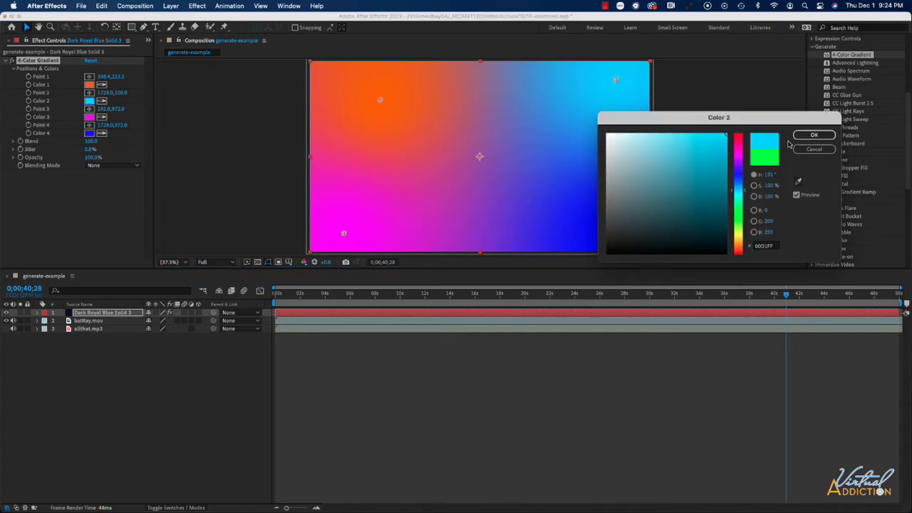
left_click(814, 135)
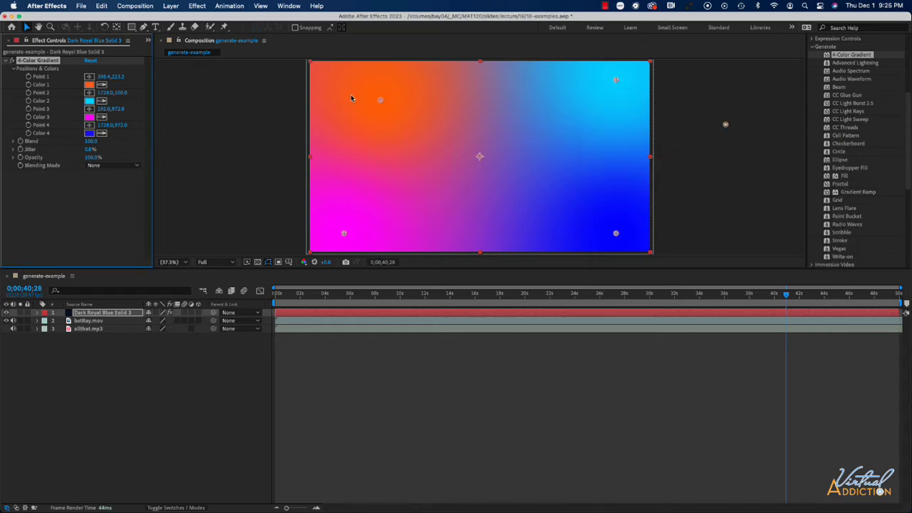
Set the gradient's Blending Mode to Overlay and hide the solid layer
left_click(107, 165)
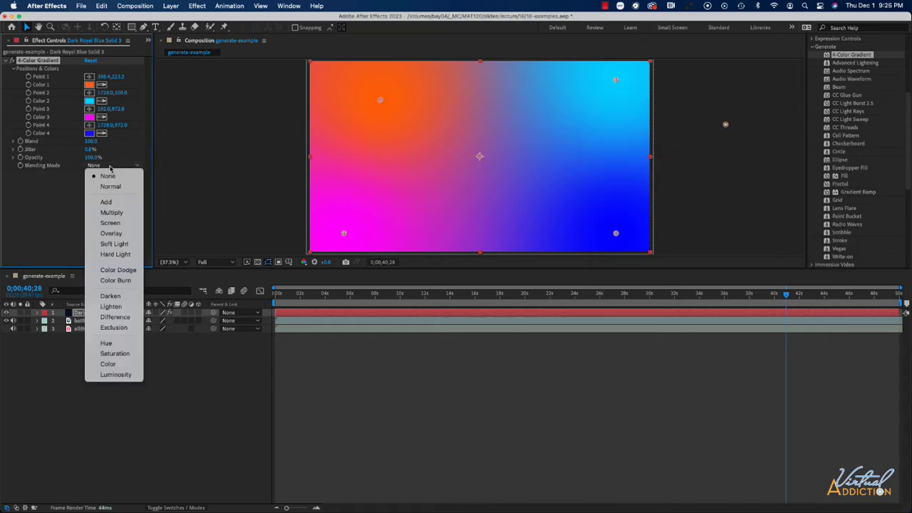
left_click(111, 212)
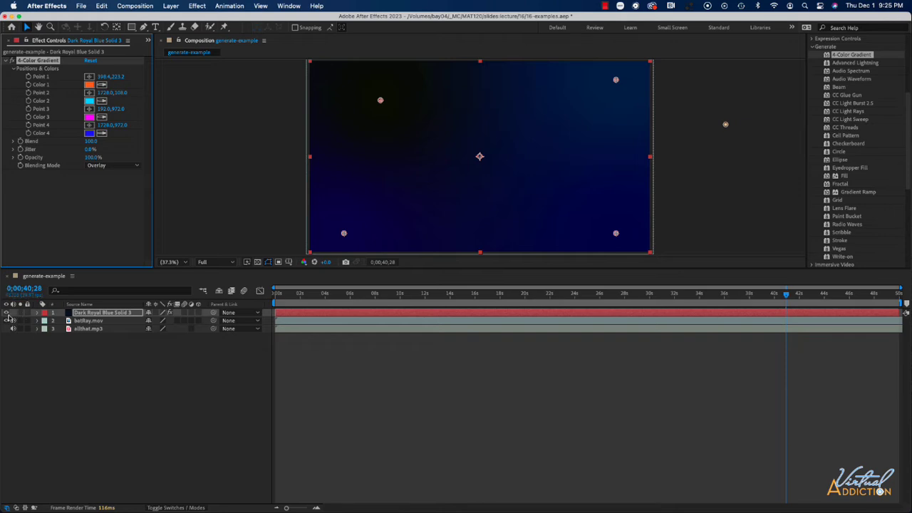
left_click(7, 313)
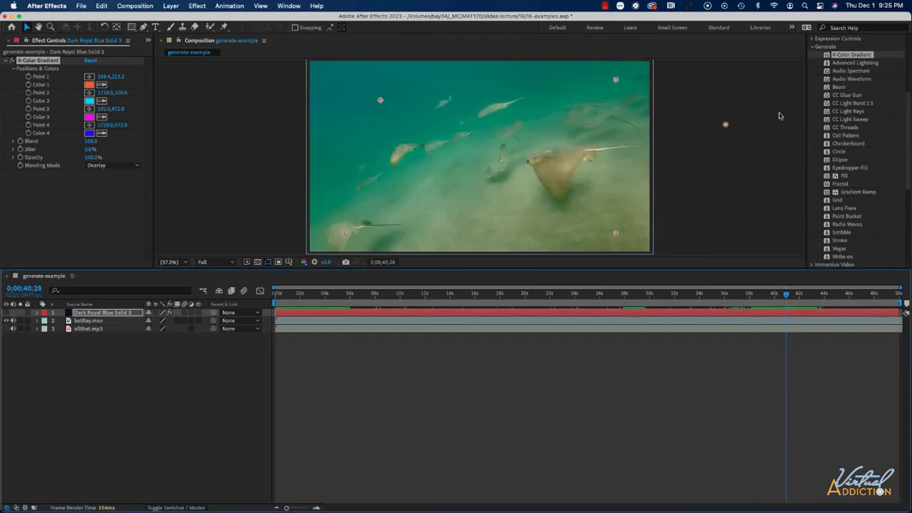
Apply 4-Color Gradient to the batRay.mov layer with Overlay blending mode, then delete that effect
left_click_drag(850, 57, 104, 321)
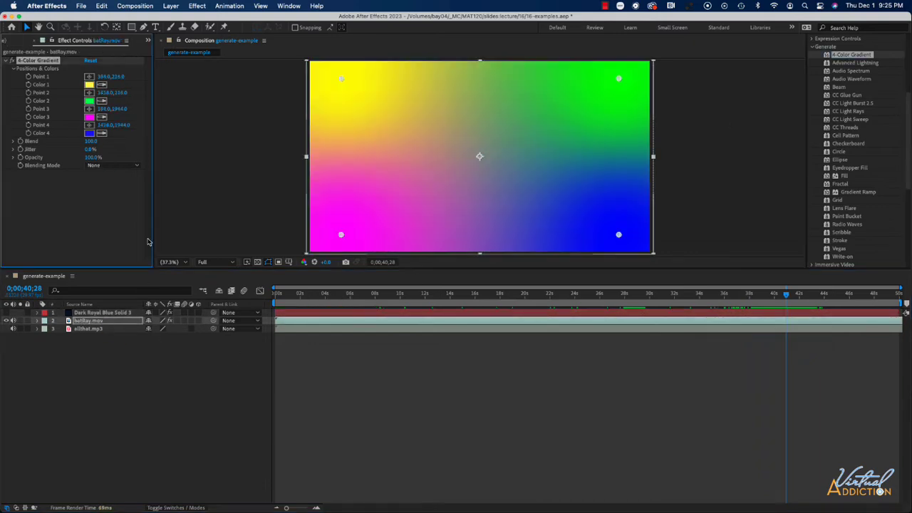
left_click(116, 166)
left_click(114, 234)
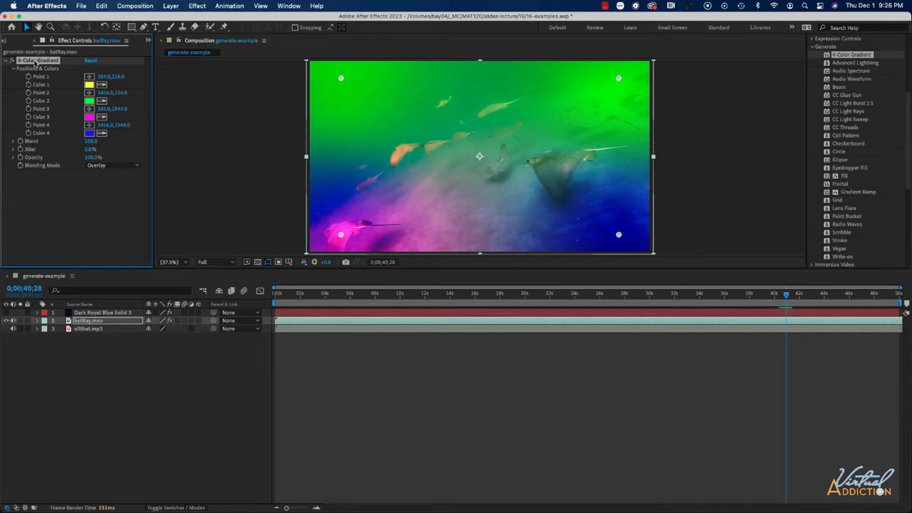
key("Delete")
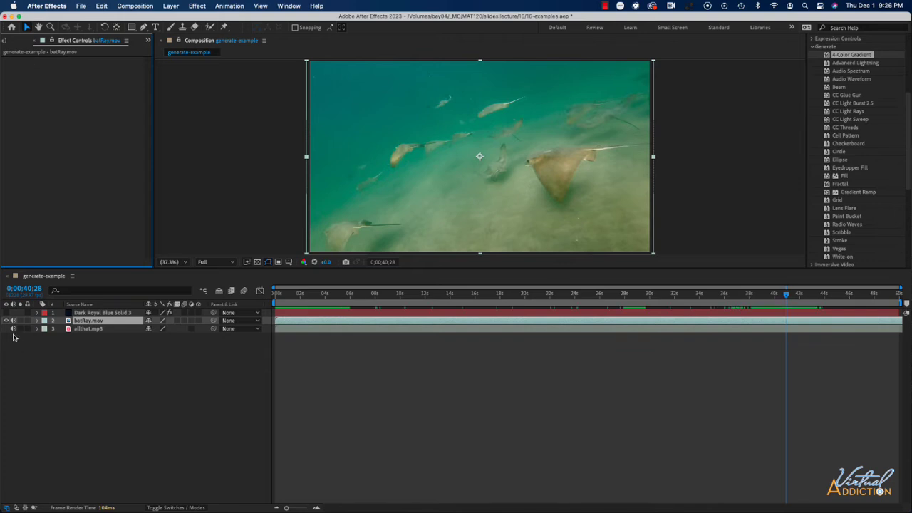
Show the solid layer again and delete its 4-Color Gradient effect
left_click(6, 312)
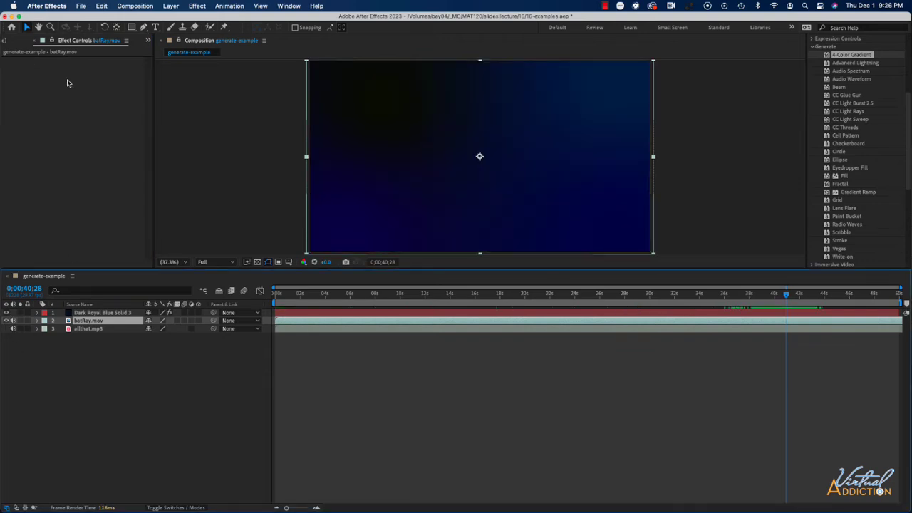
left_click(335, 123)
left_click(37, 62)
key("Delete")
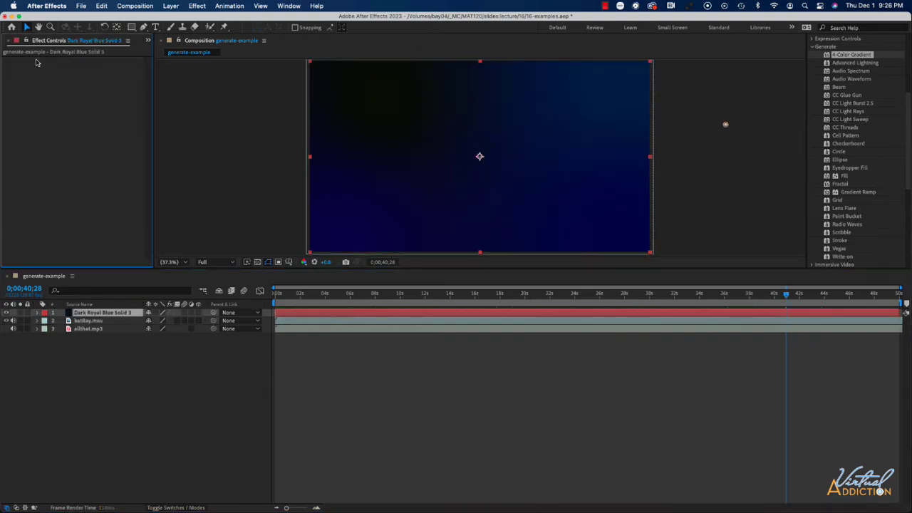
Apply Advanced Lightning to the solid layer and set its Origin to 864, 60
left_click_drag(855, 62, 453, 131)
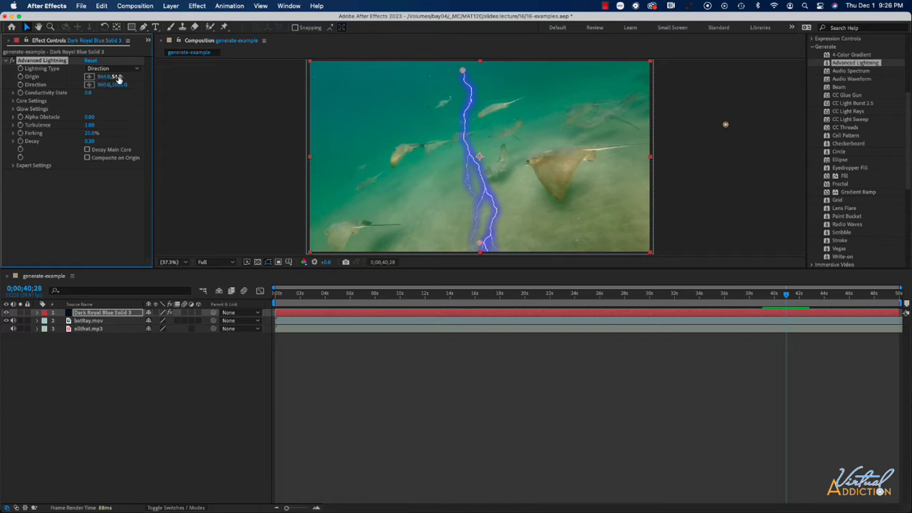
mouse_move(118, 77)
left_mouse_down()
mouse_move(160, 76)
mouse_move(118, 80)
left_mouse_up()
Expand the lightning's Glow Settings and set Glow Color to yellow
left_click(13, 108)
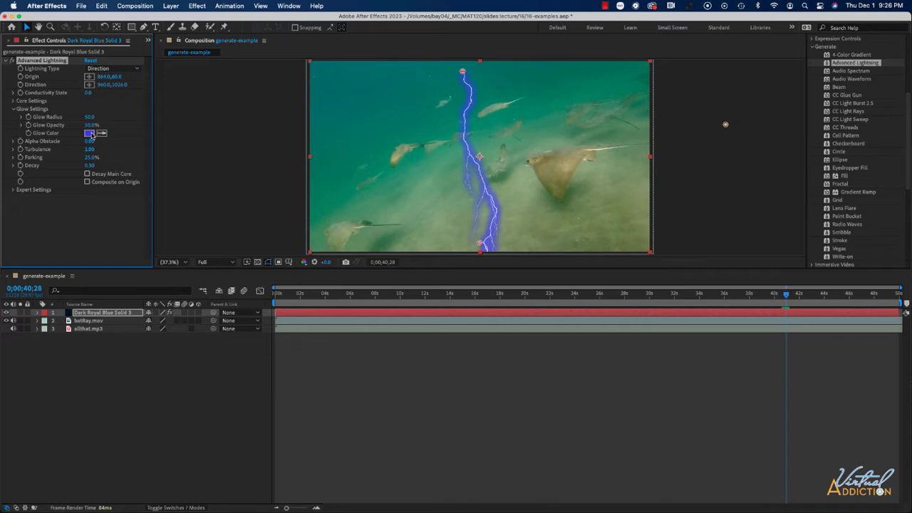
left_click(89, 133)
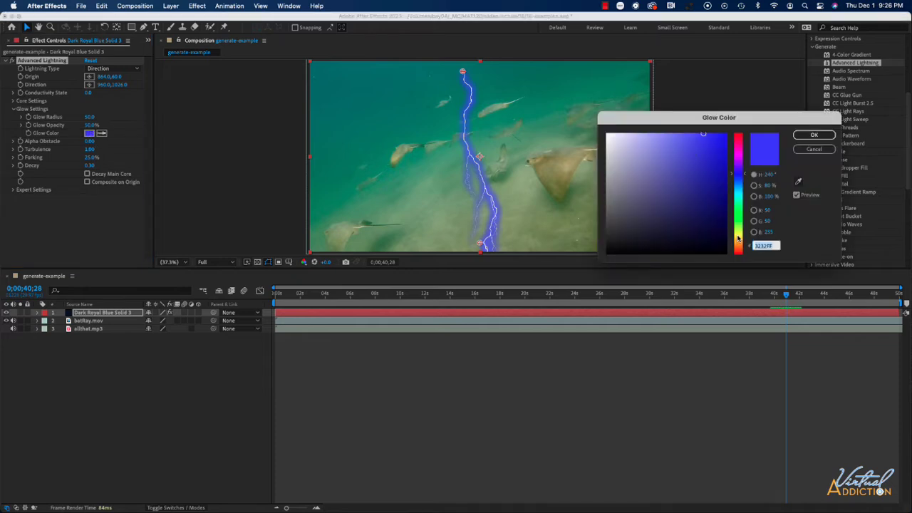
left_click(737, 239)
left_click(814, 135)
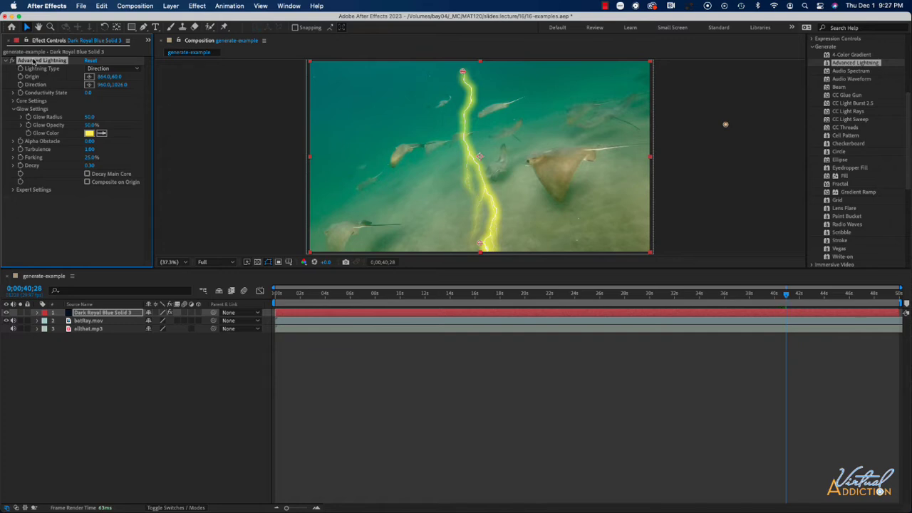
Delete the Advanced Lightning effect and hide the batRay.mov layer
key("Delete")
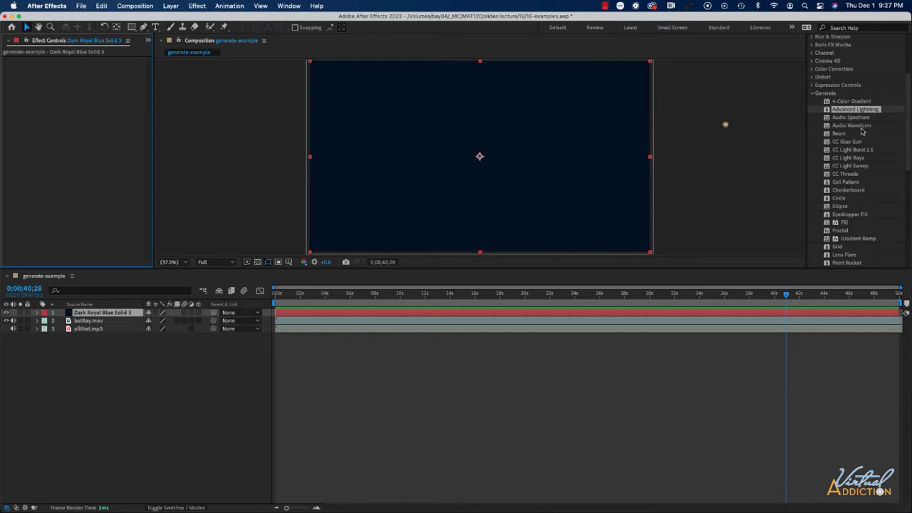
left_click(6, 330)
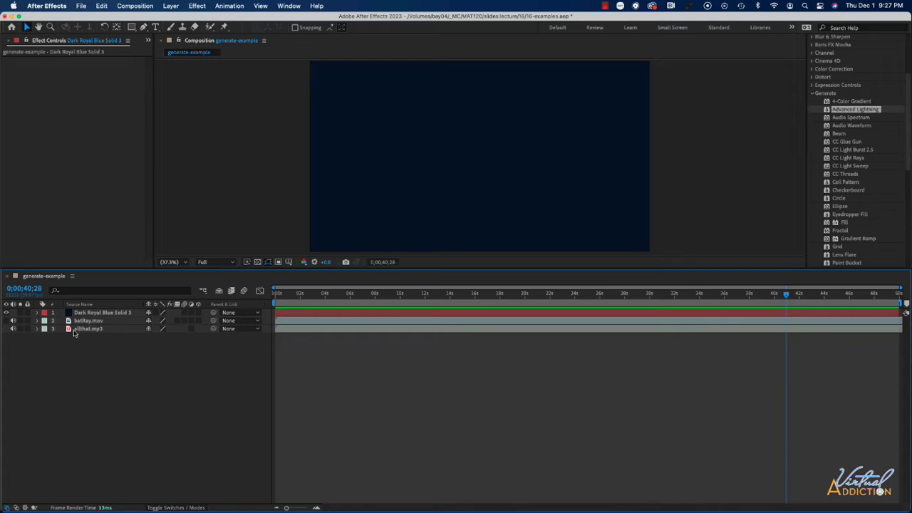
Preview the composition from about 2 seconds and apply the Audio Spectrum effect to the solid layer
left_click(302, 299)
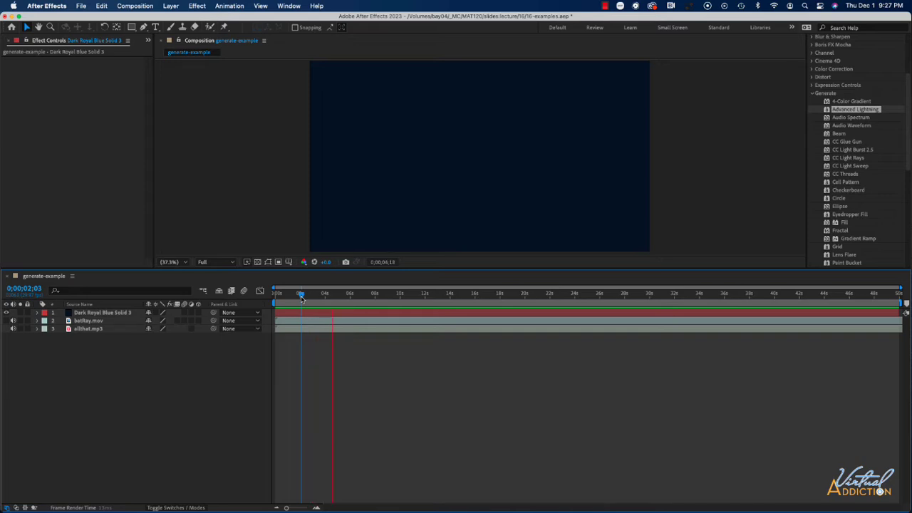
key("space")
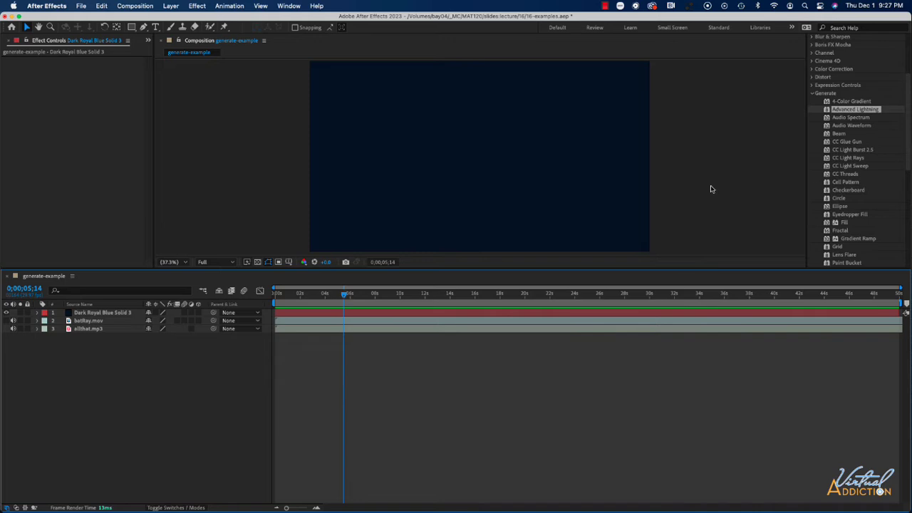
left_click(851, 117)
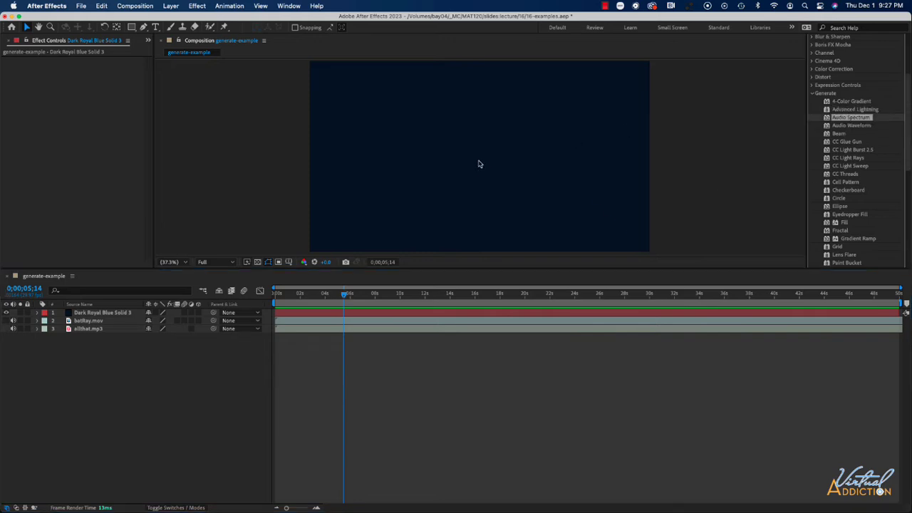
left_click_drag(480, 163, 480, 164)
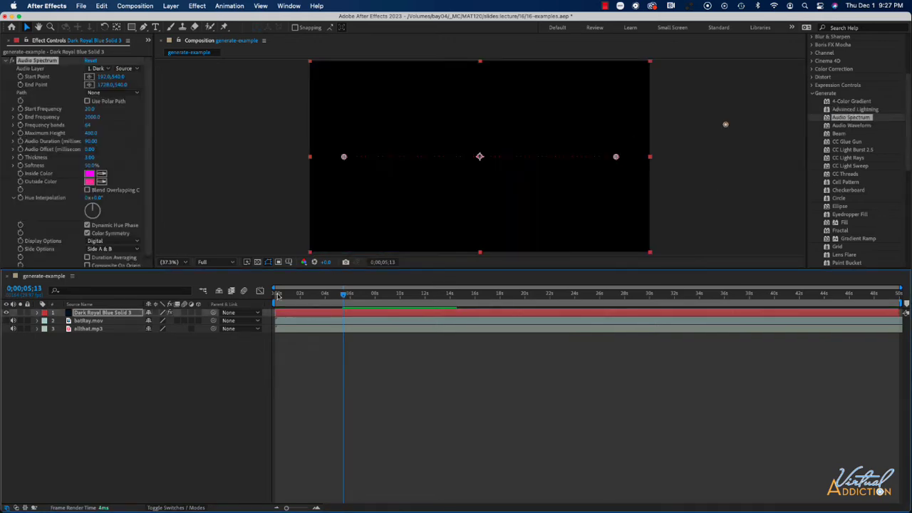
Set the Audio Spectrum's Audio Layer to allthat.mp3
left_click(108, 69)
left_click(107, 69)
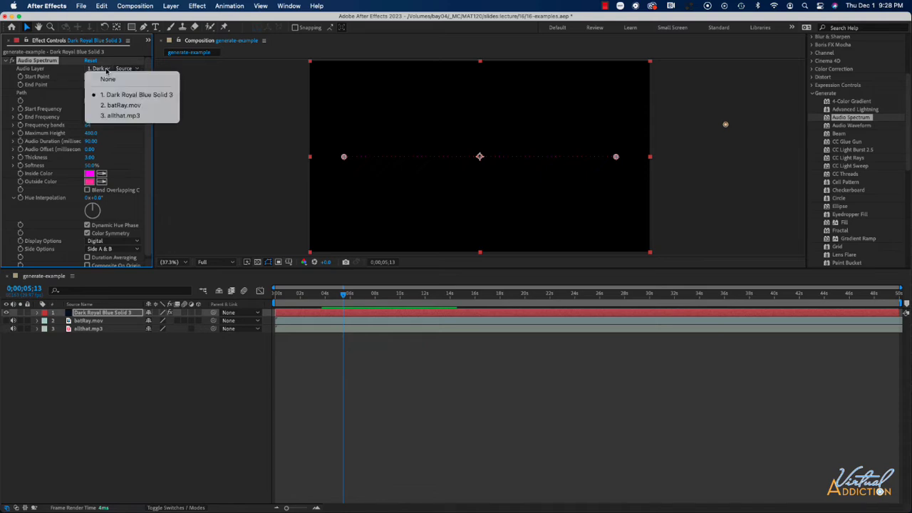
left_click(119, 116)
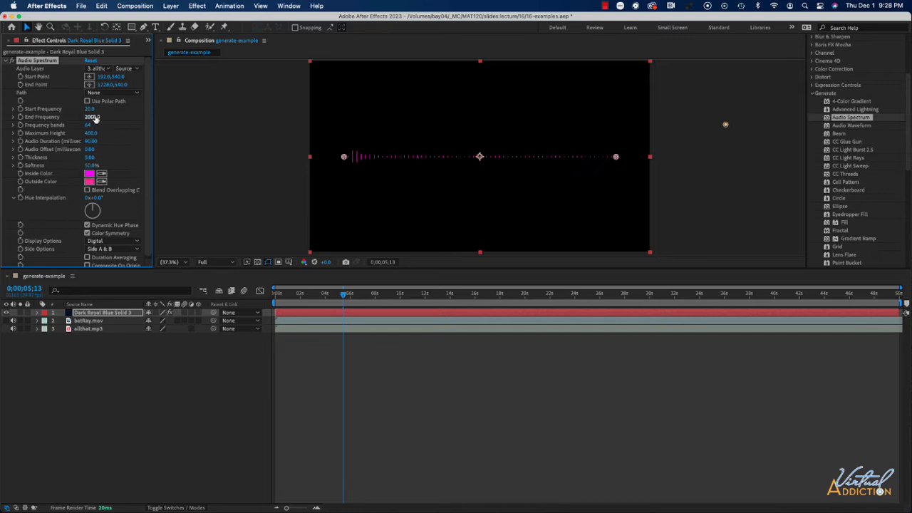
Raise the spectrum's Maximum Height to about 2878 and set its Thickness to 6.80
mouse_move(91, 133)
left_mouse_down()
mouse_move(141, 133)
mouse_move(99, 135)
left_mouse_up()
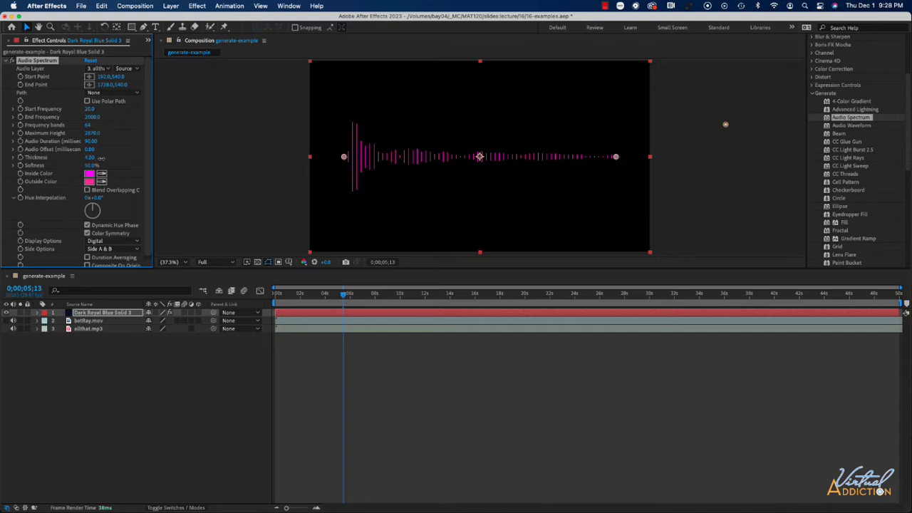
left_click_drag(101, 158, 112, 158)
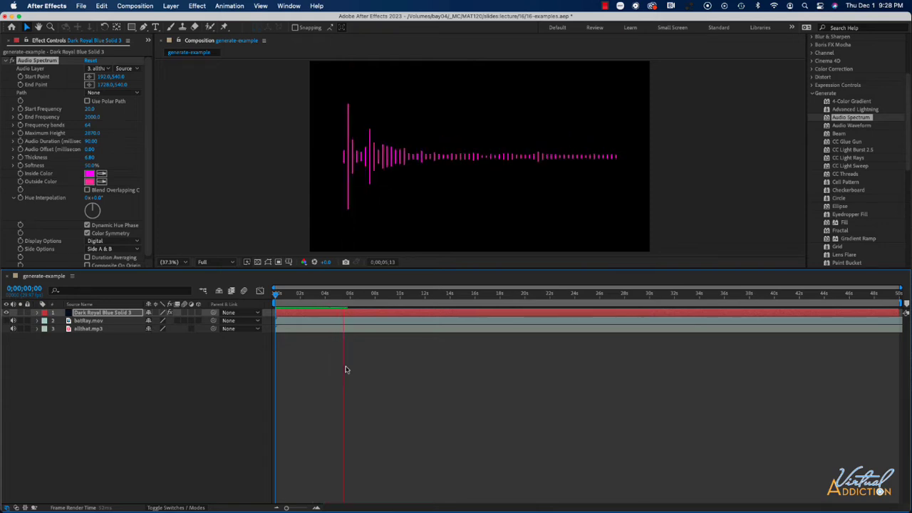
Preview the spectrum animation and delete the Audio Spectrum effect from the solid layer
left_click(725, 124)
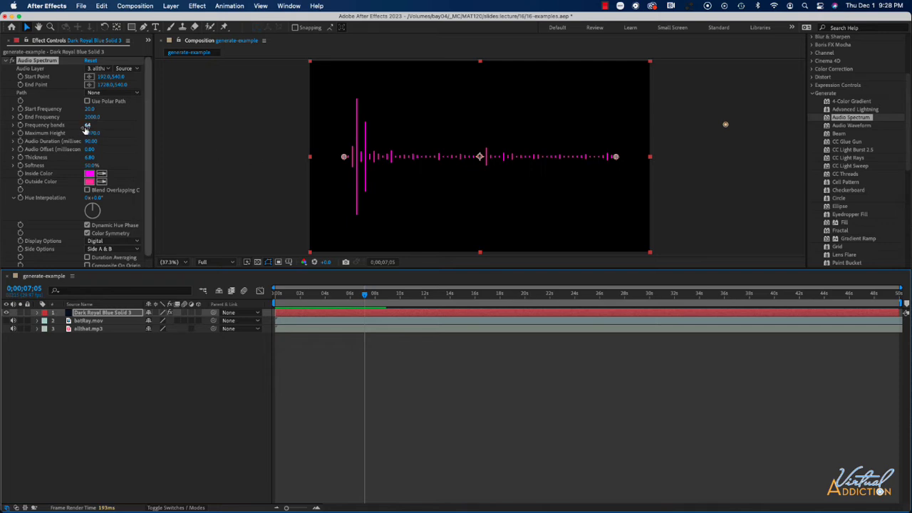
left_click(24, 63)
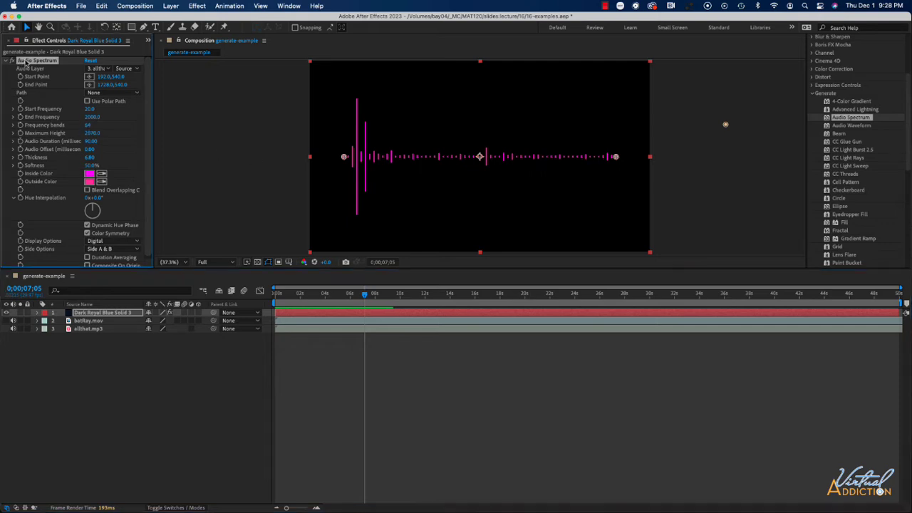
key("Delete")
Apply the Audio Waveform effect from the Generate category to the solid layer
left_click(852, 125)
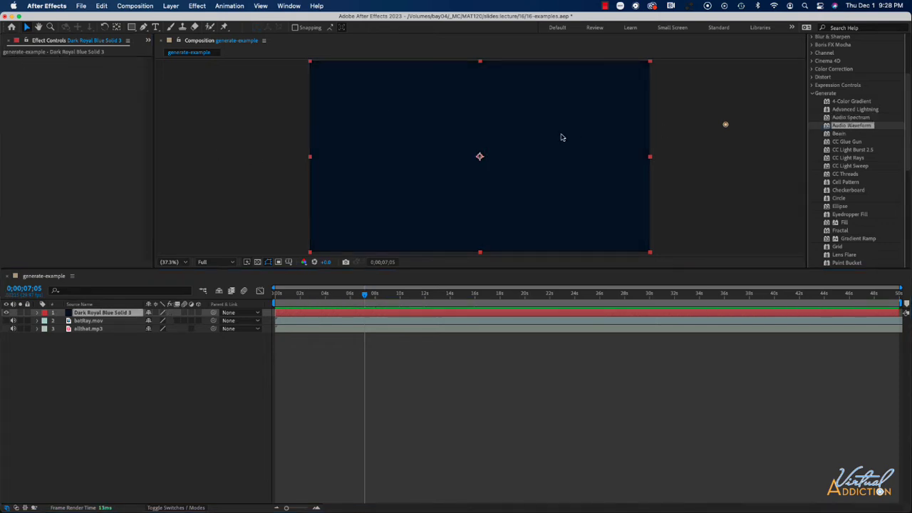
left_click_drag(562, 136, 478, 157)
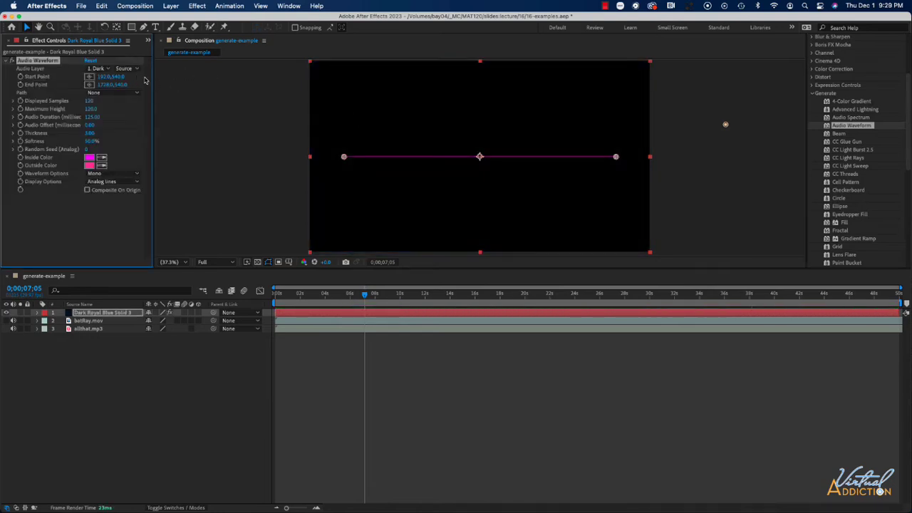
Set the waveform's Audio Layer to allthat.mp3 and increase its Thickness to about 7
left_click(100, 68)
left_click(121, 115)
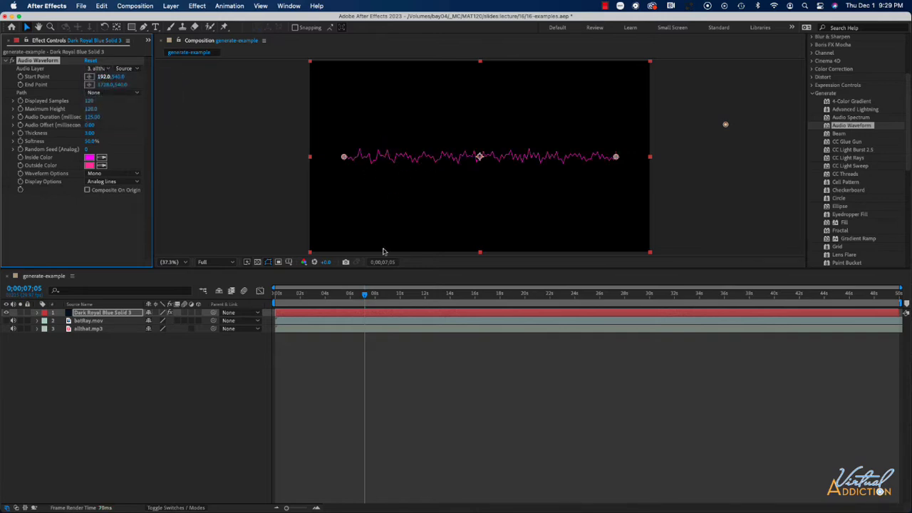
left_click_drag(89, 133, 140, 110)
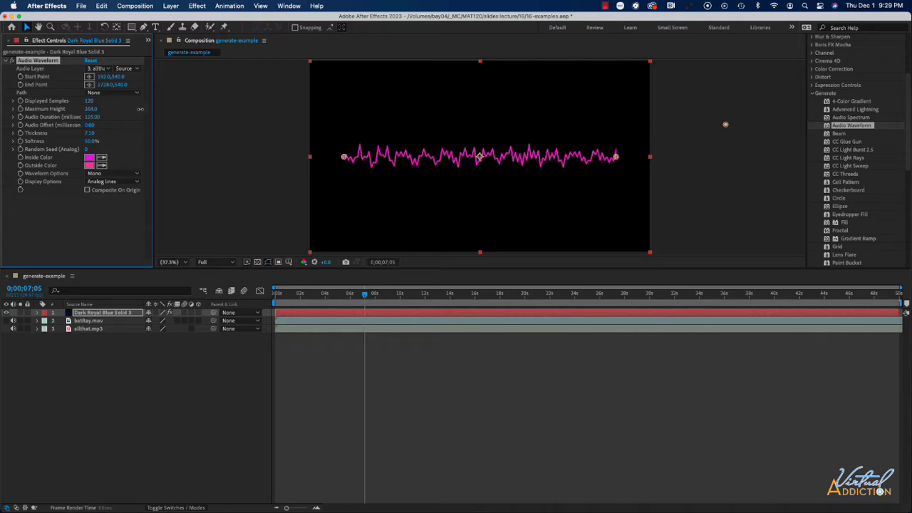
Preview the waveform animation and delete the Audio Waveform effect
key("space")
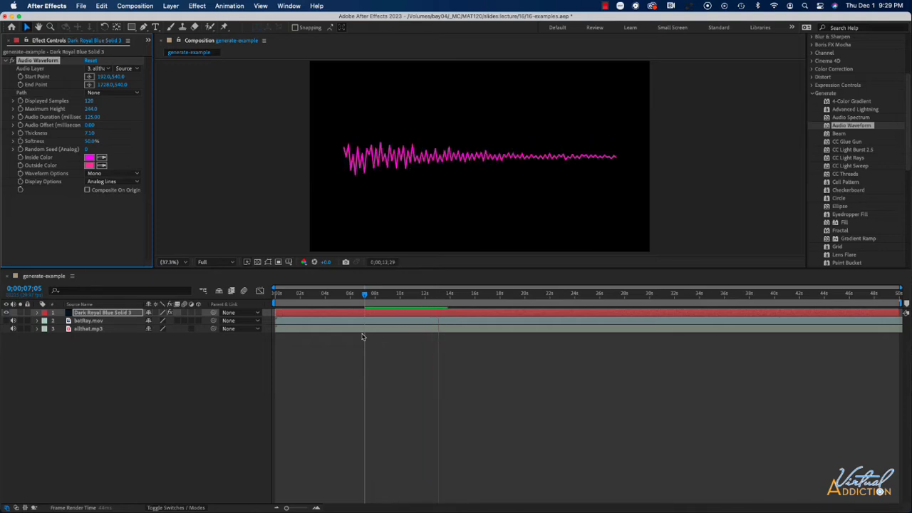
key("space")
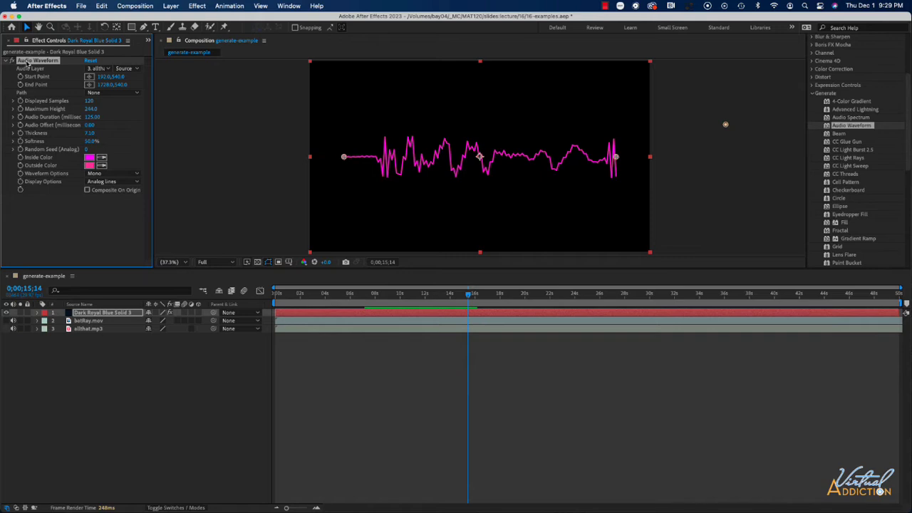
key("Delete")
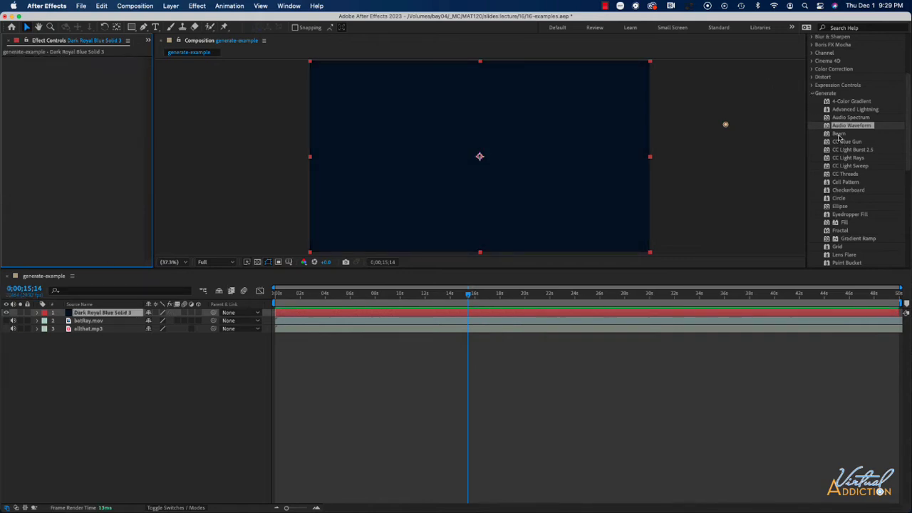
Apply the Beam effect to the solid layer, scrub its Starting Point, and remove the effect
left_click_drag(839, 136, 450, 138)
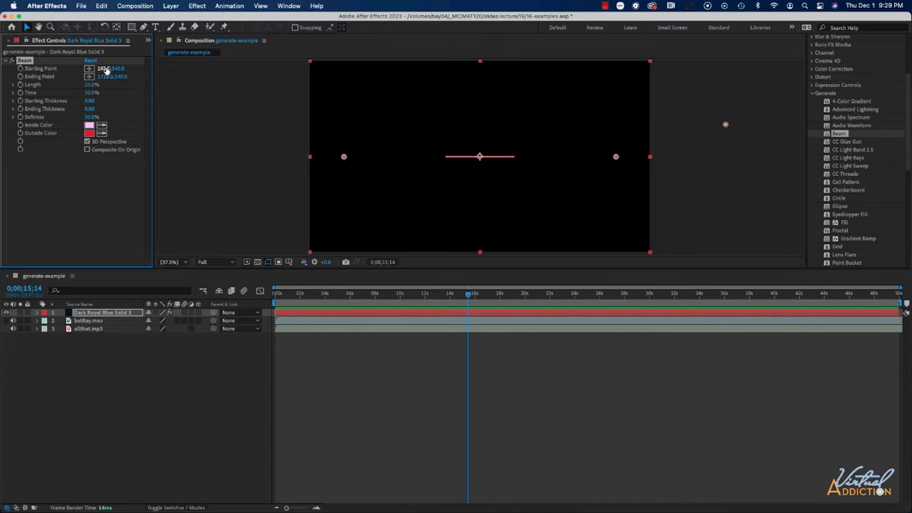
left_click_drag(104, 68, 116, 96)
key("Delete")
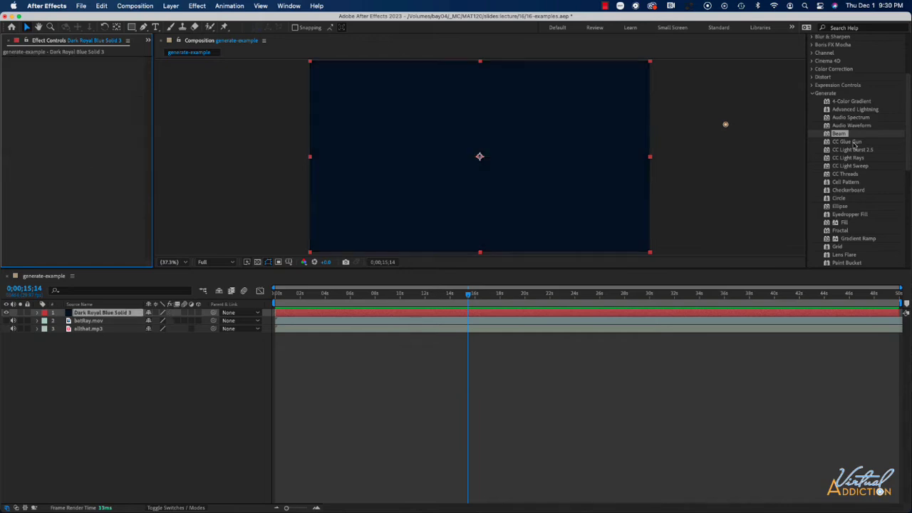
Hide the solid layer and make the batRay.mov layer visible
left_click(7, 313)
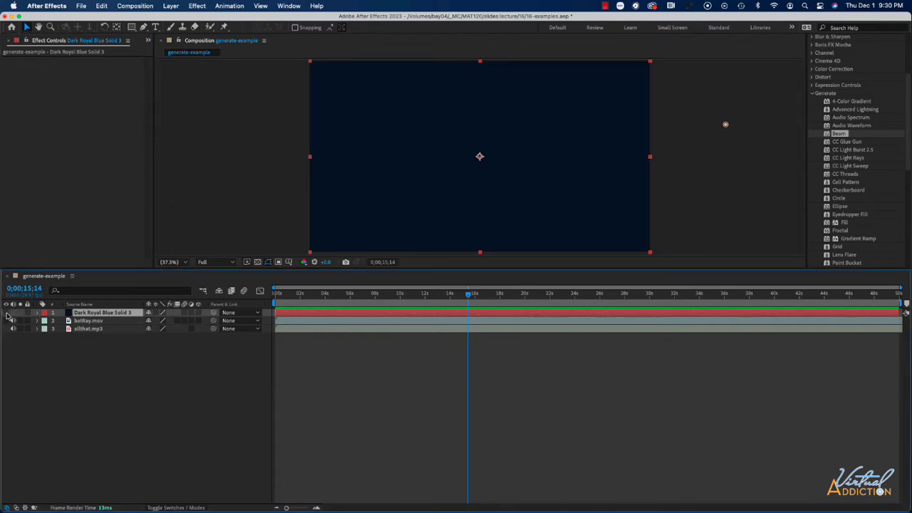
left_click(10, 321)
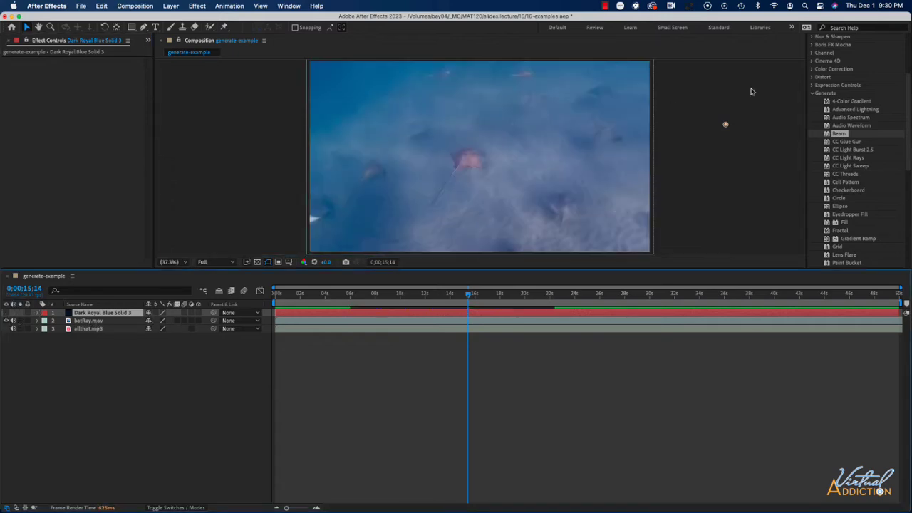
Apply CC Glue Gun to the batRay.mov layer and set Stroke Width to 38.0
left_click_drag(845, 141, 500, 142)
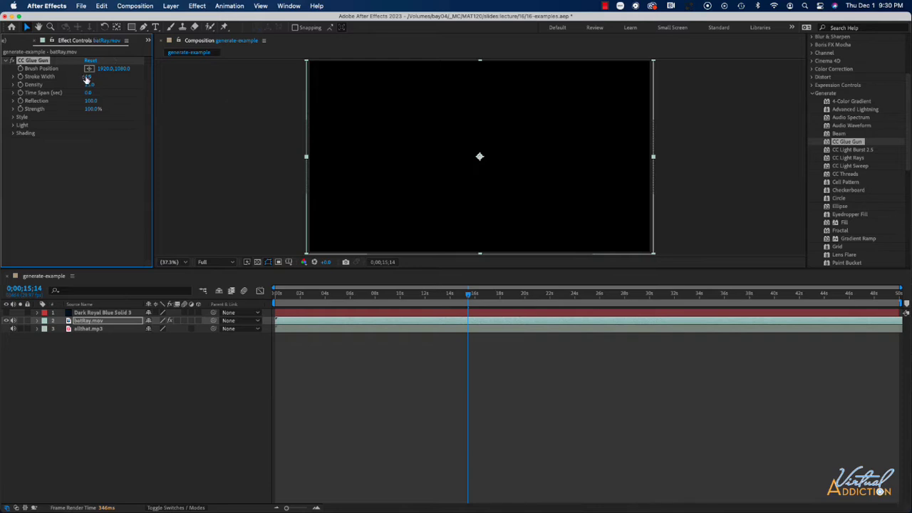
mouse_move(87, 77)
left_mouse_down()
mouse_move(251, 79)
mouse_move(165, 80)
left_mouse_up()
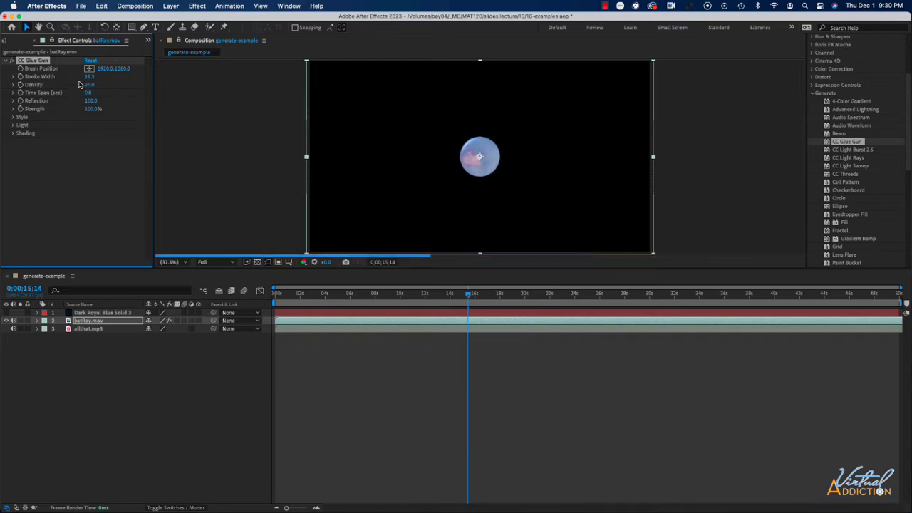
left_click_drag(93, 77, 182, 81)
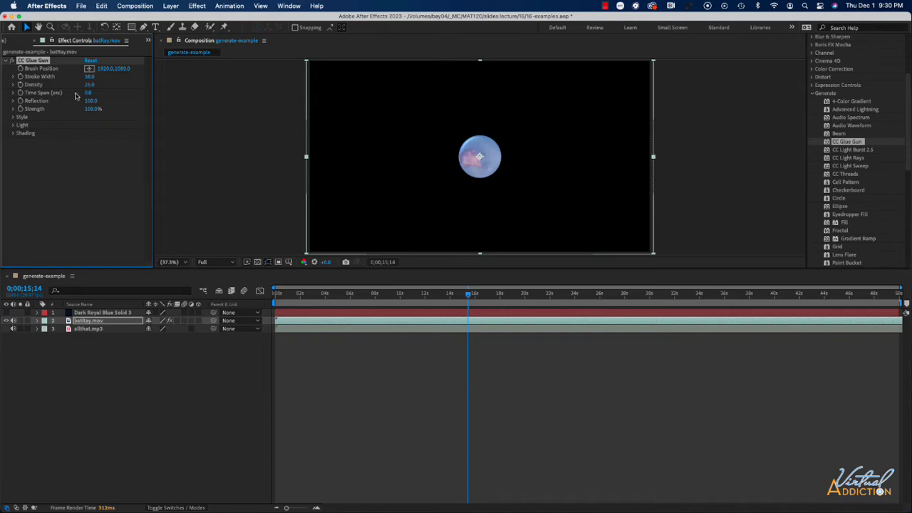
Set the Glue Gun Density to 32.9 and Brush Position to about 1830, 1080
left_click_drag(89, 85, 127, 85)
mouse_move(102, 69)
left_mouse_down()
mouse_move(279, 71)
mouse_move(2, 76)
mouse_move(74, 82)
left_mouse_up()
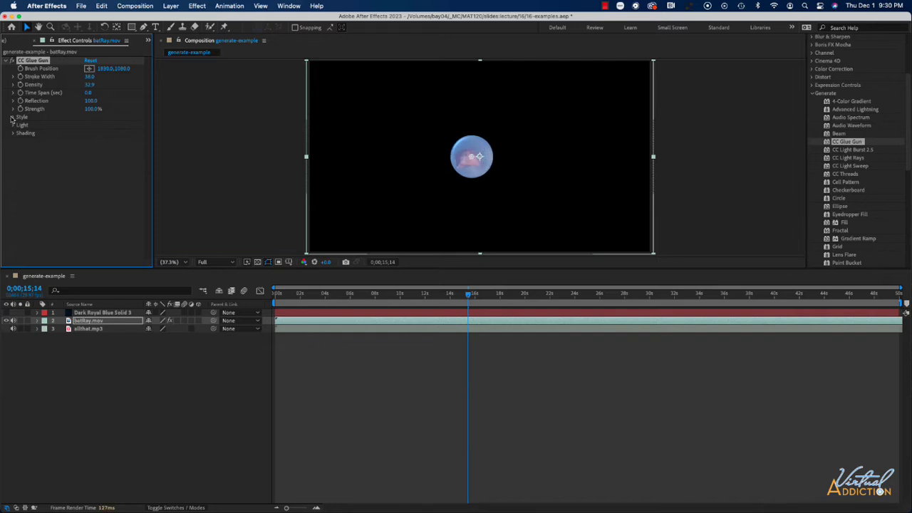
Expand the Glue Gun Style group and set Paint Style to Wobbly
left_click(12, 117)
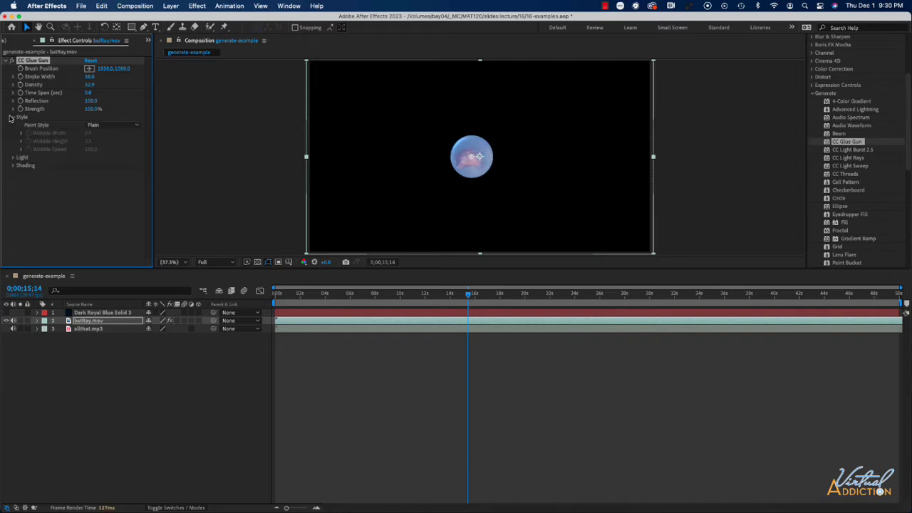
left_click(107, 125)
left_click(107, 142)
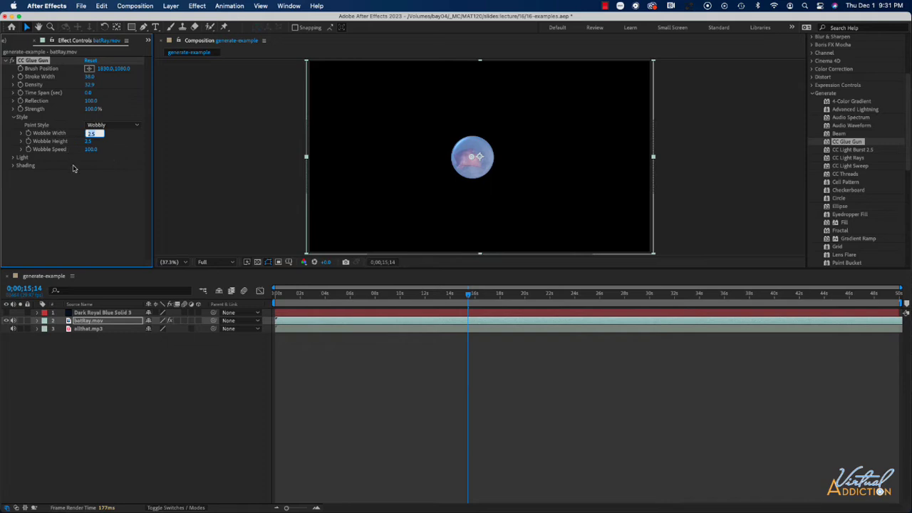
Preview the Glue Gun result and delete the CC Glue Gun effect
left_click(352, 300)
key("space")
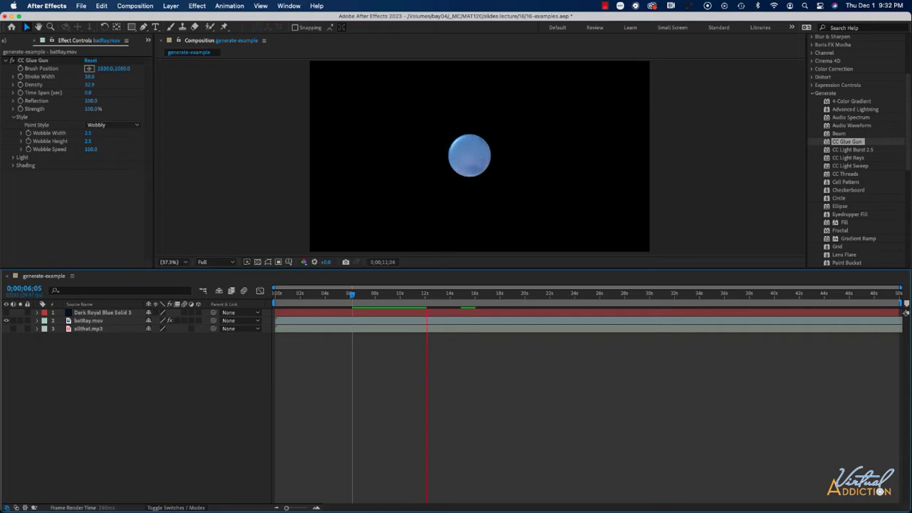
left_click(39, 63)
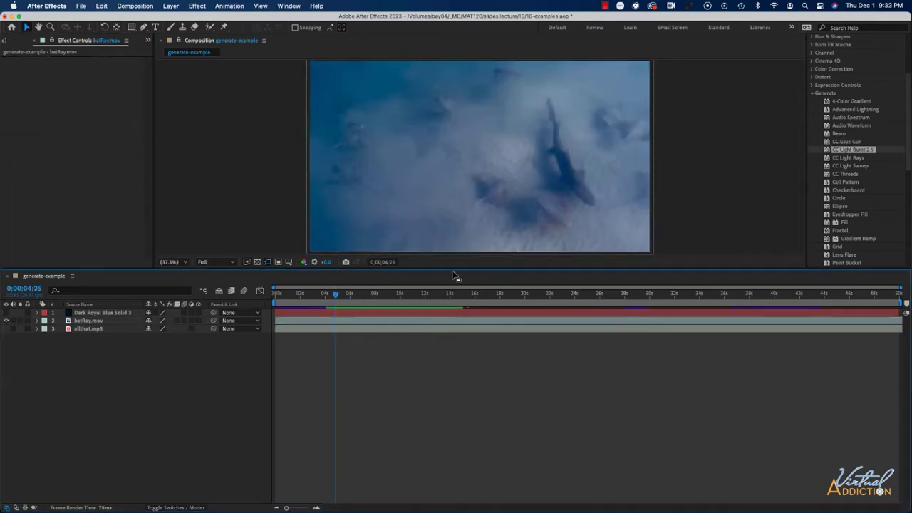
Apply CC Light Rays to batRay.mov and move its Center to about 1307, 1065
left_click(865, 159)
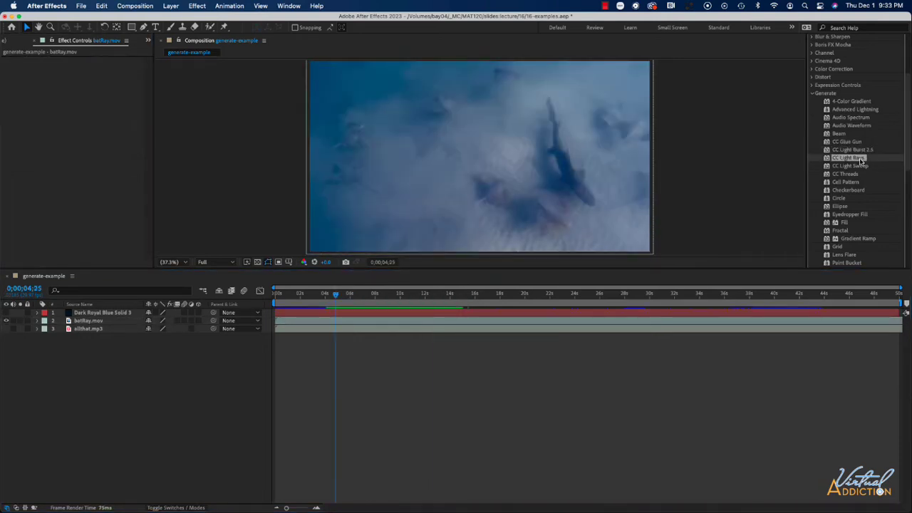
left_click_drag(858, 162, 480, 158)
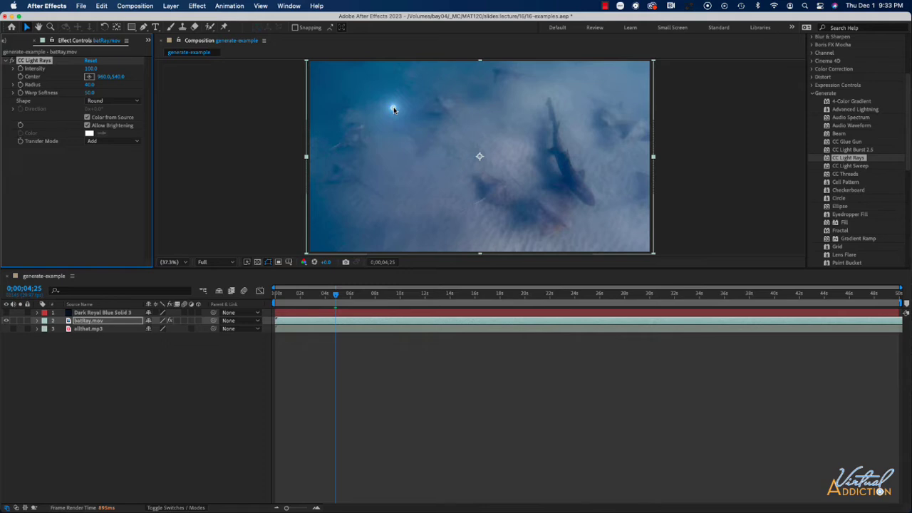
left_click_drag(392, 109, 407, 158)
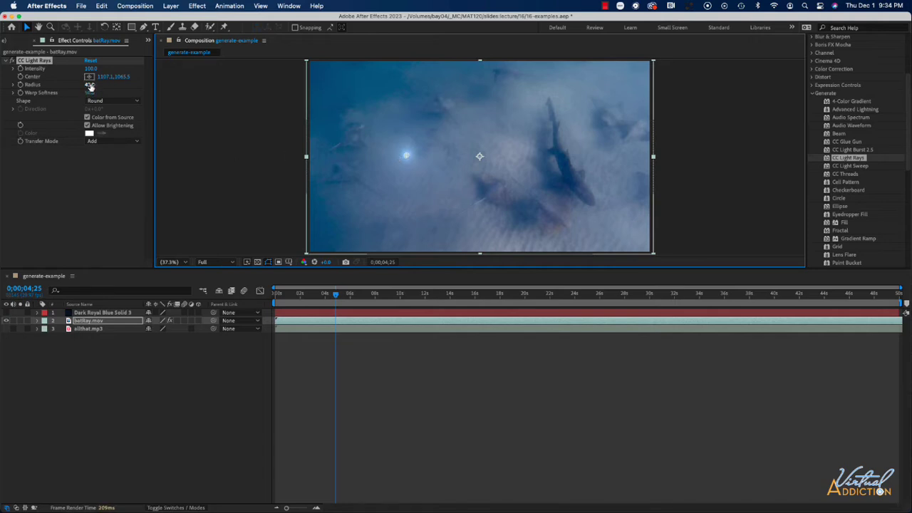
Set the light rays' Radius to 64.0 and delete the CC Light Rays effect
left_click_drag(90, 86, 124, 86)
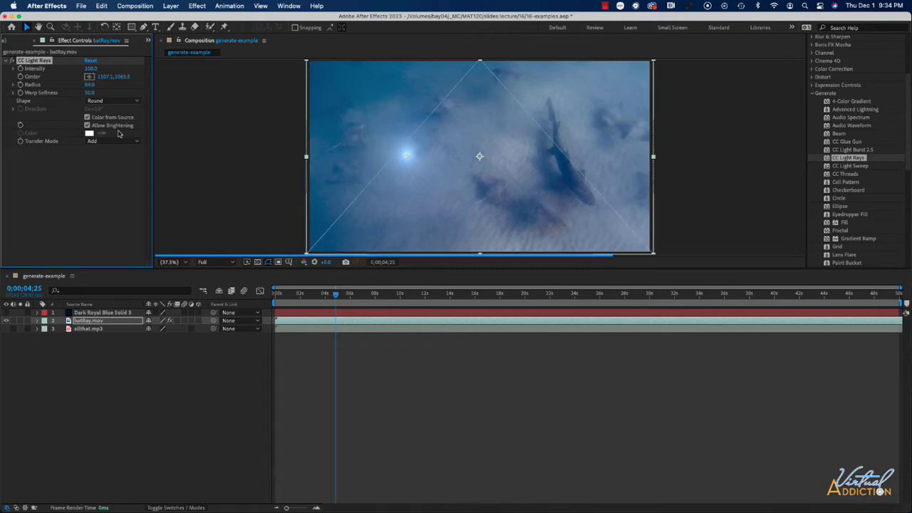
left_click(107, 100)
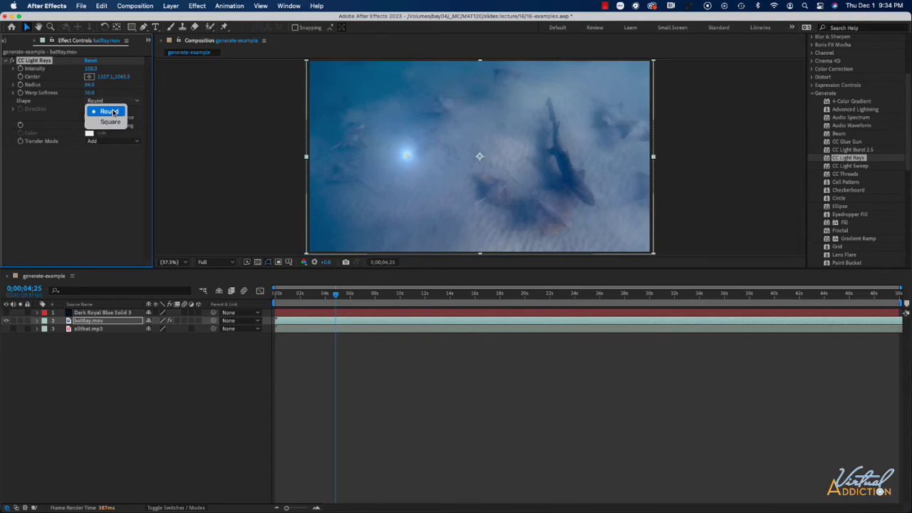
left_click(102, 207)
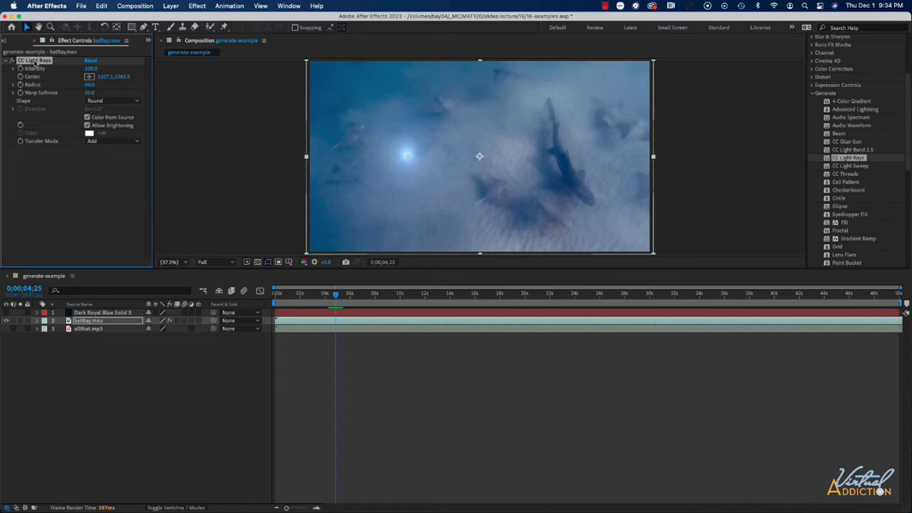
key("Delete")
Apply CC Light Sweep to batRay.mov, set Direction to 0x+17.0°, and delete the effect
left_click_drag(850, 166, 475, 155)
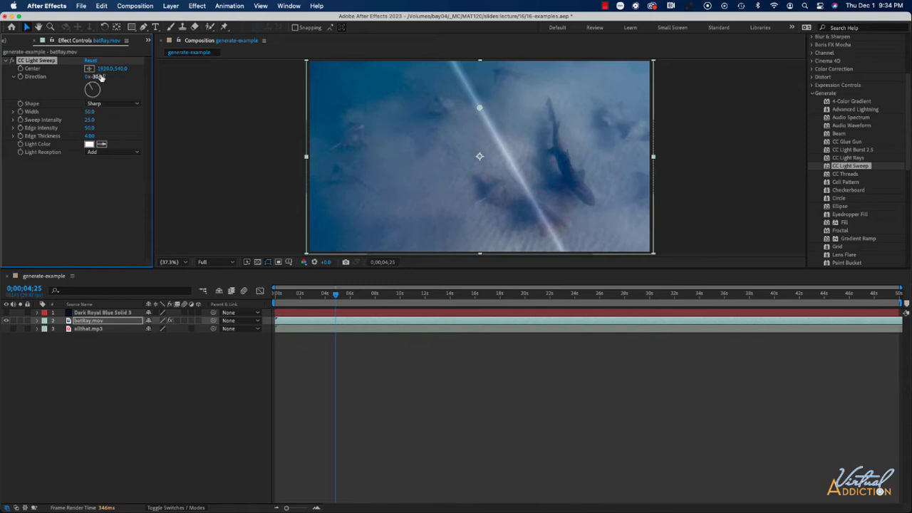
left_click_drag(98, 77, 144, 80)
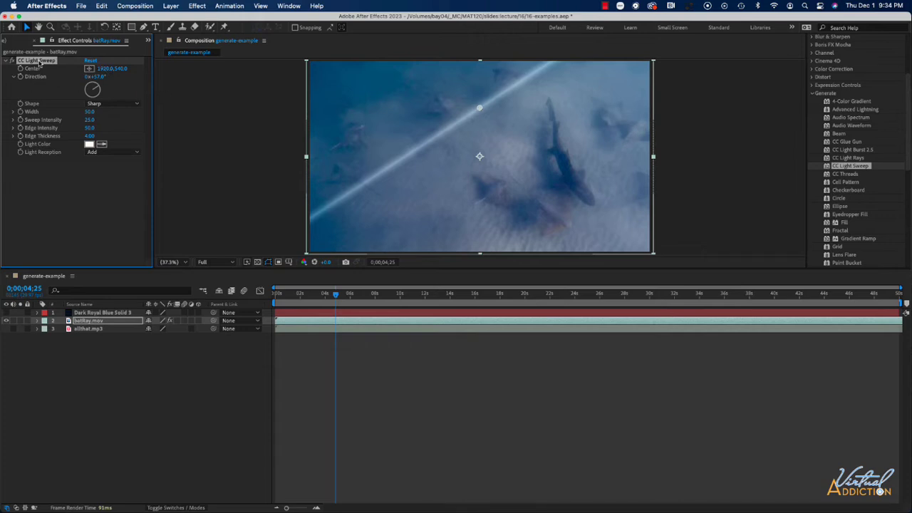
key("Delete")
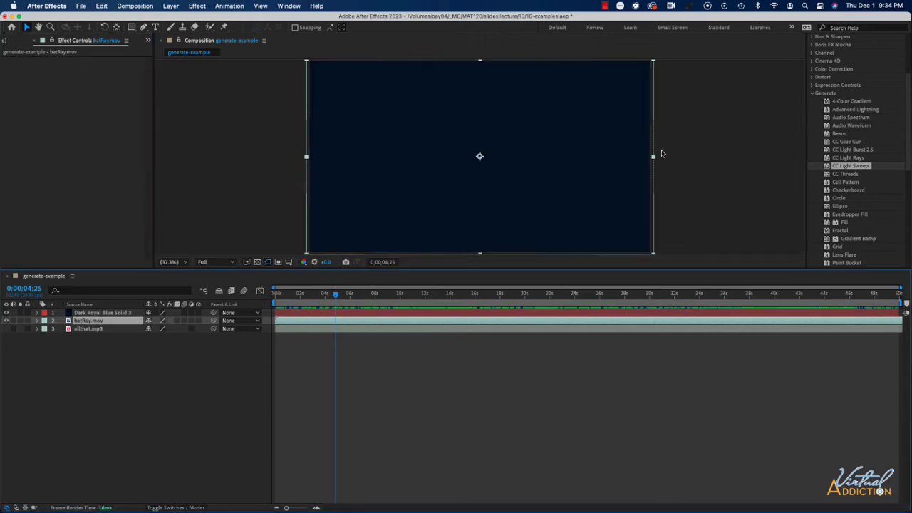
Apply CC Threads to the Dark Royal Blue Solid 3 layer, setting Width to 54.3 and Direction to 0x+64.0°
left_click(847, 175)
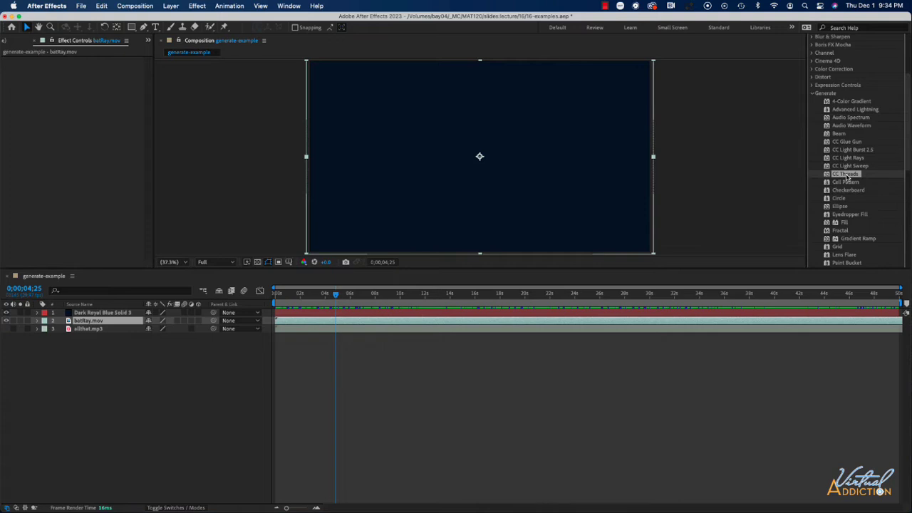
left_click_drag(847, 176, 467, 179)
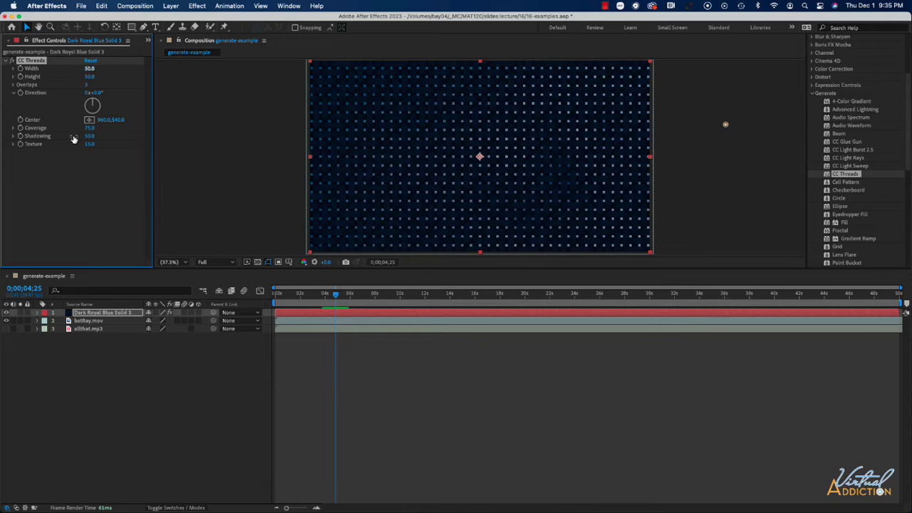
left_click_drag(90, 68, 113, 69)
left_click(90, 77)
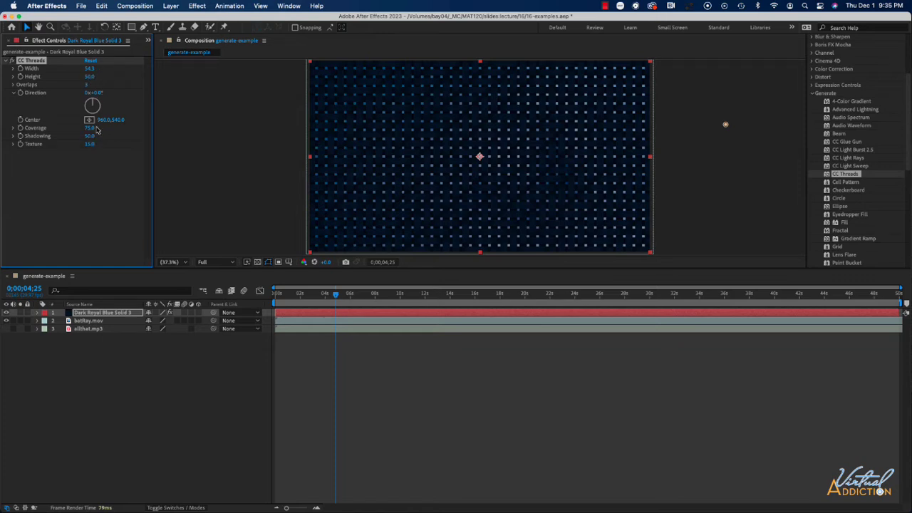
left_click_drag(93, 101, 101, 107)
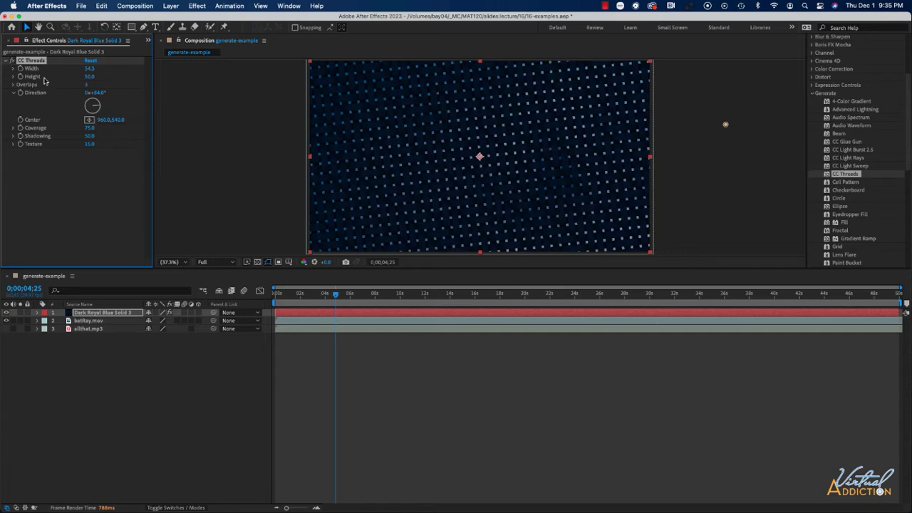
Apply CC Threads to batRay.mov with the solid layer hidden, and set its Coverage to 94.1
left_click_drag(842, 176, 89, 326)
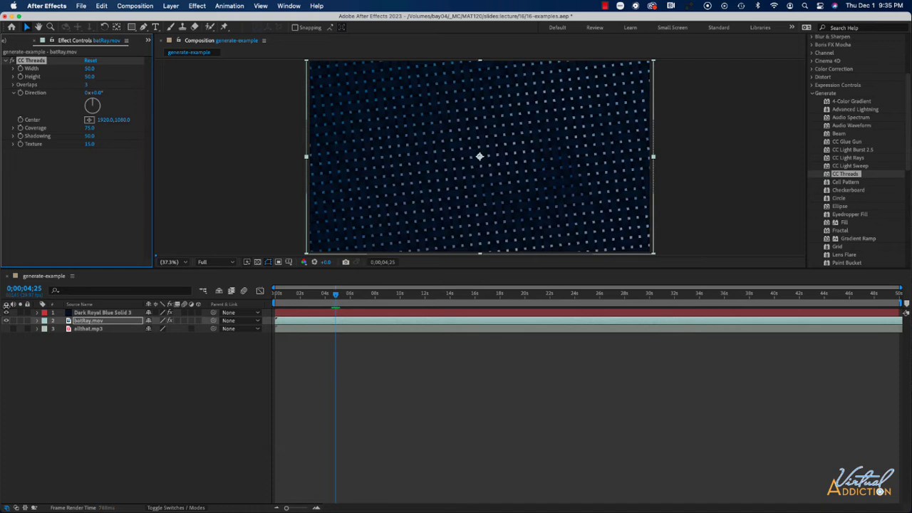
left_click(6, 313)
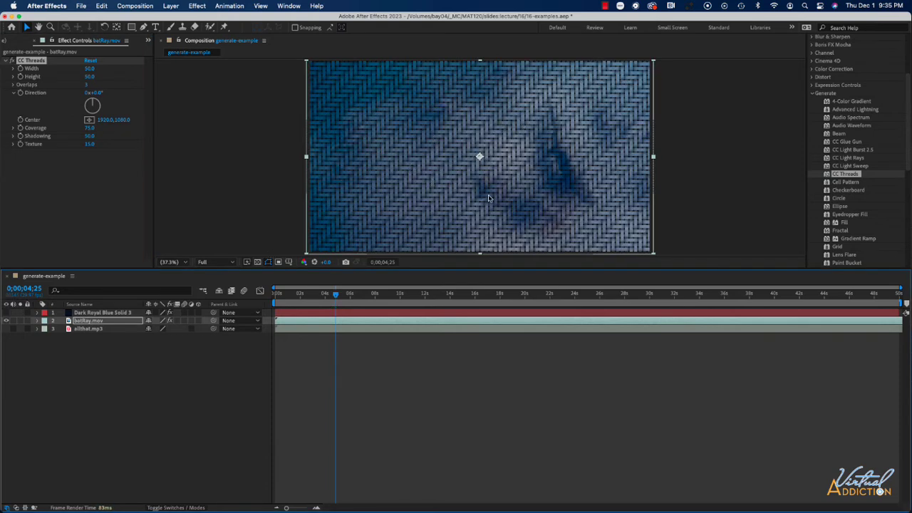
left_click_drag(337, 296, 369, 299)
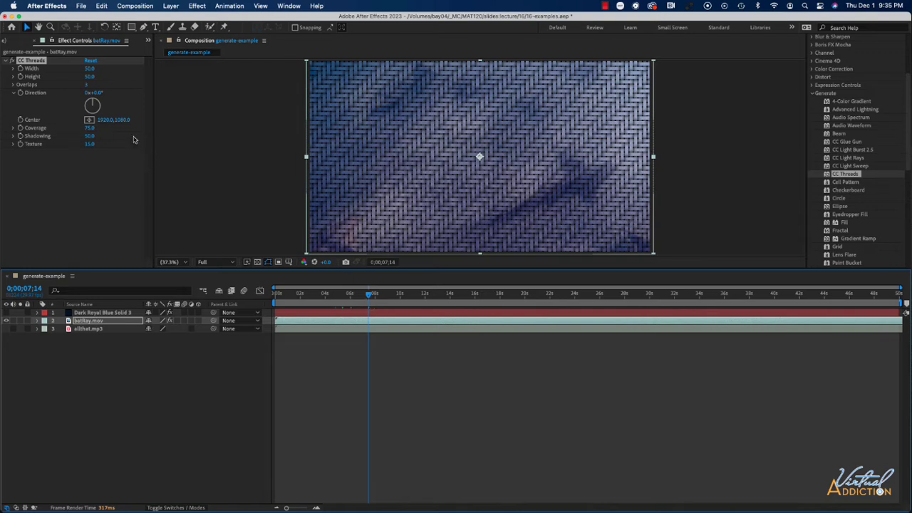
left_click(14, 128)
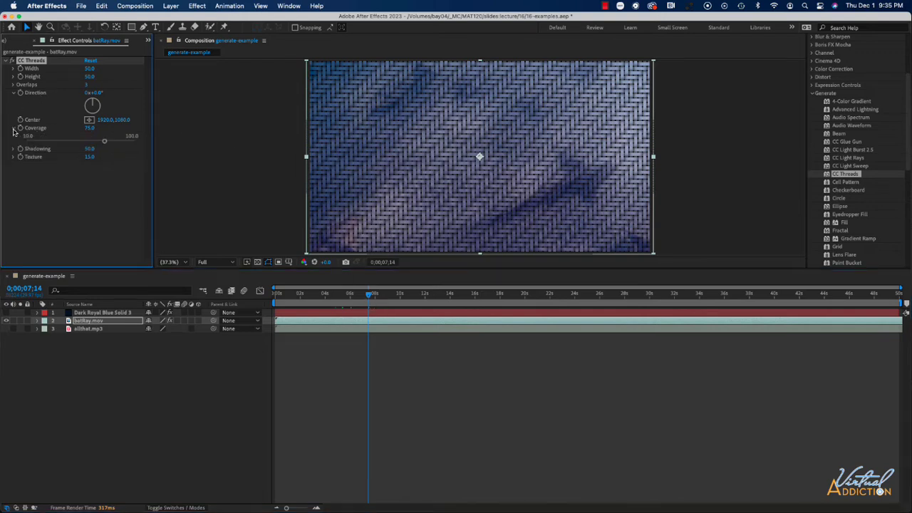
left_click_drag(105, 144, 127, 146)
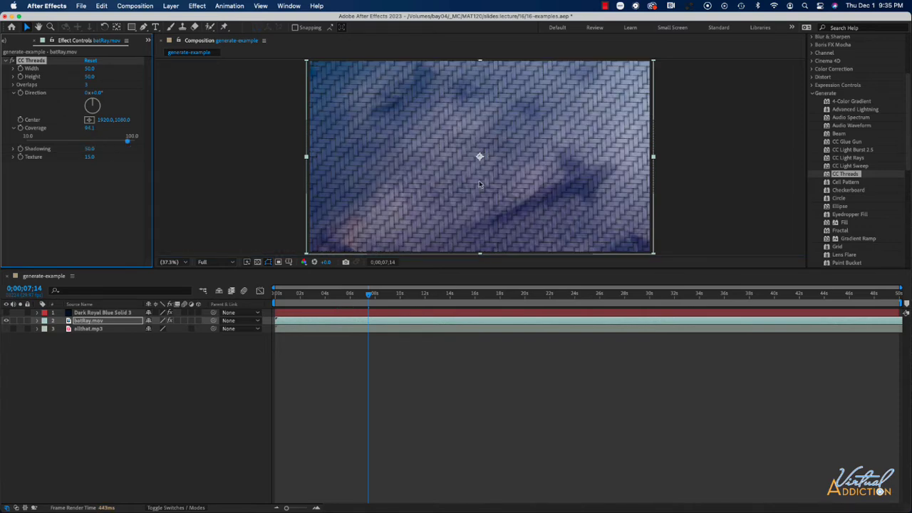
Preview the threads result and delete the CC Threads effect
key("space")
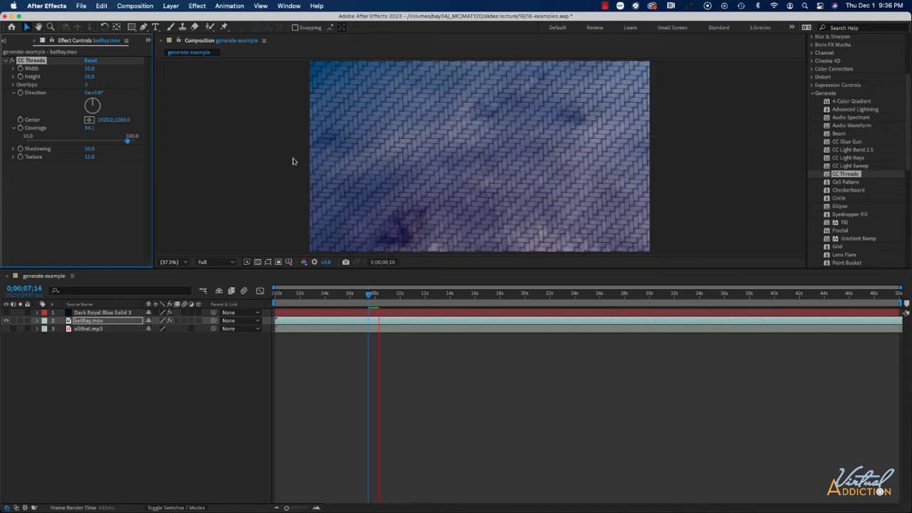
left_click(33, 61)
key("Delete")
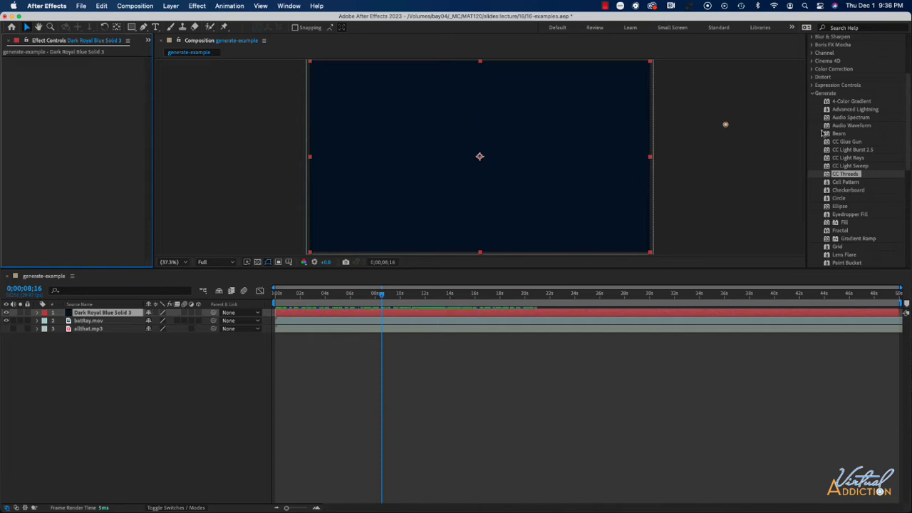
Apply Cell Pattern to the solid layer and switch its Cell Pattern type to Static Plates
left_click_drag(852, 183, 461, 180)
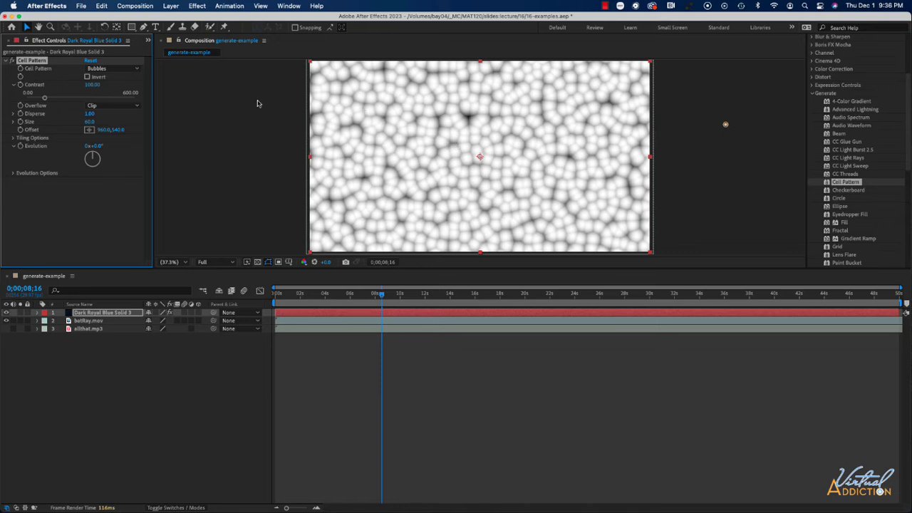
left_click(108, 69)
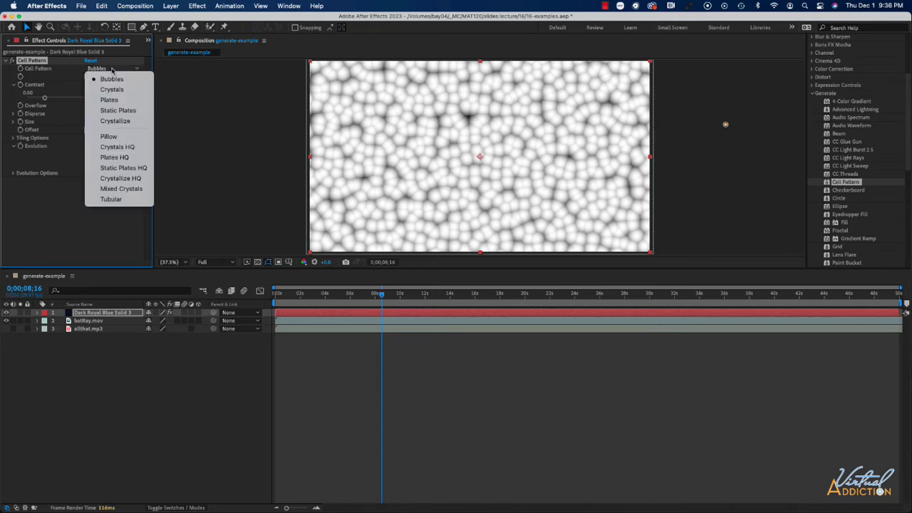
left_click(120, 92)
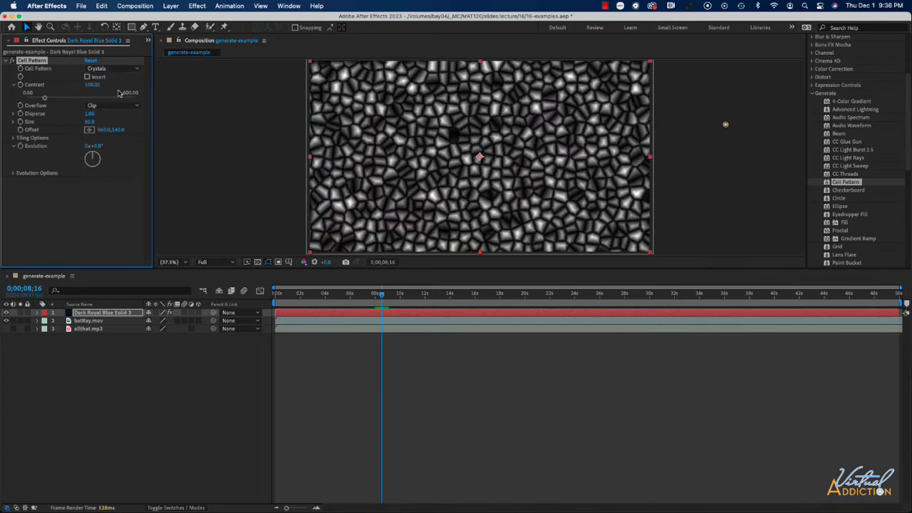
left_click(108, 68)
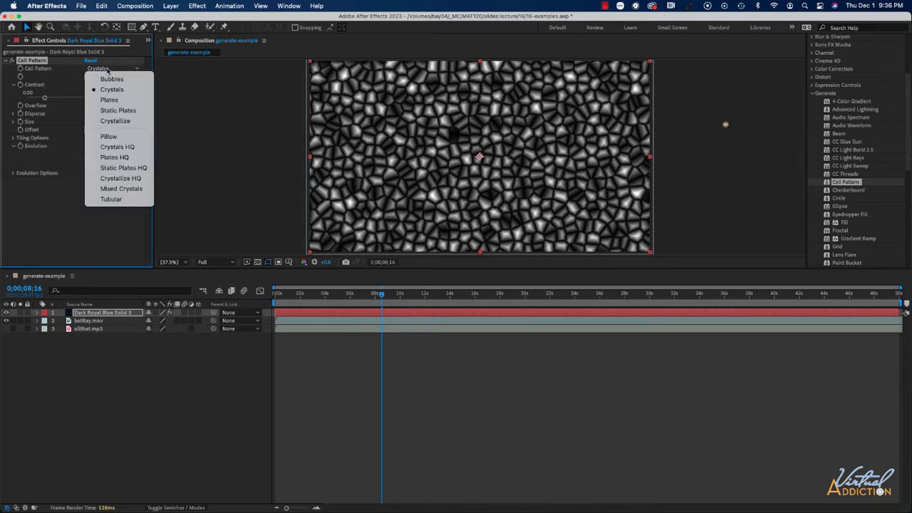
left_click(120, 112)
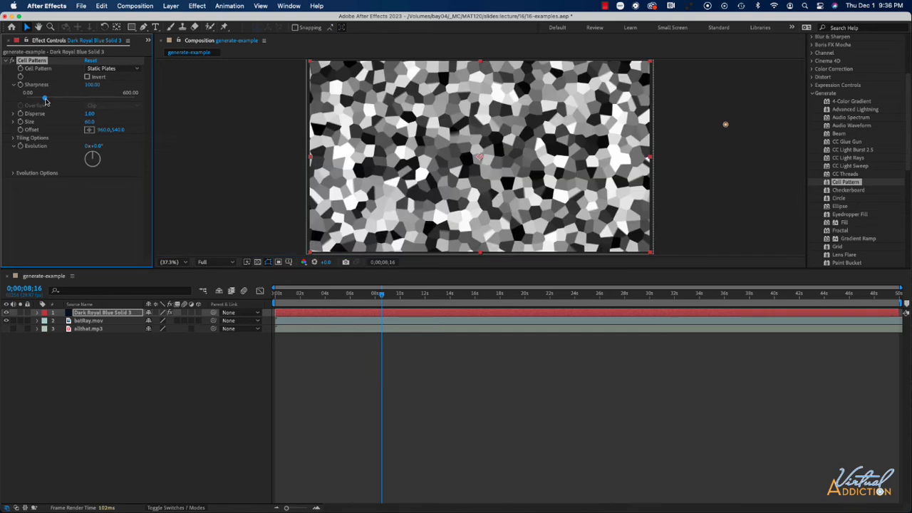
Set the Cell Pattern Evolution to 0x+248.0° and expand Evolution Options
left_click(87, 76)
left_click(88, 76)
mouse_move(92, 156)
left_mouse_down()
mouse_move(102, 162)
mouse_move(85, 162)
left_mouse_up()
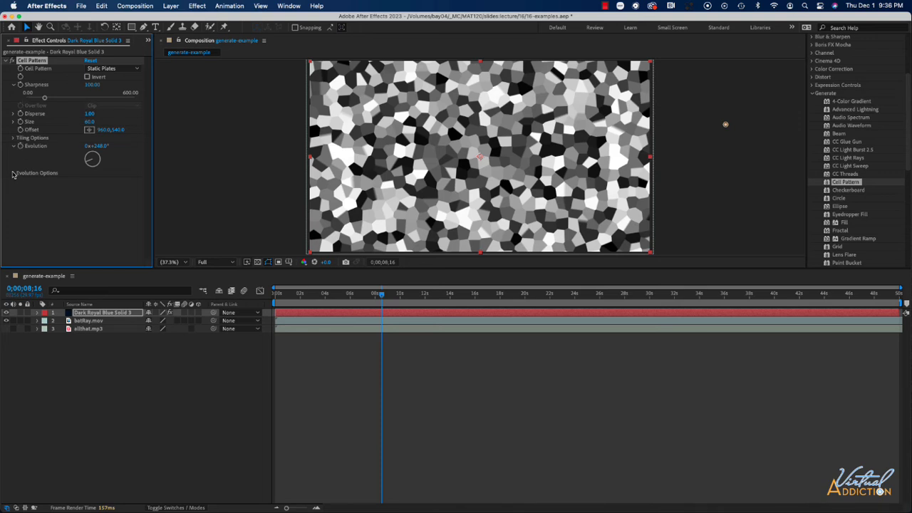
left_click(13, 174)
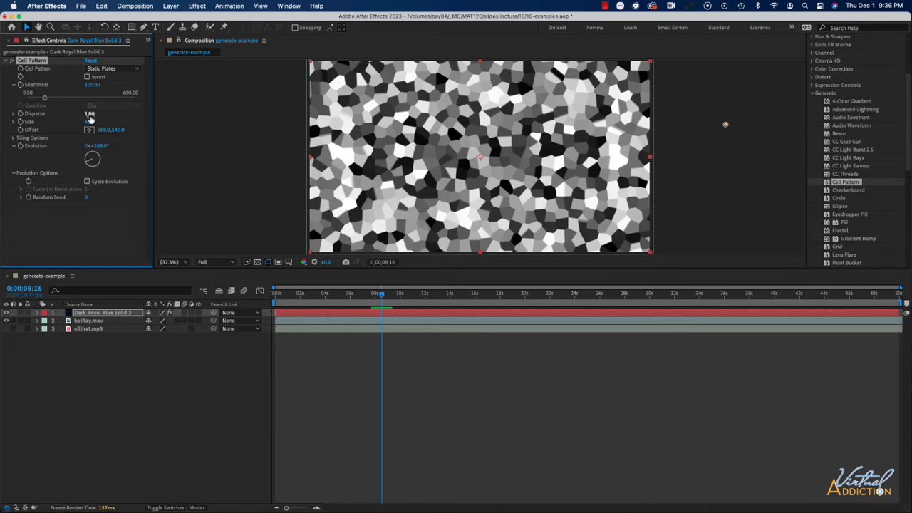
Switch the pattern to Bubbles with Dispersion 1.50 and Size 53.0, then delete the Cell Pattern effect
left_click(99, 70)
left_click(105, 79)
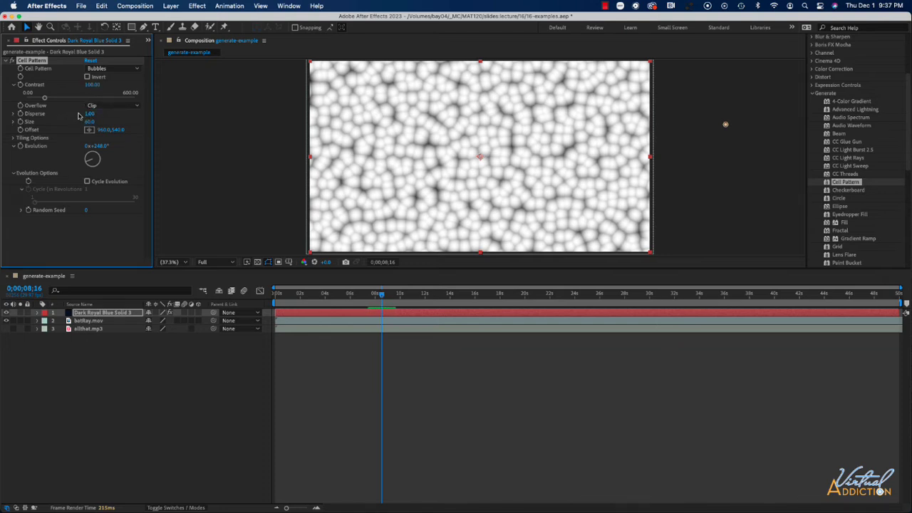
left_click_drag(89, 113, 133, 114)
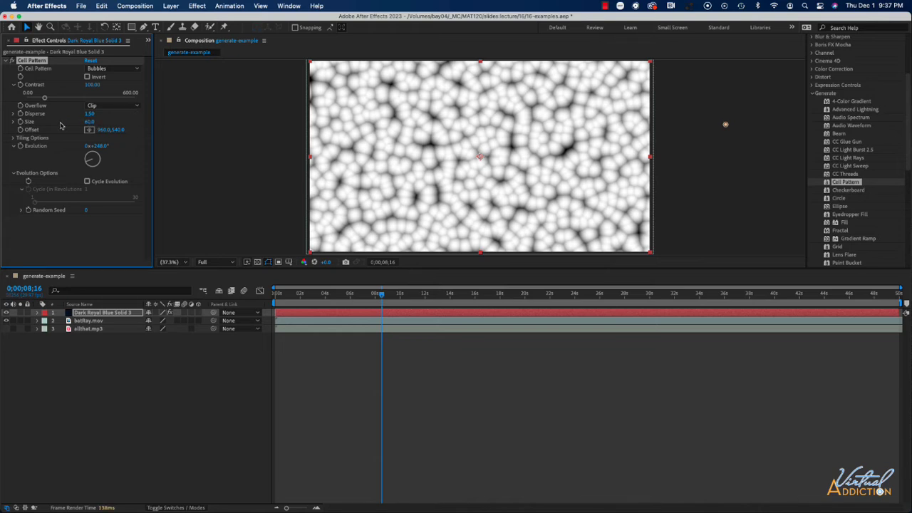
left_click_drag(71, 123, 77, 123)
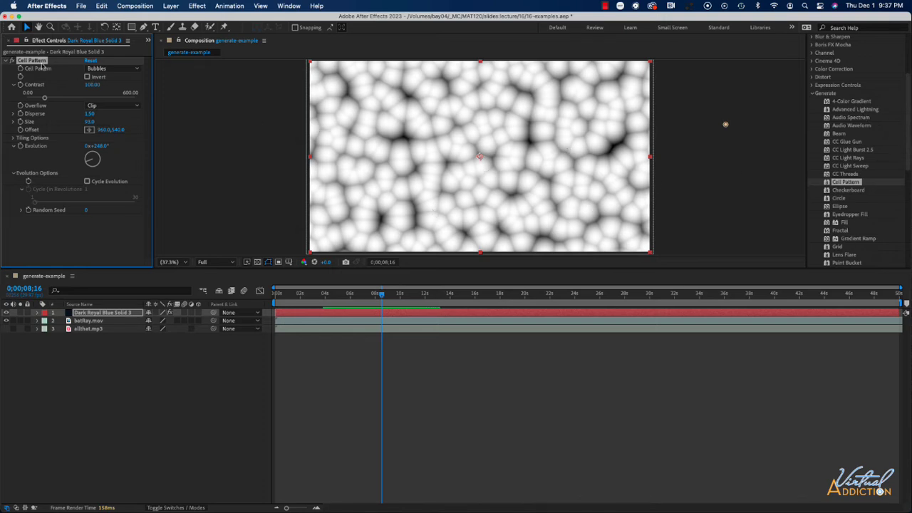
key("Delete")
Apply Checkerboard to the solid layer and set its Width to 65.0
left_click_drag(849, 191, 498, 177)
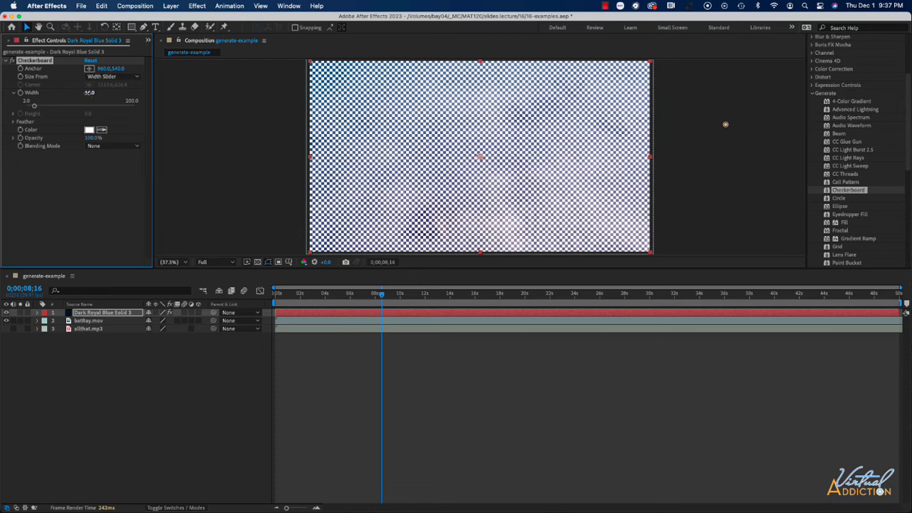
left_click_drag(86, 92, 111, 94)
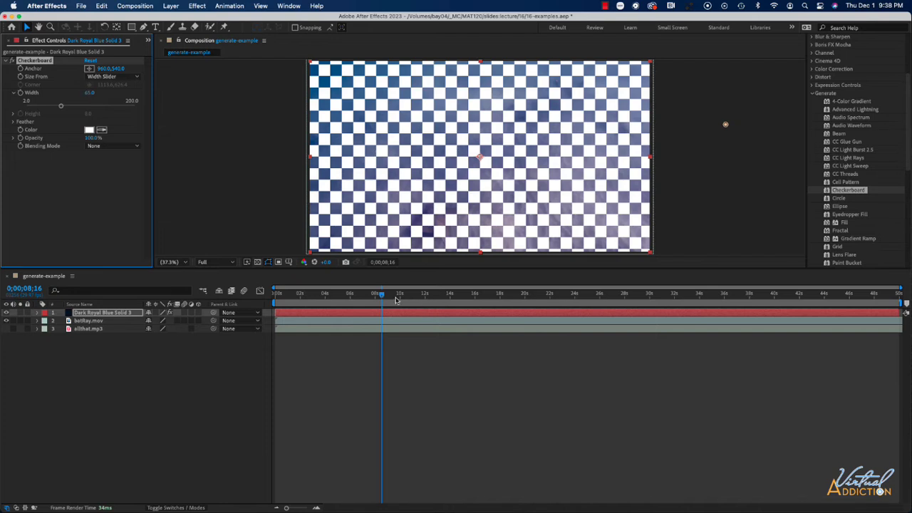
left_click_drag(383, 295, 350, 295)
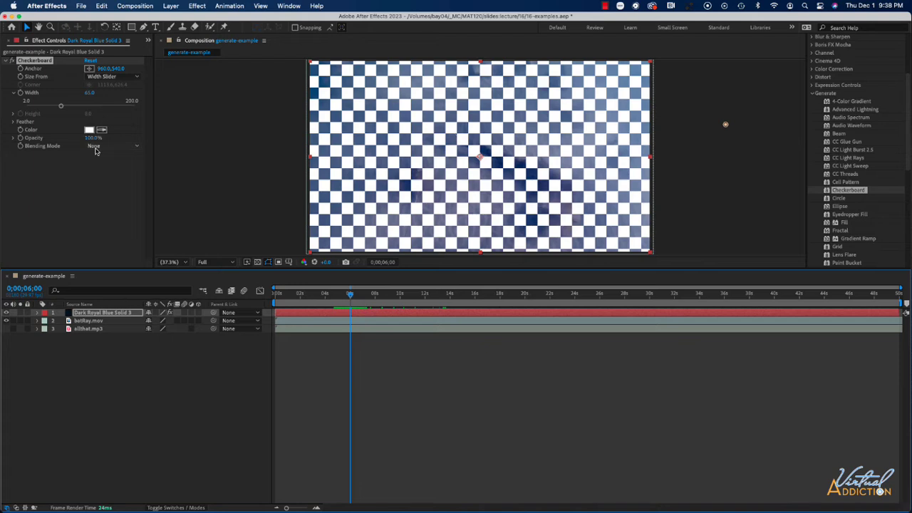
Try the Screen and Multiply blending modes on the checkerboard, then undo both changes
left_click(97, 146)
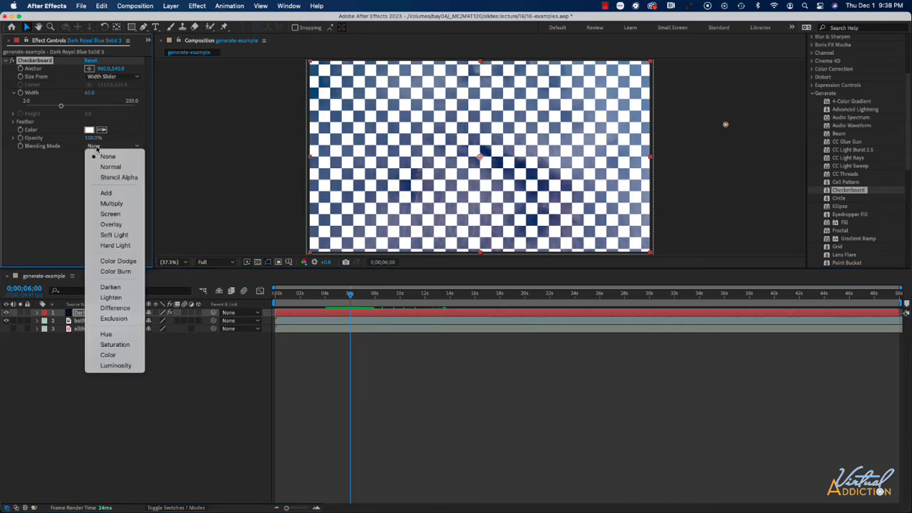
left_click(111, 213)
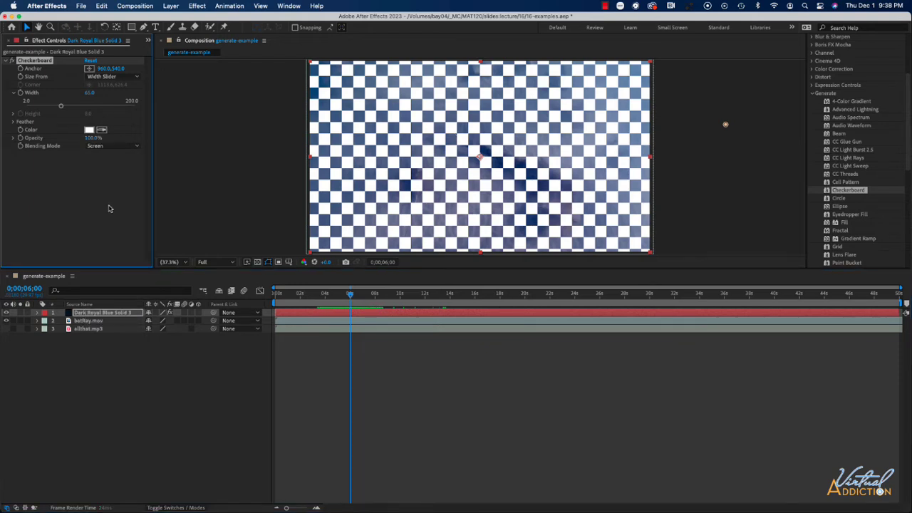
left_click(119, 148)
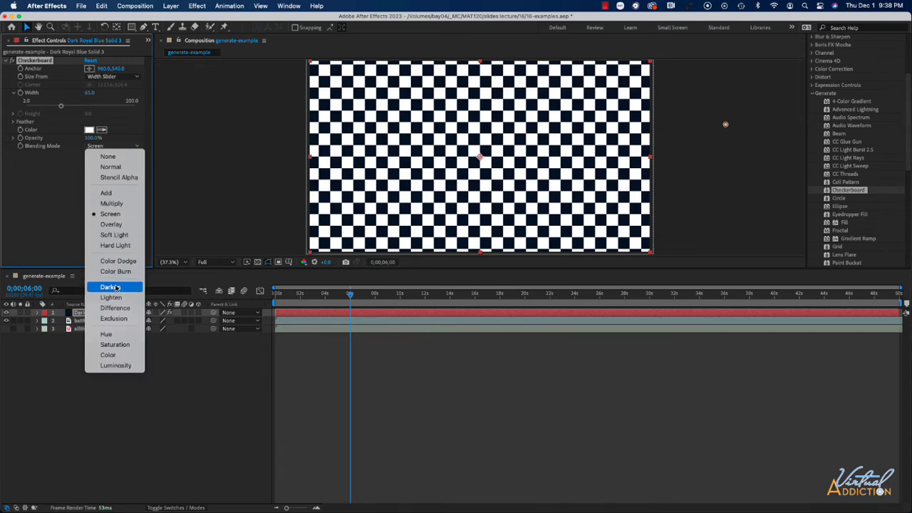
left_click(114, 203)
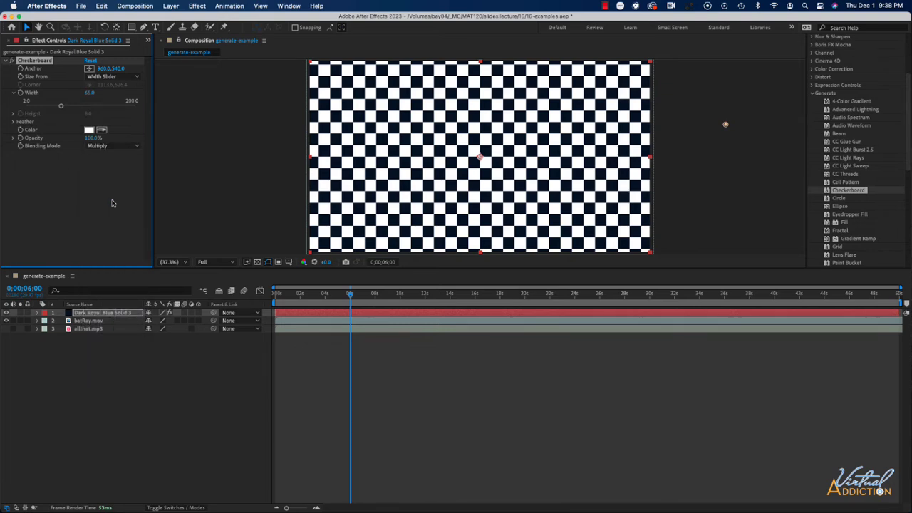
key("super+z")
key("super+z")
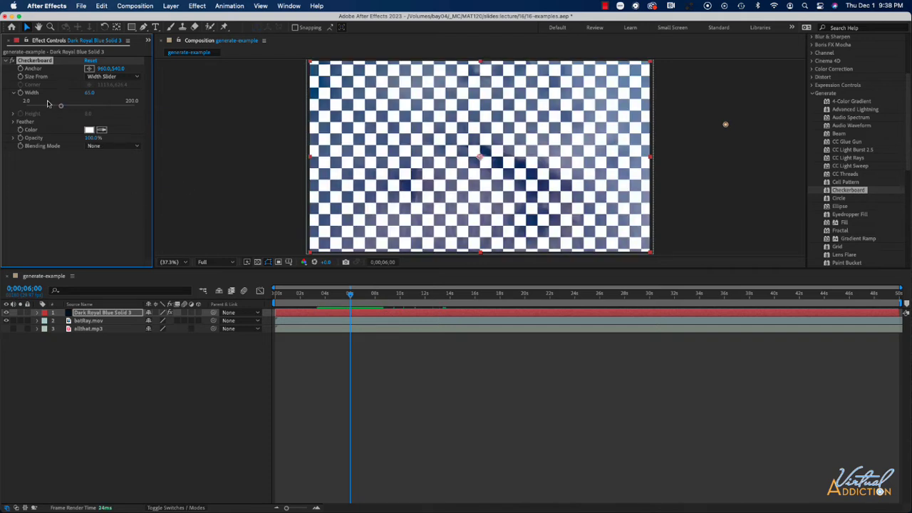
Set the checkerboard's Size From to Corner Point, then delete the Checkerboard effect
left_click(110, 77)
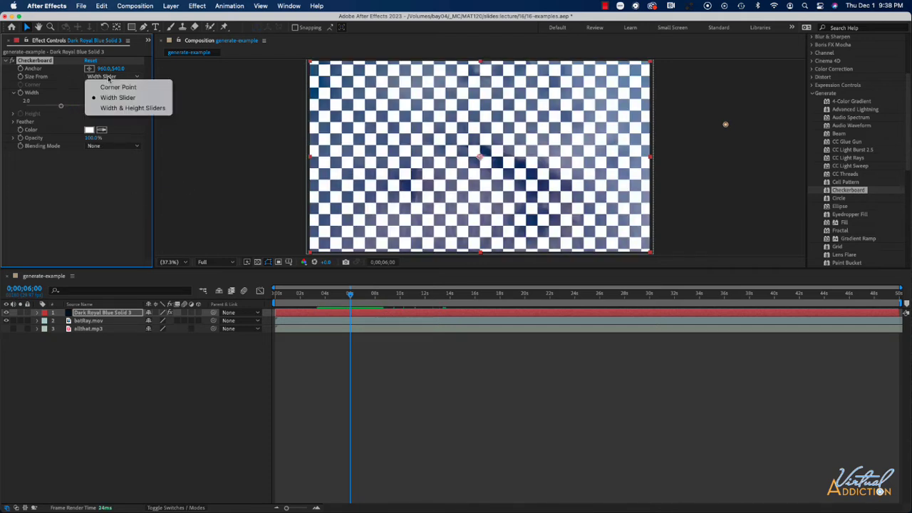
left_click(113, 87)
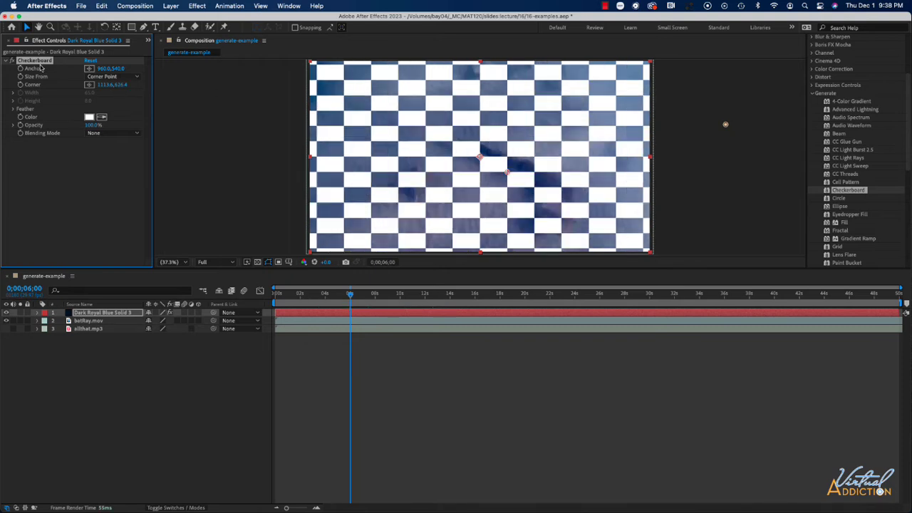
key("Delete")
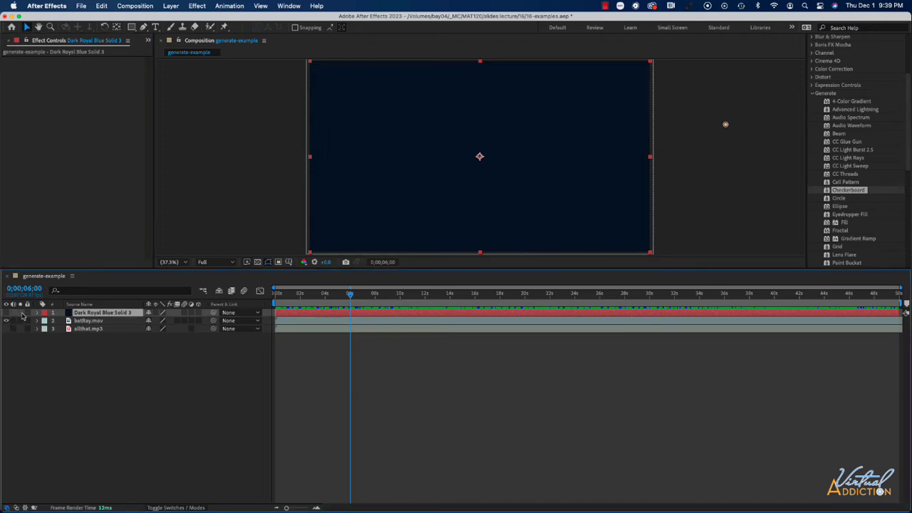
Hide the solid layer, apply Eyedropper Fill to batRay.mov, and move its Sample Point to about 1069, 1542
left_click(6, 312)
left_click_drag(852, 215, 463, 204)
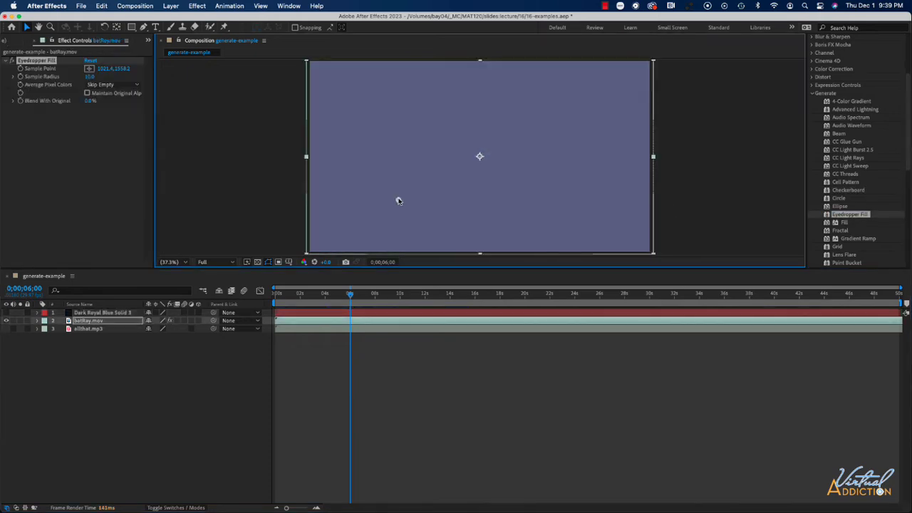
mouse_move(397, 200)
left_mouse_down()
mouse_move(397, 167)
mouse_move(437, 194)
mouse_move(556, 173)
mouse_move(531, 129)
mouse_move(362, 132)
mouse_move(409, 194)
mouse_move(403, 200)
left_mouse_up()
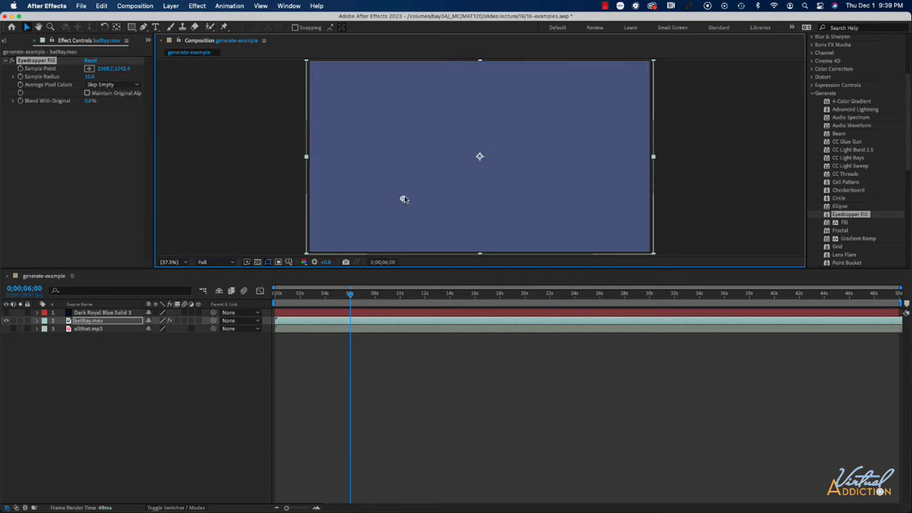
Preview the Eyedropper Fill result
key("space")
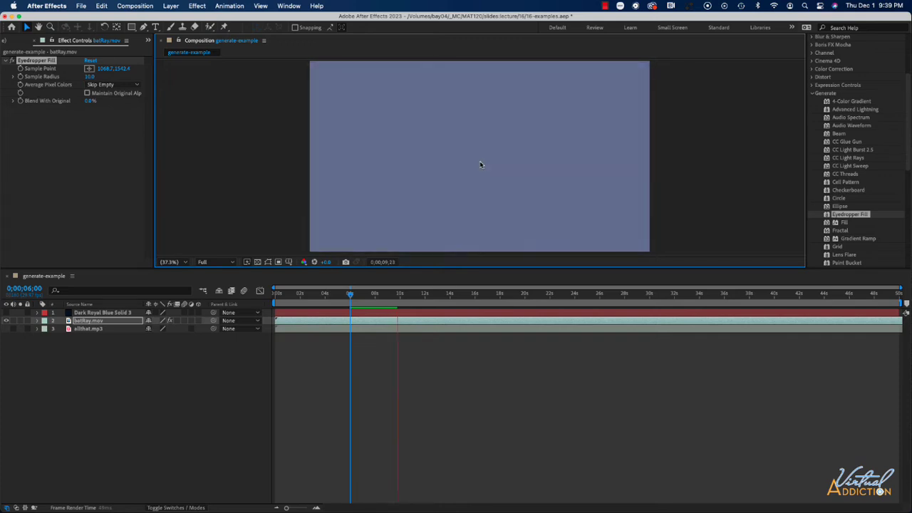
key("space")
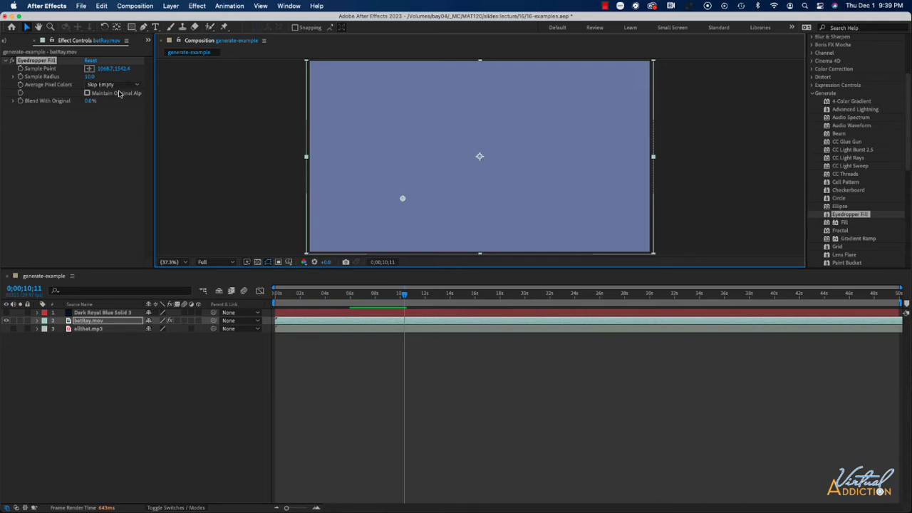
Delete the Eyedropper Fill effect, then apply Fill to batRay.mov and remove it again
left_click(45, 61)
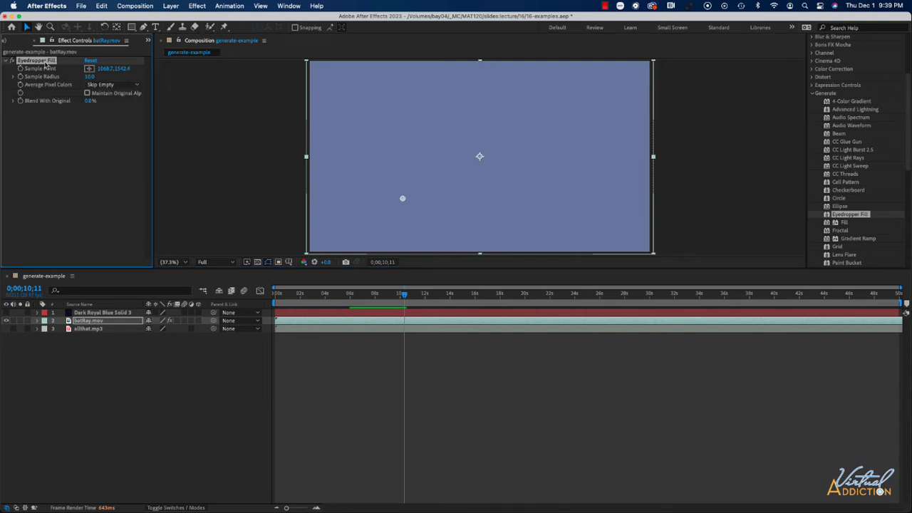
key("Delete")
left_click_drag(843, 224, 572, 207)
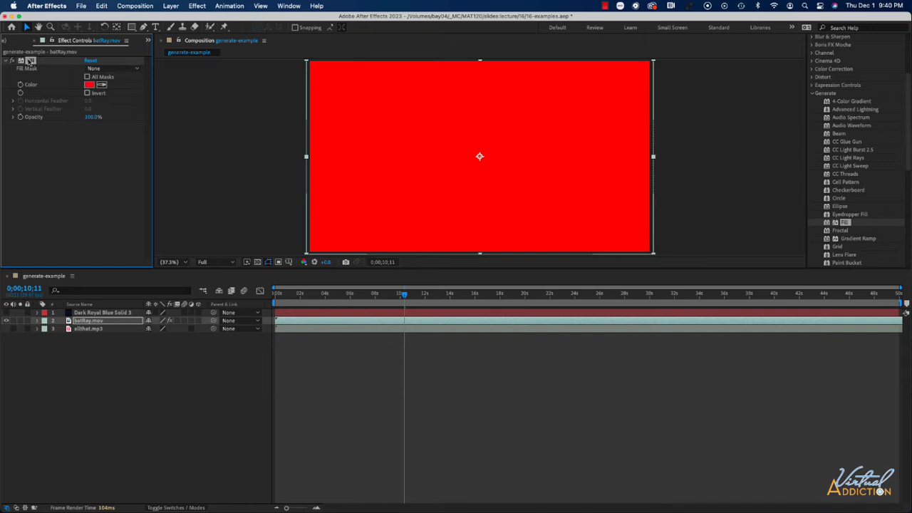
key("Delete")
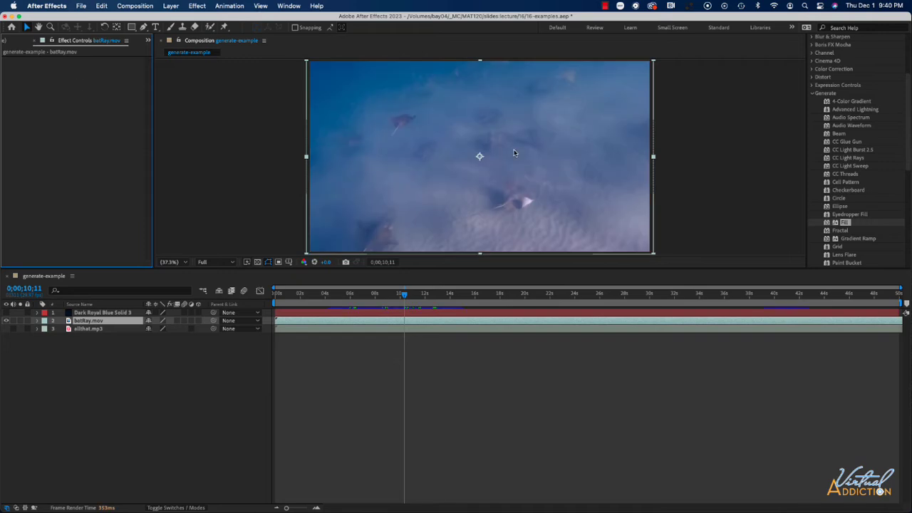
Apply Fractal to batRay.mov and set its Set Choice to Mandelbrot over Julia
left_click(841, 231)
left_click_drag(421, 217, 421, 213)
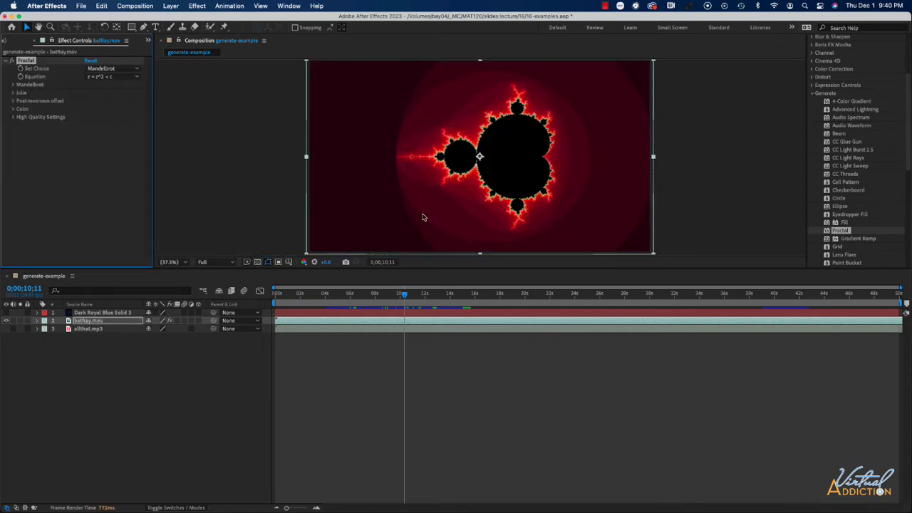
left_click(103, 68)
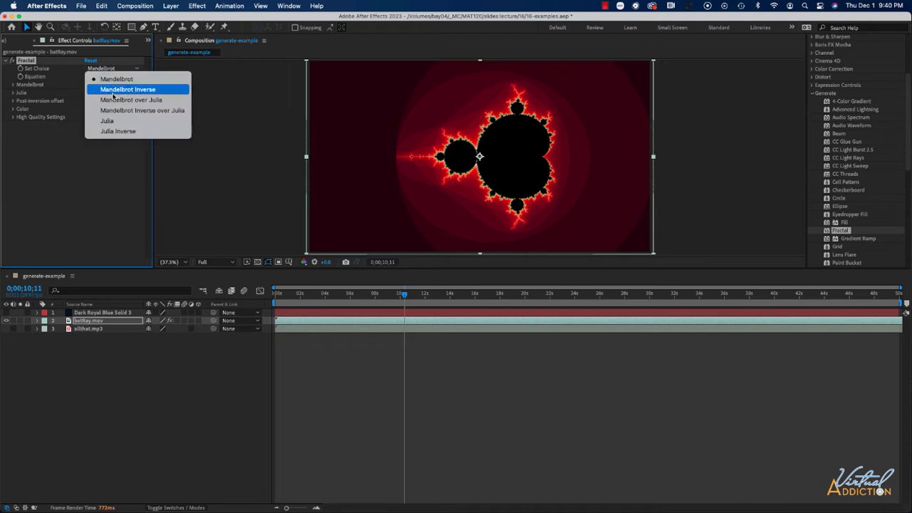
left_click(112, 99)
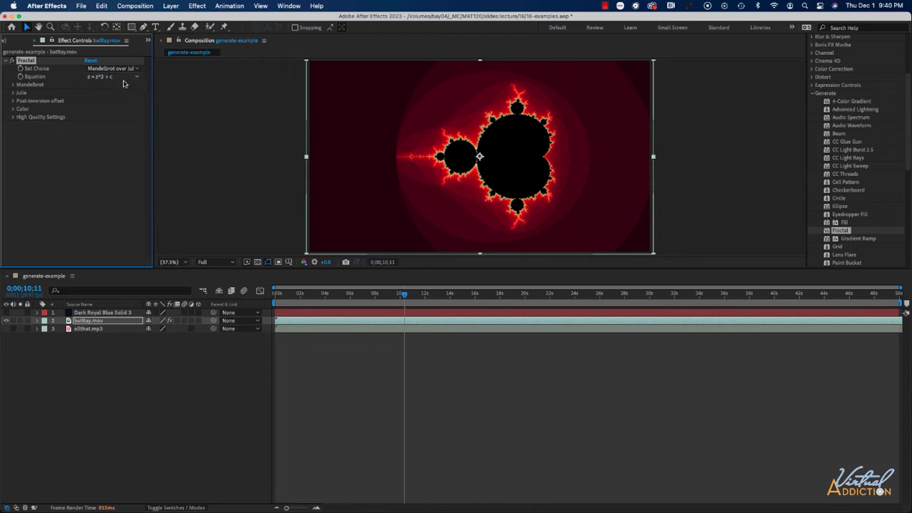
Set the Fractal's Equation to z = z^5 + c
left_click(117, 78)
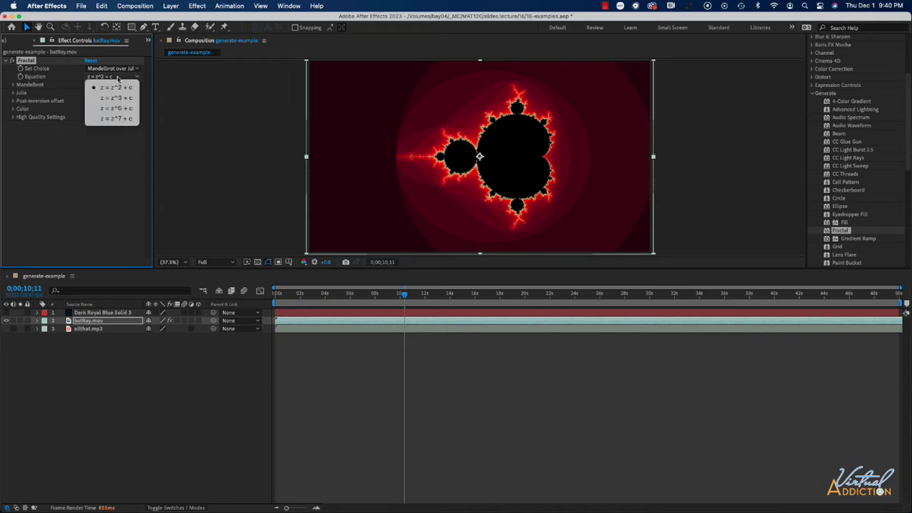
left_click(116, 90)
left_click(119, 78)
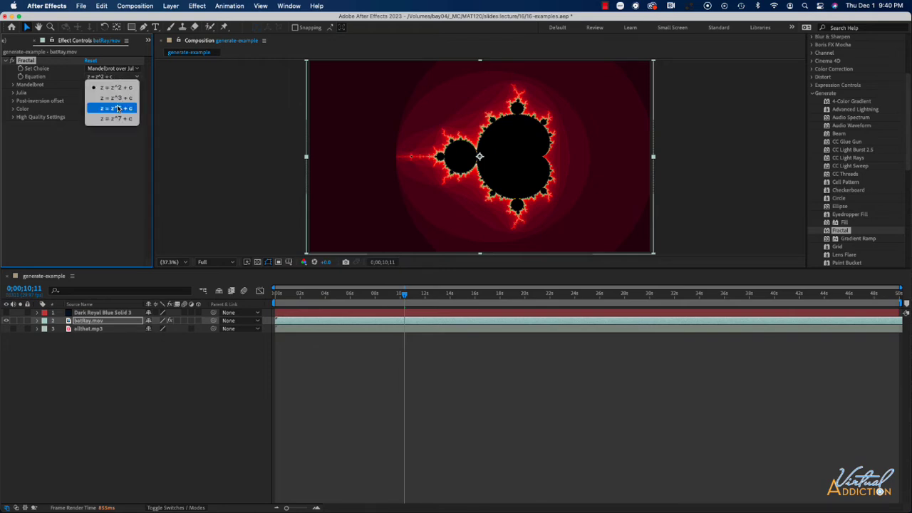
left_click(118, 108)
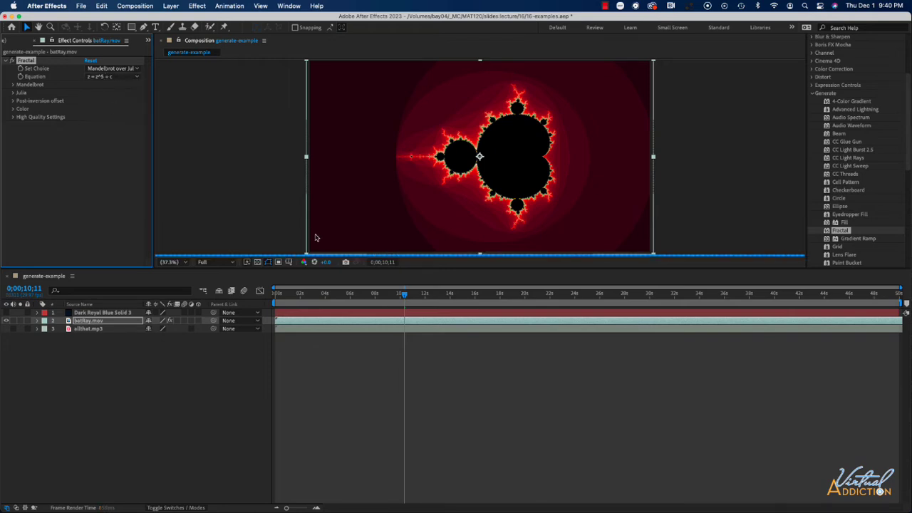
Go to about 4 seconds and set the Fractal's Hue to 0x+103°
left_click_drag(407, 295, 328, 297)
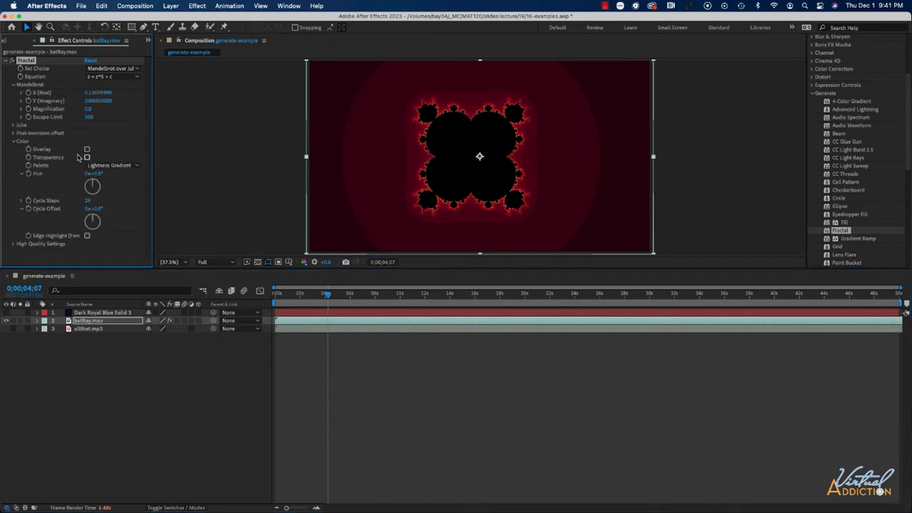
left_click_drag(96, 186, 99, 190)
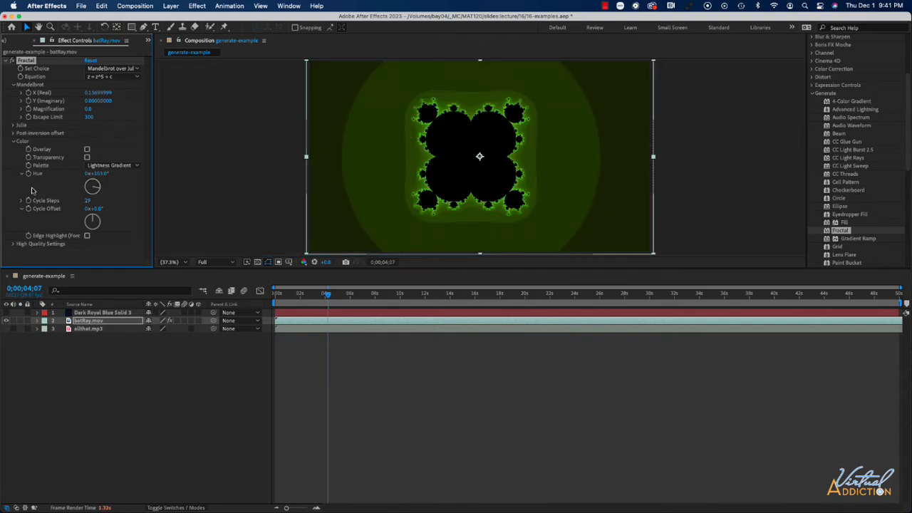
left_click(109, 69)
key("Escape")
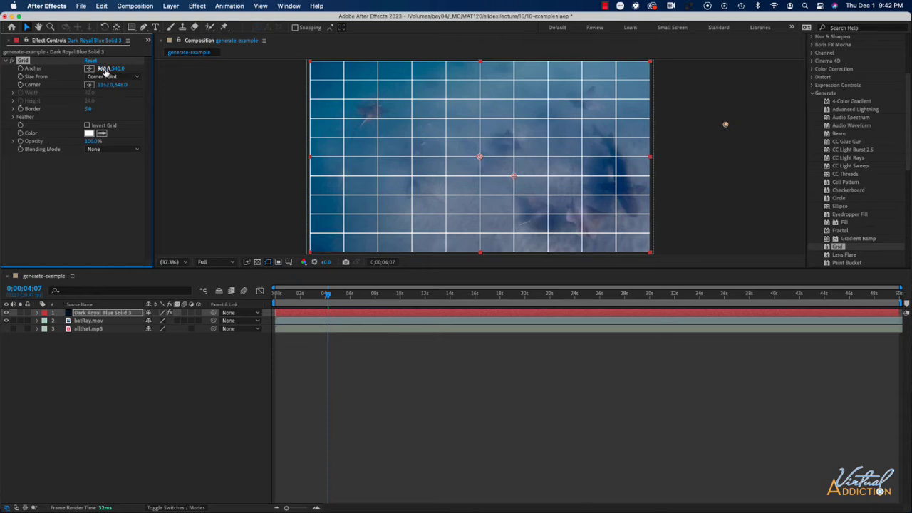
Set the solid's Grid Size From to Width Slider and the Width to about 120.6
left_click(112, 77)
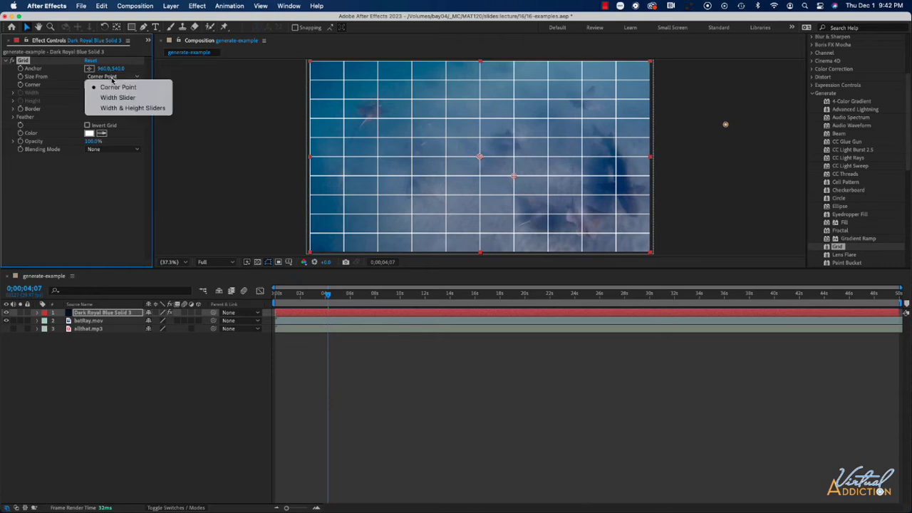
left_click(113, 96)
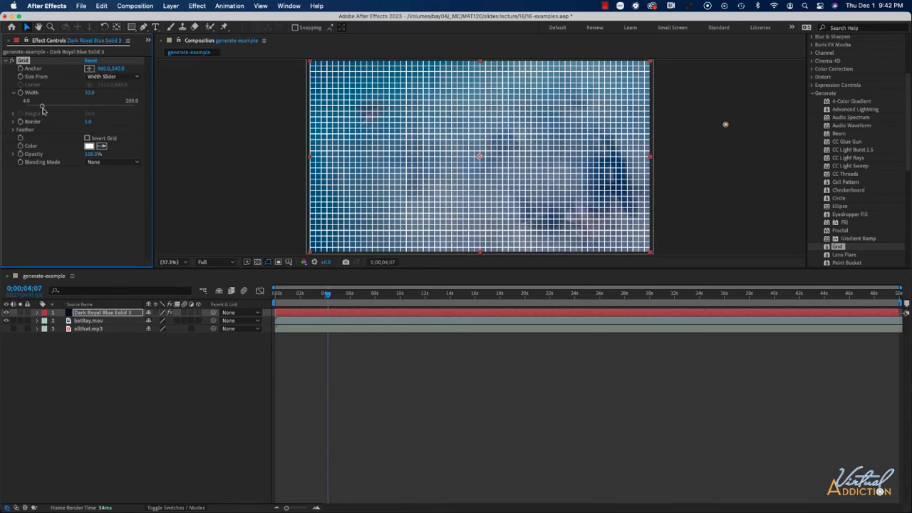
left_click_drag(44, 107, 95, 122)
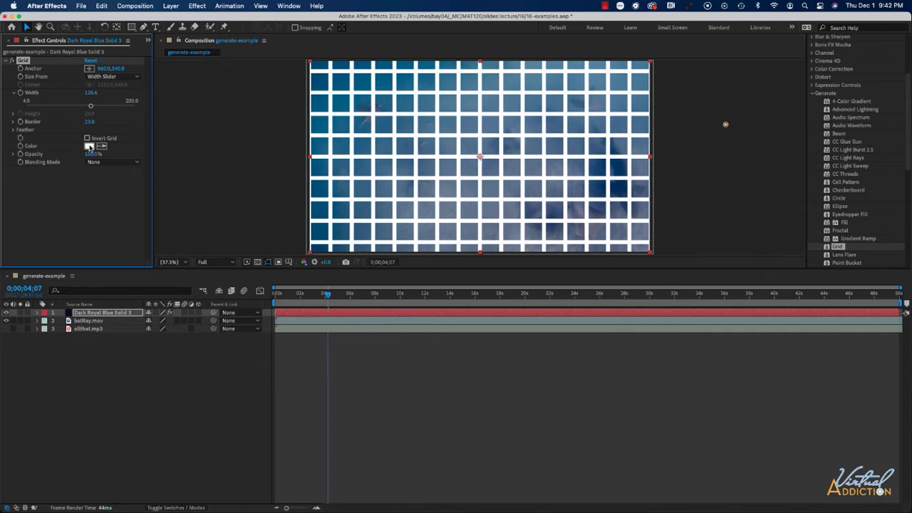
Change the grid line color to cyan
left_click(90, 147)
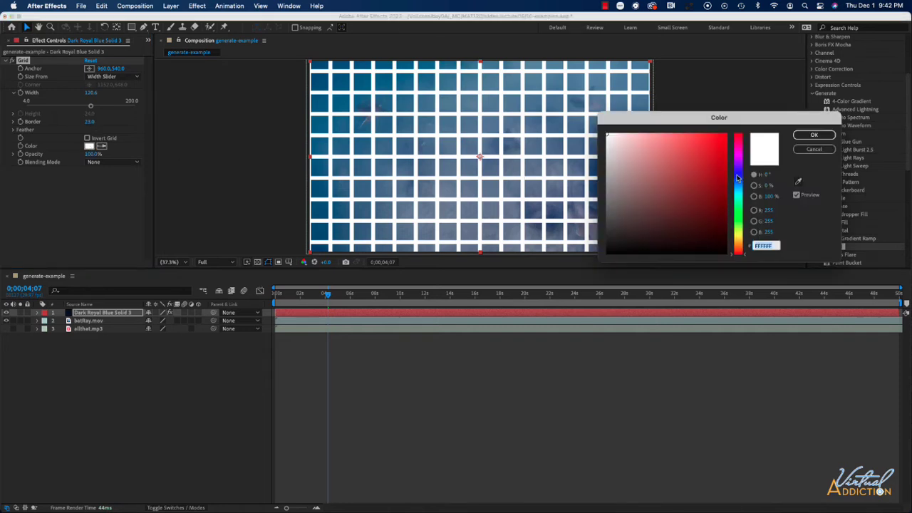
left_click(738, 176)
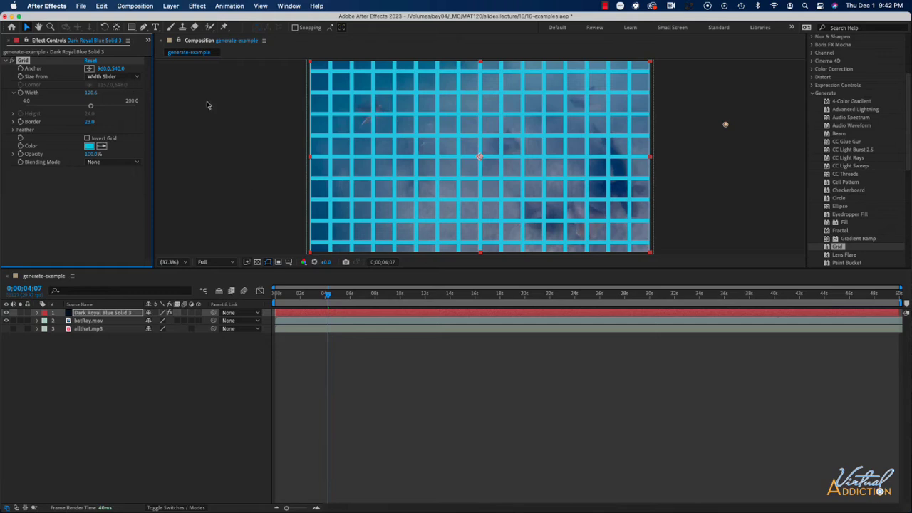
Move to about 11 seconds and delete the Grid effect from the solid
left_click_drag(329, 295, 420, 301)
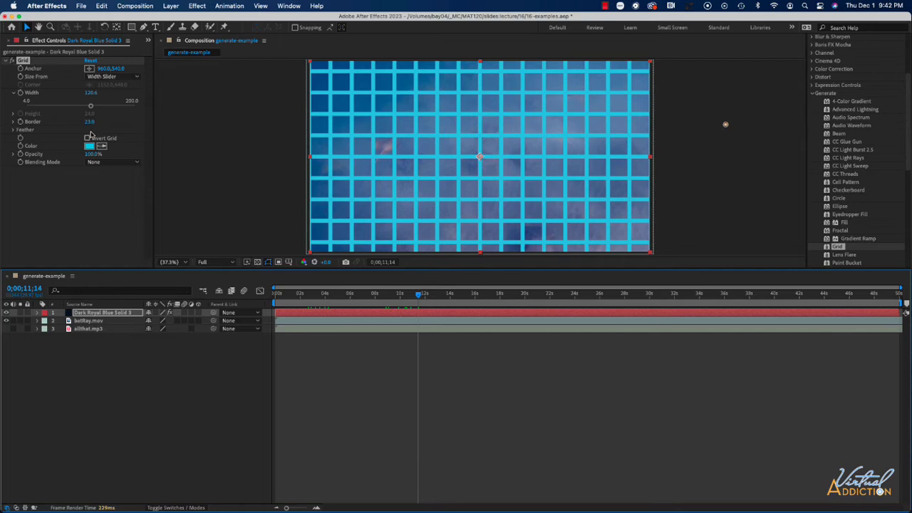
left_click(30, 64)
key("Delete")
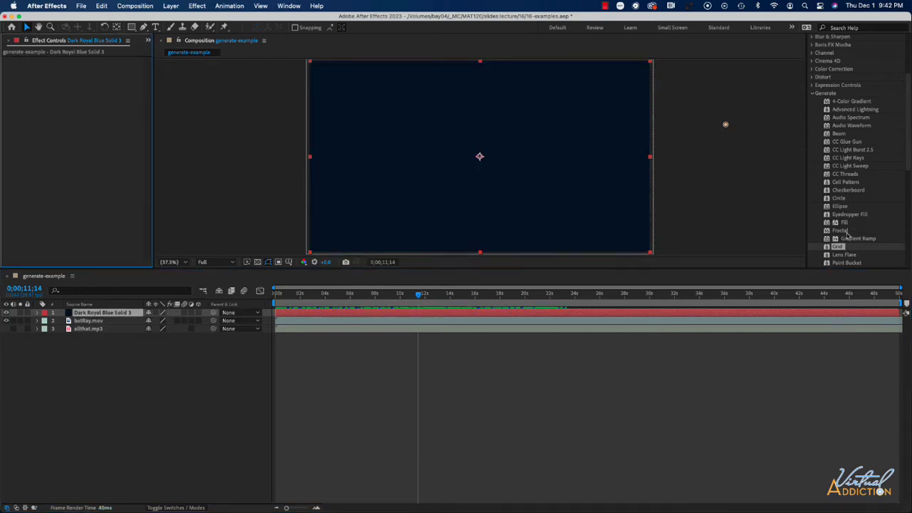
Apply Lens Flare to the solid, move its Flare Center to about 696, 432 and brightness to 68%
scroll(846, 233, "down", 5)
left_click_drag(842, 91, 476, 154)
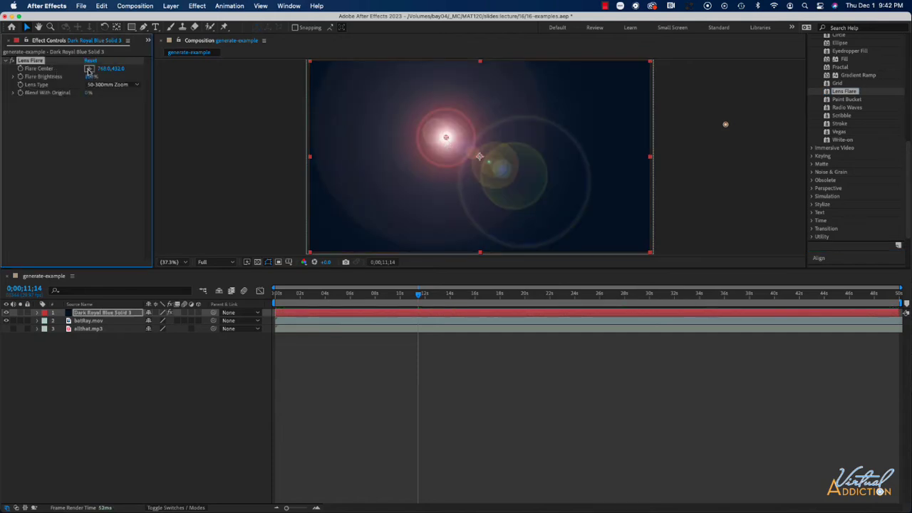
mouse_move(103, 71)
left_mouse_down()
mouse_move(91, 71)
mouse_move(224, 71)
mouse_move(91, 71)
left_mouse_up()
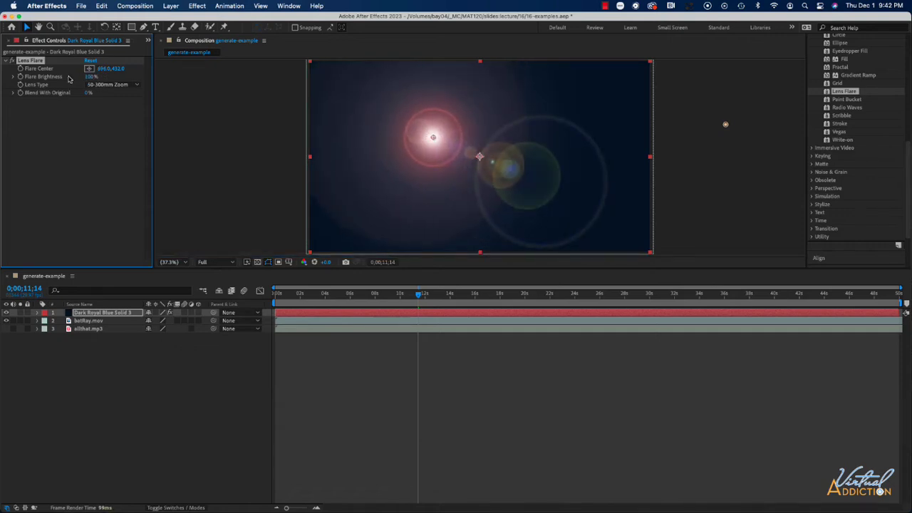
left_click_drag(90, 76, 68, 77)
Set the Lens Type to 35mm Prime, then delete the Lens Flare effect
left_click(118, 85)
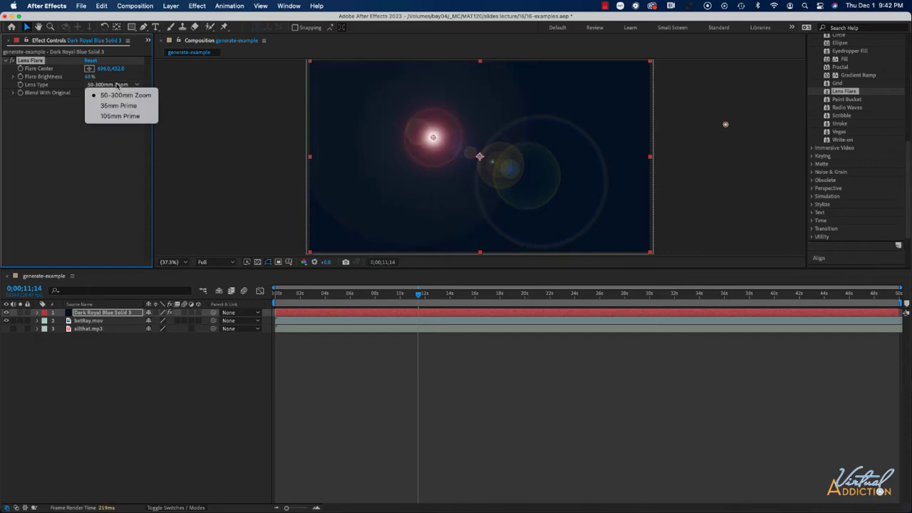
left_click(118, 107)
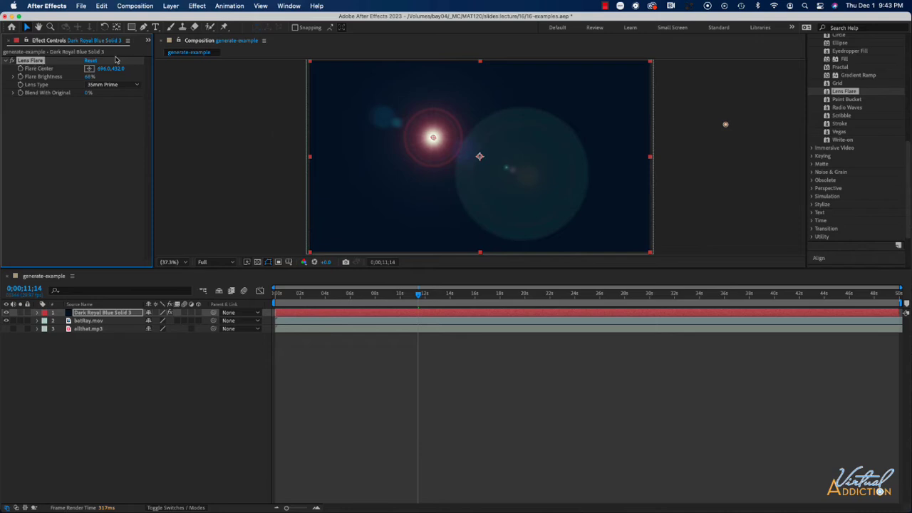
key("Delete")
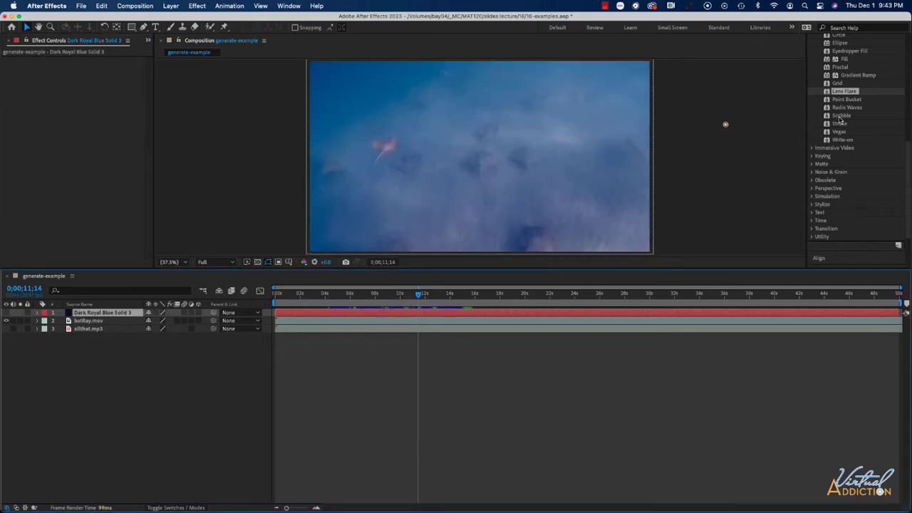
Apply Paint Bucket to batRay.mov
left_click_drag(842, 101, 544, 133)
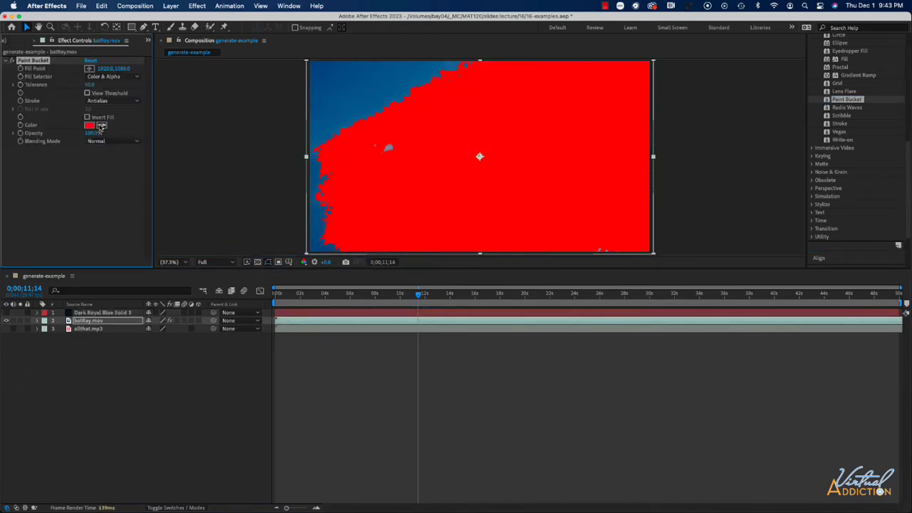
left_click(101, 126)
left_click(102, 125)
key("Escape")
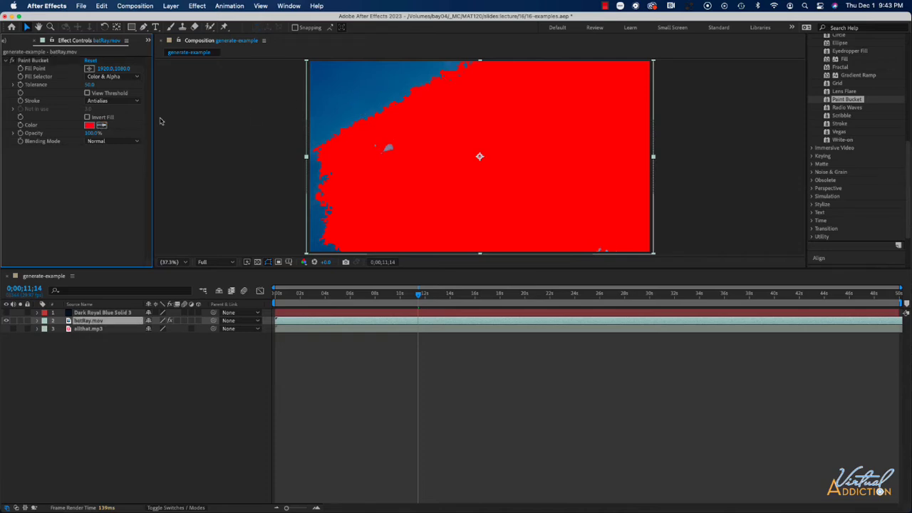
Sample a light blue BEDFF4 fill color from the composition for Paint Bucket, then delete the effect
left_click(102, 126)
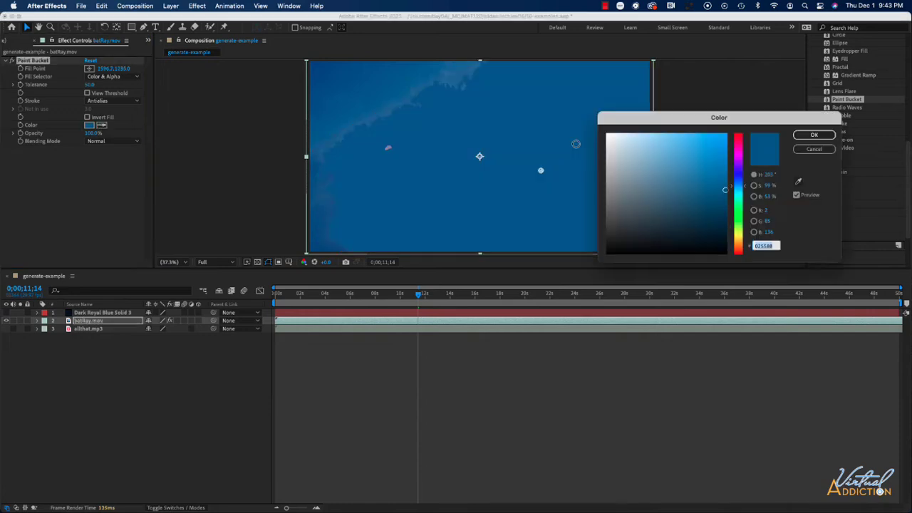
left_click(632, 137)
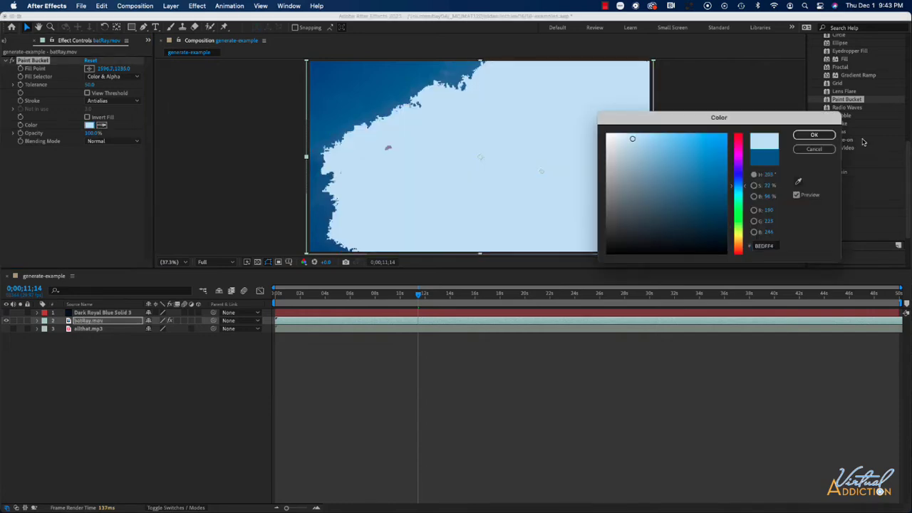
left_click(814, 135)
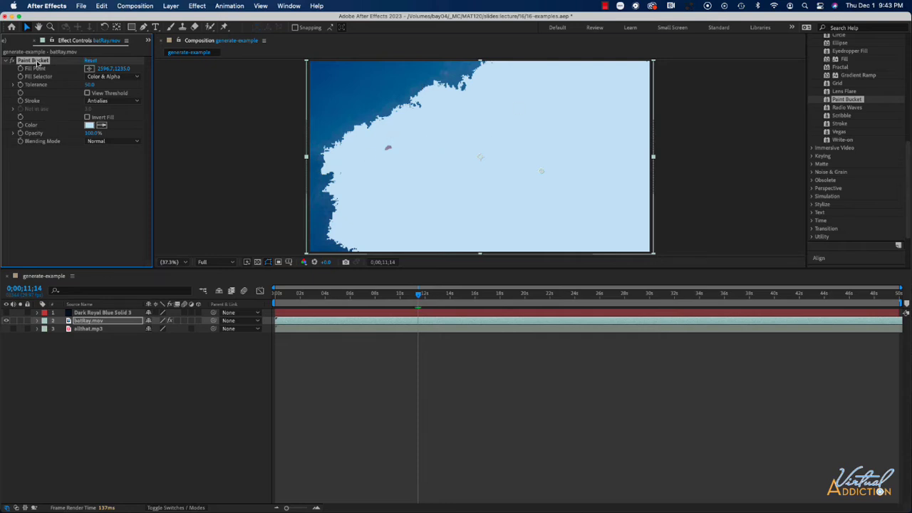
key("Delete")
Apply Radio Waves to the solid and switch its Wave Type to Image Contours
mouse_move(846, 107)
left_mouse_down()
mouse_move(454, 179)
mouse_move(460, 176)
left_mouse_up()
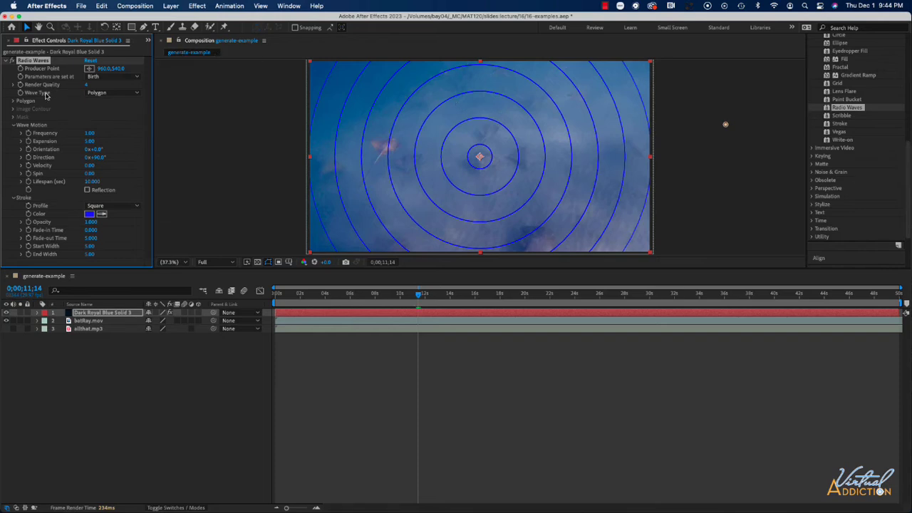
left_click(99, 87)
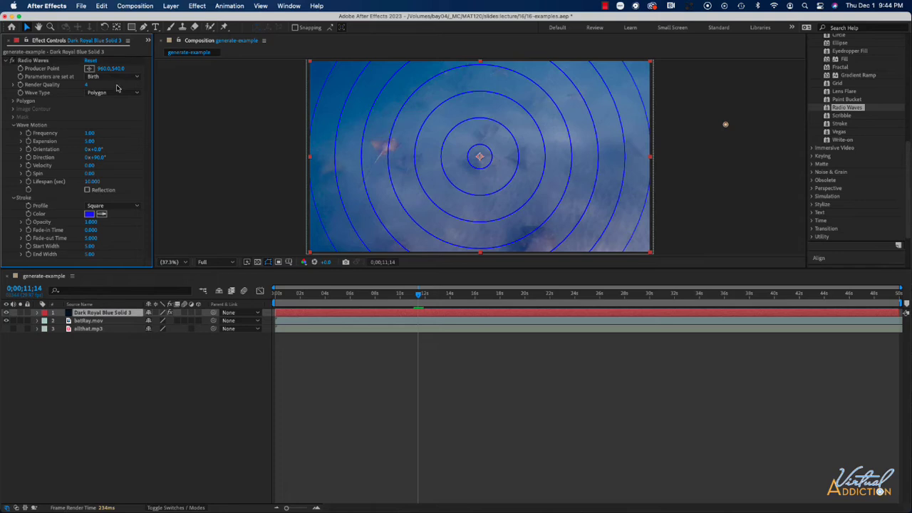
left_click(91, 92)
left_click(108, 114)
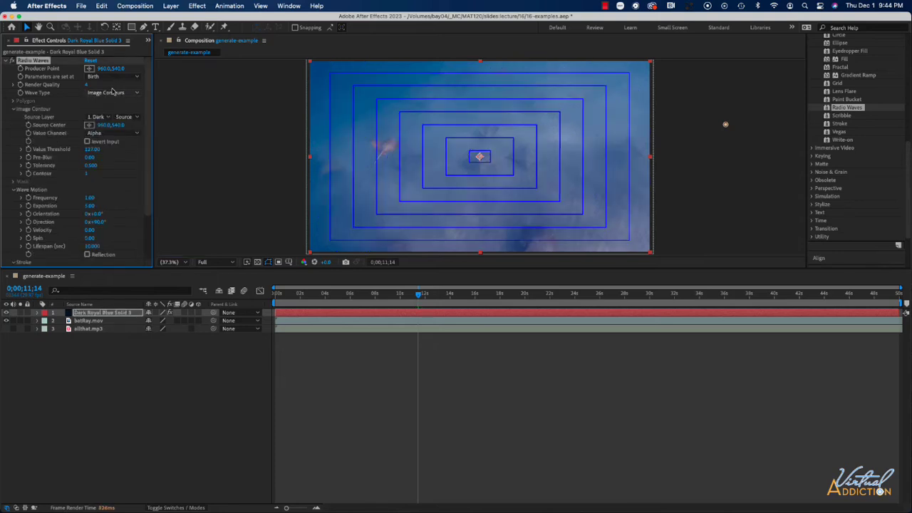
Switch the Radio Waves Wave Type back to Polygon
left_click(107, 92)
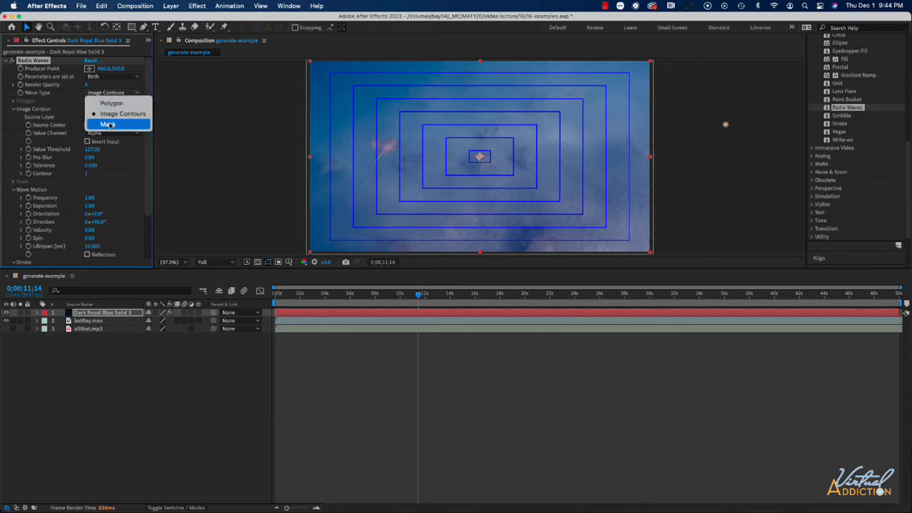
left_click(108, 104)
left_click(107, 93)
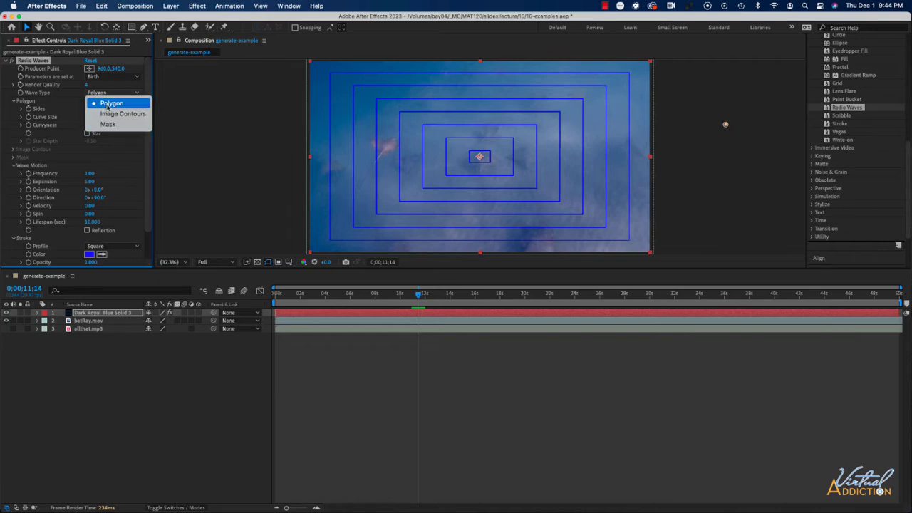
left_click(108, 105)
Set the polygon Sides to 67 and the wave Frequency to 3.10
left_click_drag(86, 109, 108, 110)
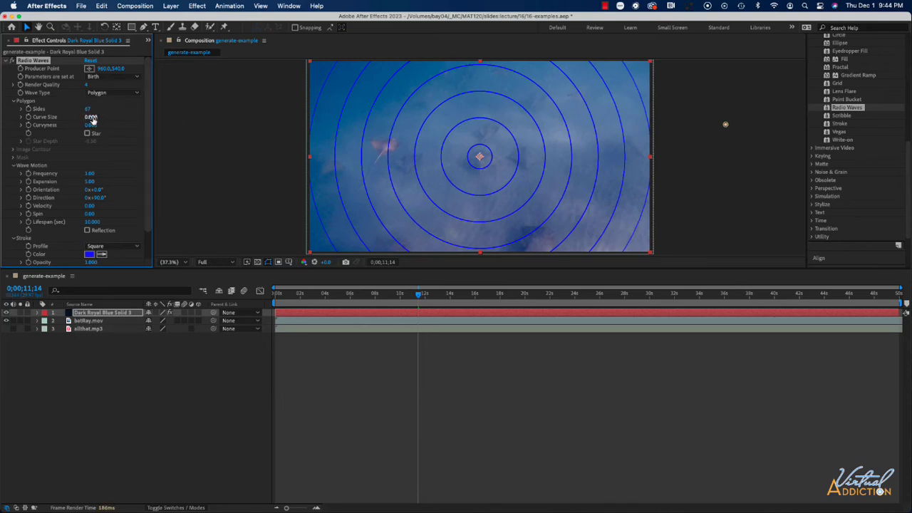
left_click(91, 117)
left_click_drag(91, 174, 99, 174)
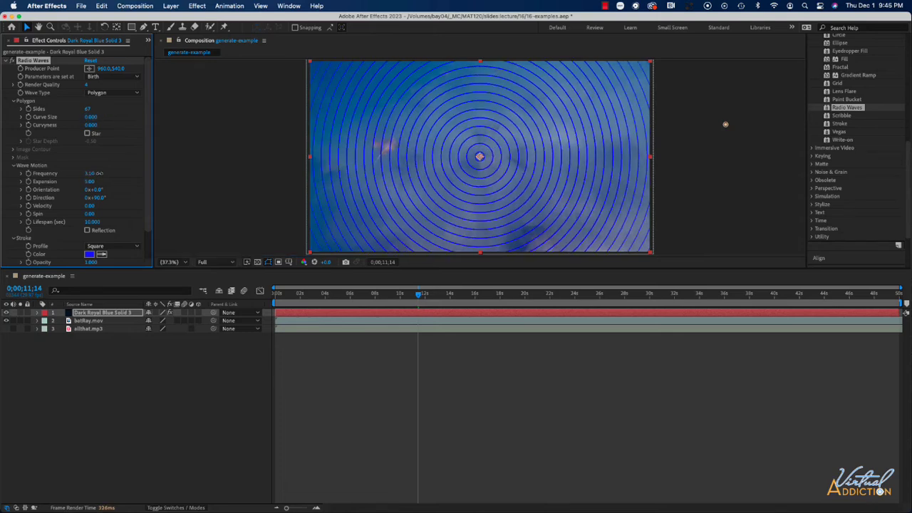
Set the Radio Waves Expansion to 7.90 and Velocity to 165.00, and adjust the Lifespan
left_click_drag(88, 181, 123, 182)
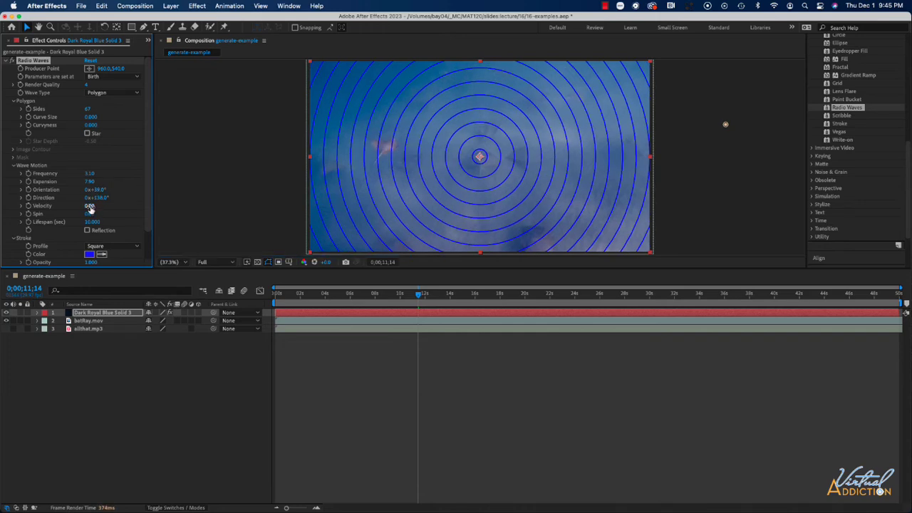
left_click_drag(89, 207, 184, 205)
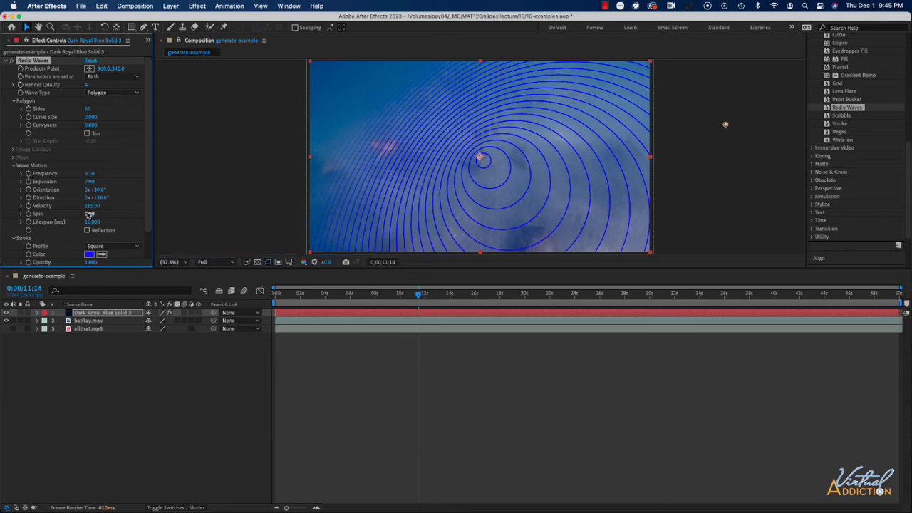
scroll(87, 214, "down", 2)
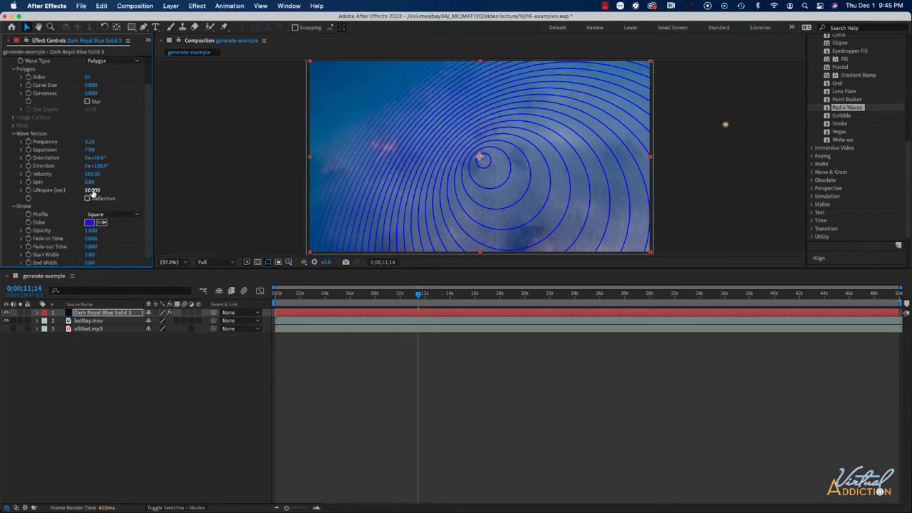
left_click_drag(102, 191, 147, 192)
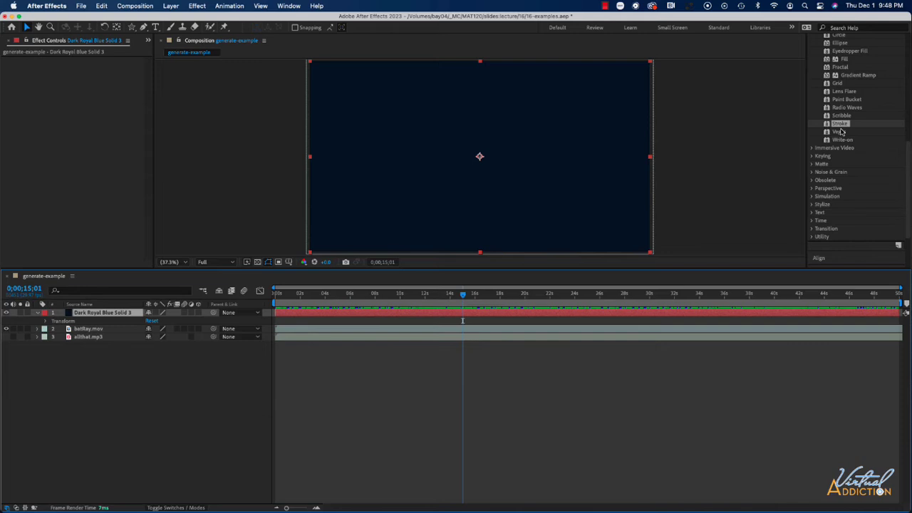
Apply the Vegas effect to the batRay.mov footage layer and hide the solid layer
left_click(840, 133)
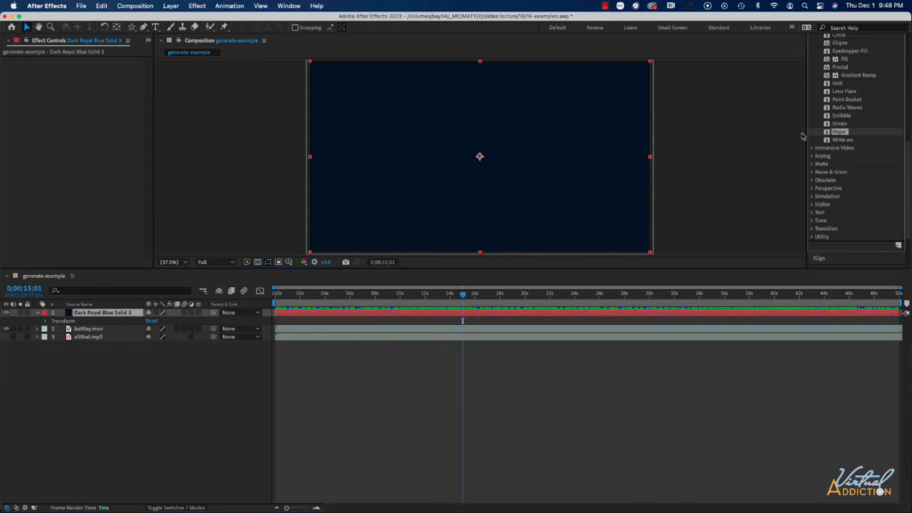
left_click_drag(803, 136, 80, 330)
left_click(6, 314)
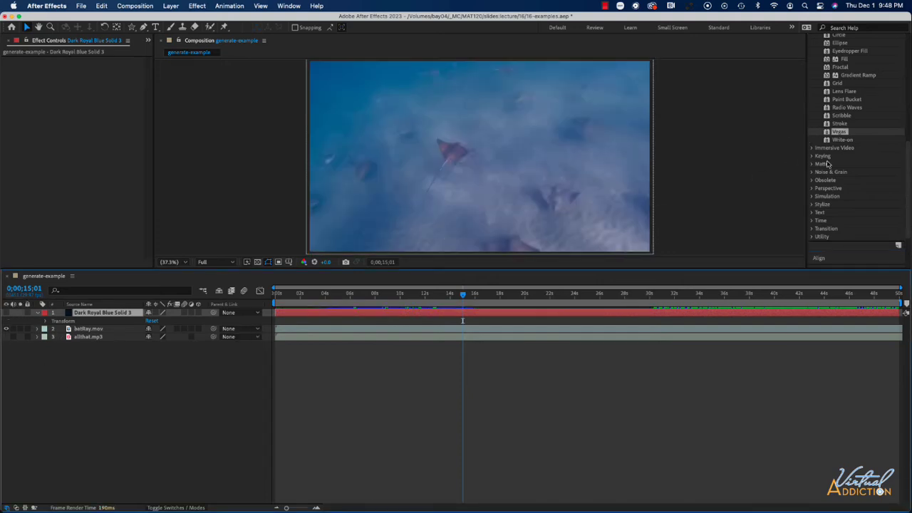
mouse_move(839, 135)
left_mouse_down()
mouse_move(528, 162)
mouse_move(534, 157)
left_mouse_up()
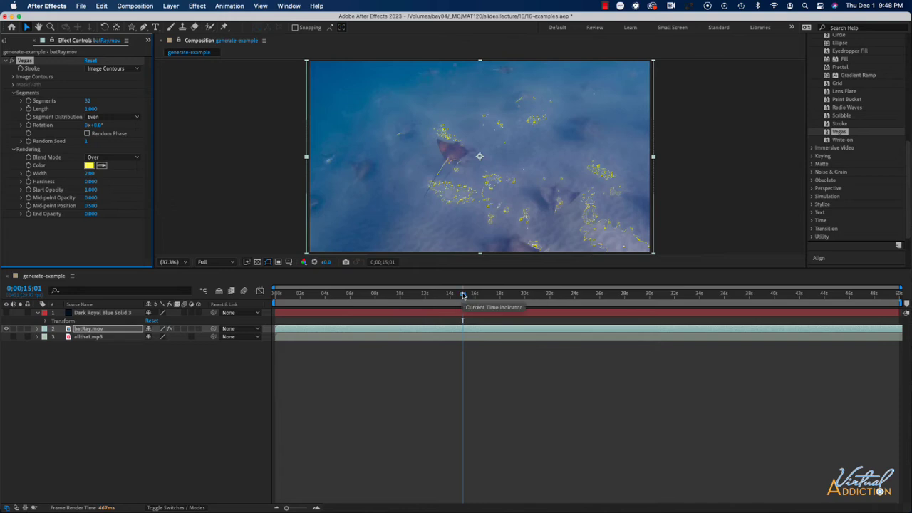
Play back the composition from the start to preview the Vegas effect on the footage
left_click(287, 294)
key("space")
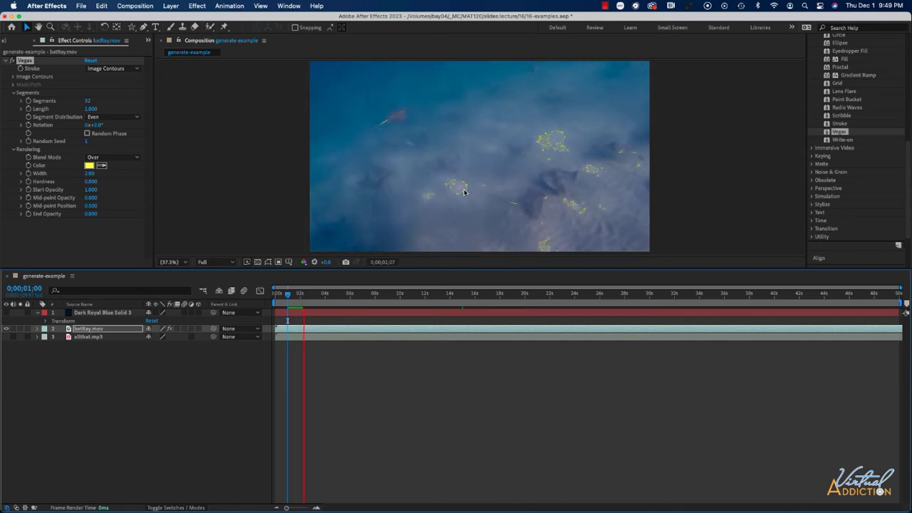
key("space")
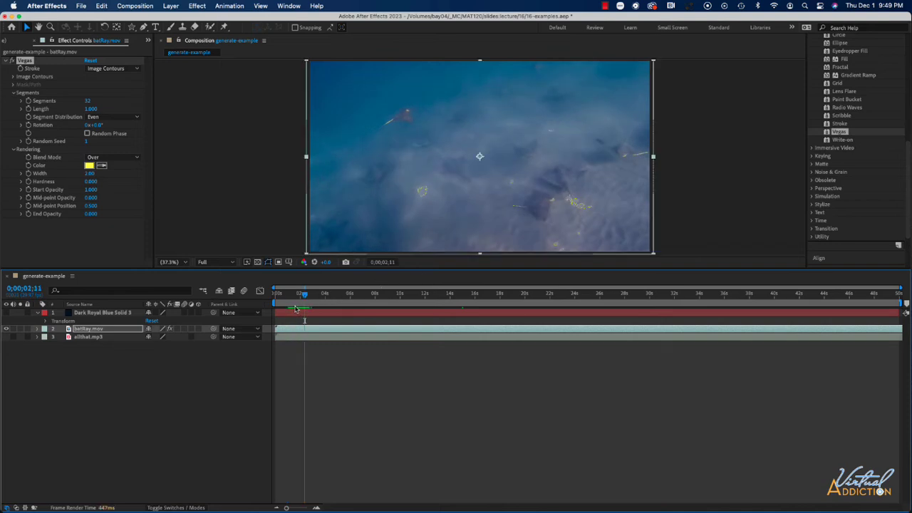
key("Home")
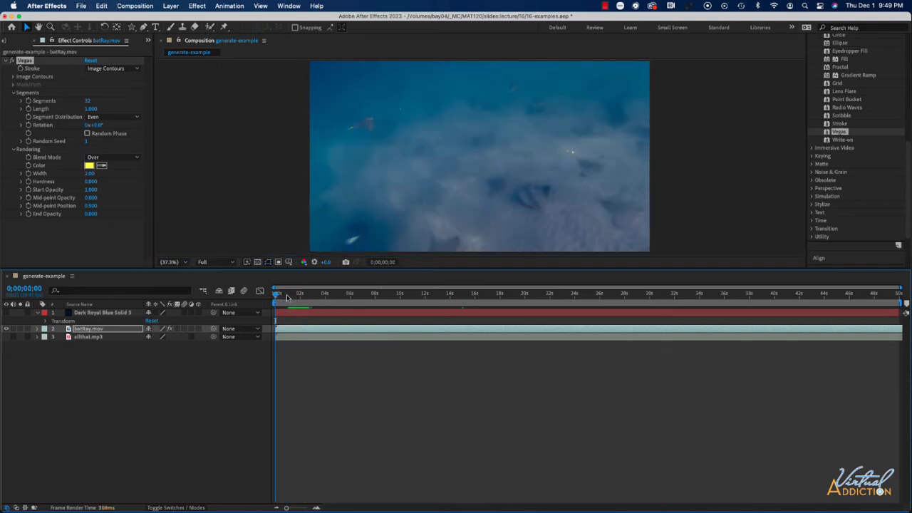
key("space")
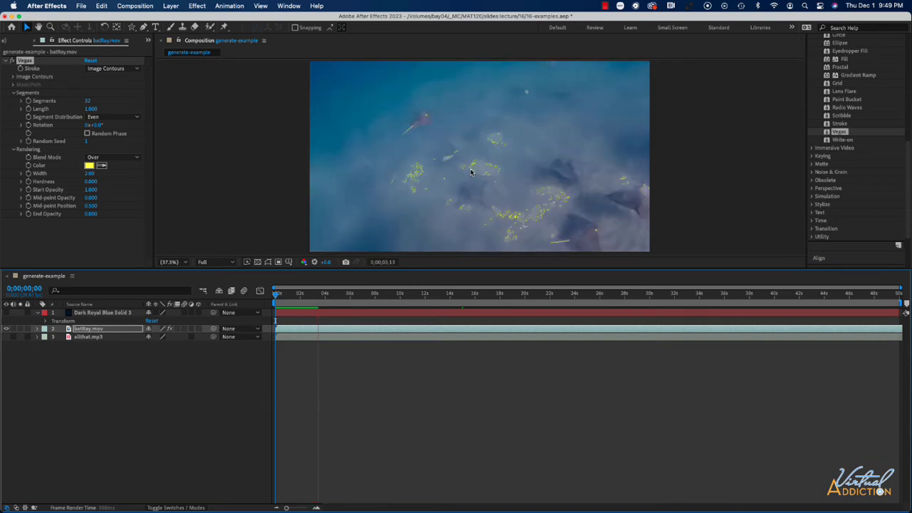
key("space")
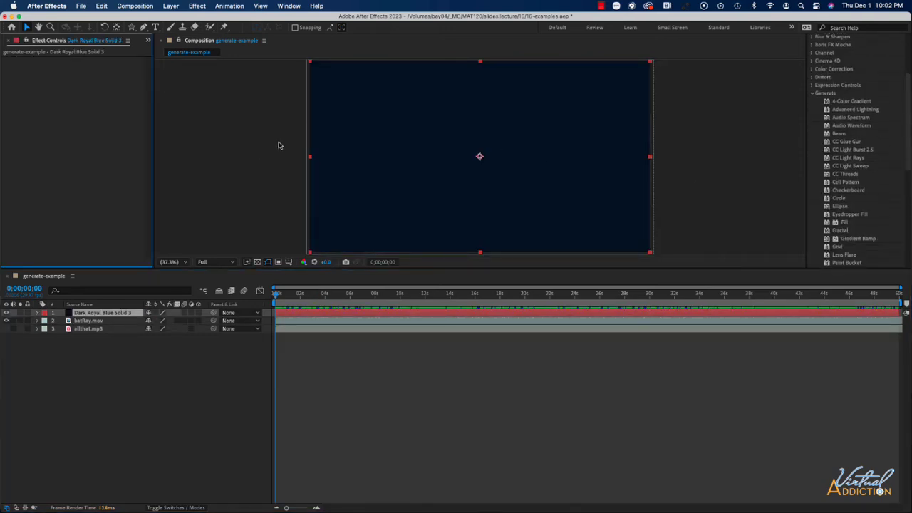
Create a text layer reading "hi" in the composition
left_click(155, 26)
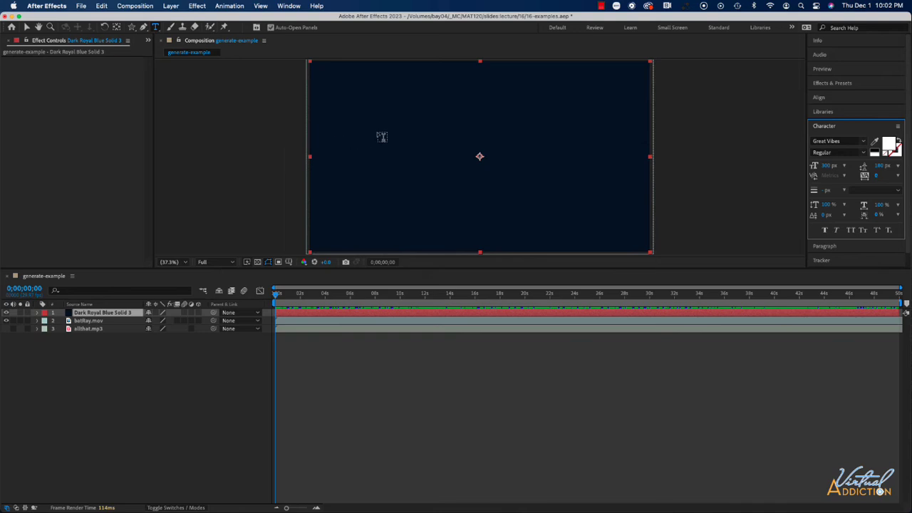
left_click(389, 136)
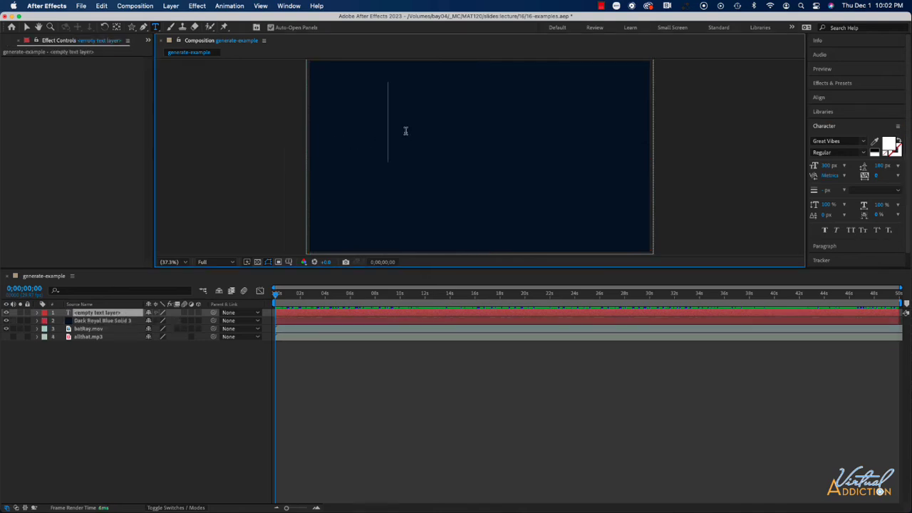
type("hi")
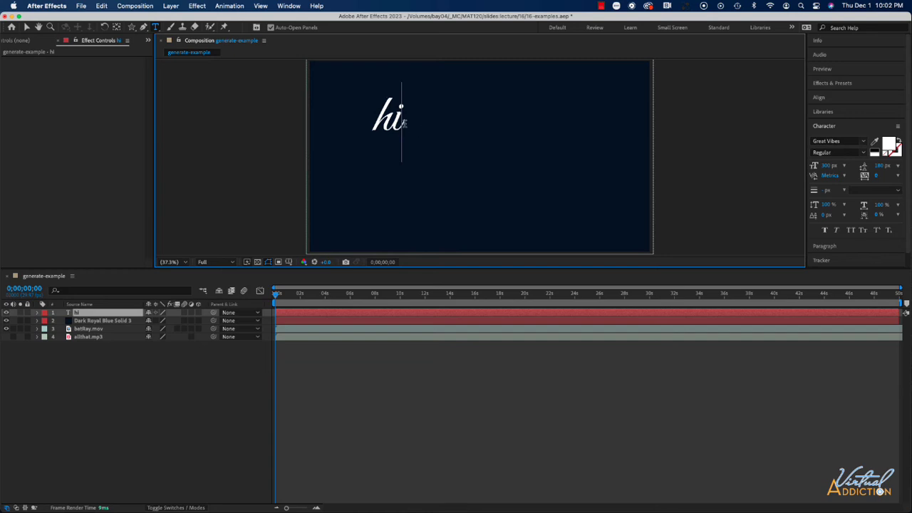
Select the "hi" text and set its font size to 500 px
double_click(397, 120)
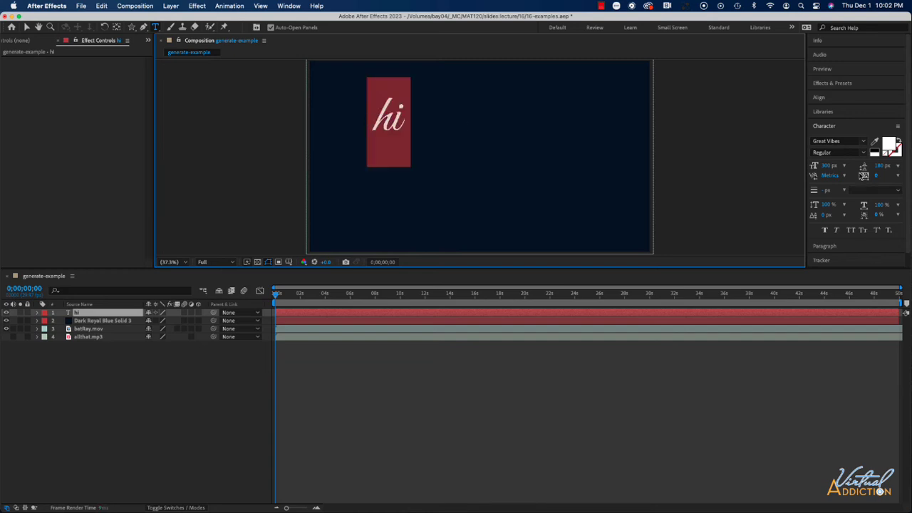
left_click(829, 166)
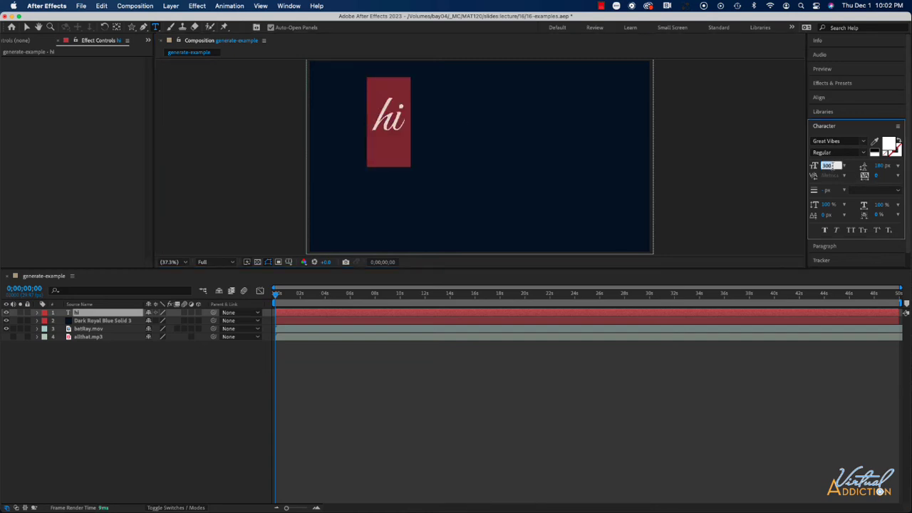
type("400")
key("Return")
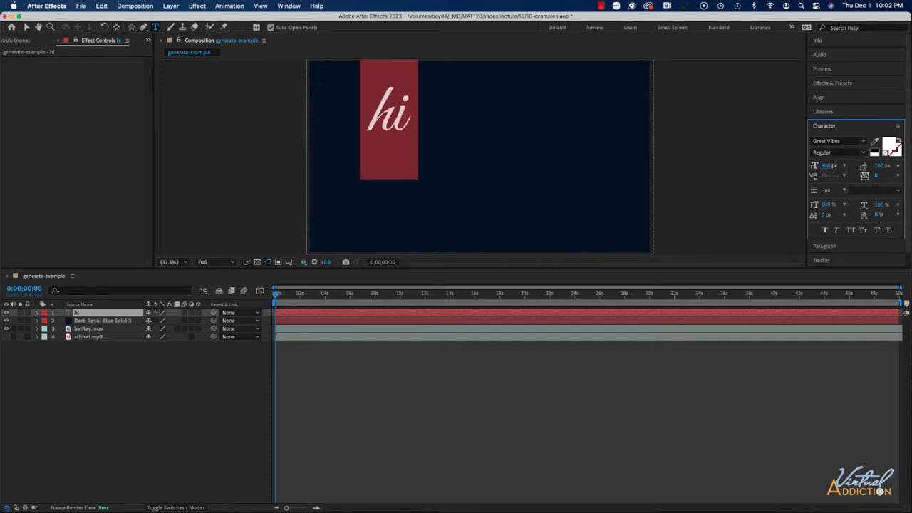
left_click(826, 166)
type("500")
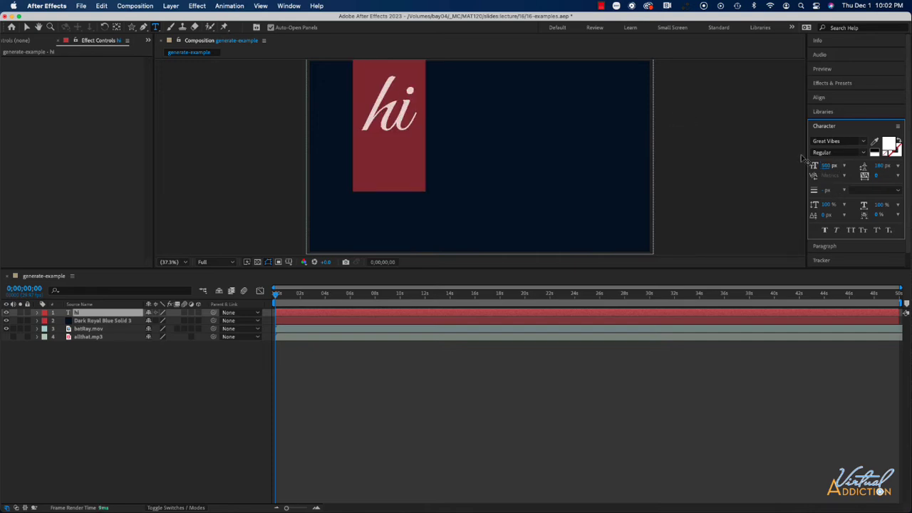
key("Return")
Center the text layer horizontally and vertically in the composition
left_click(826, 97)
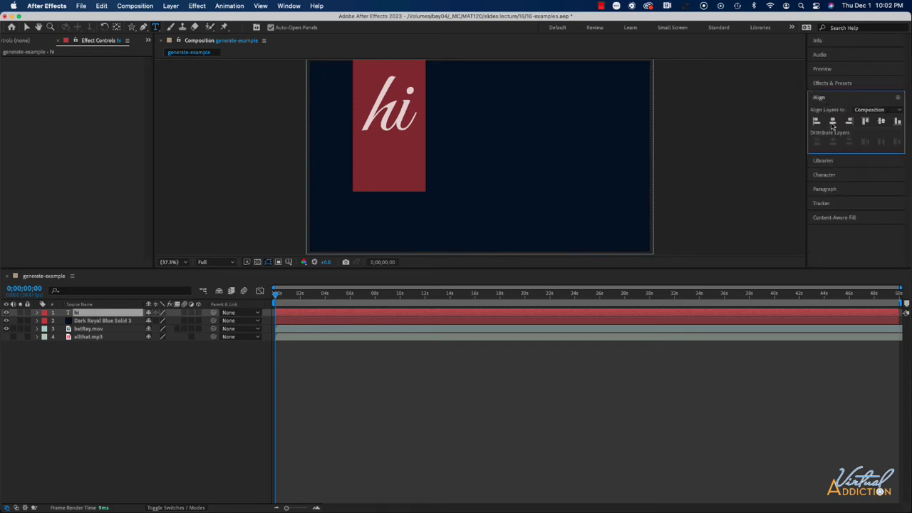
left_click(867, 122)
left_click(882, 121)
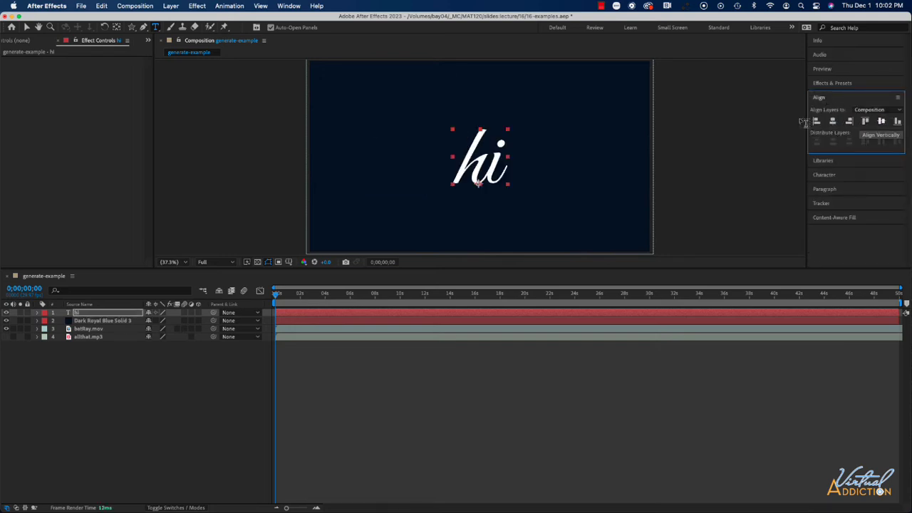
left_click(831, 176)
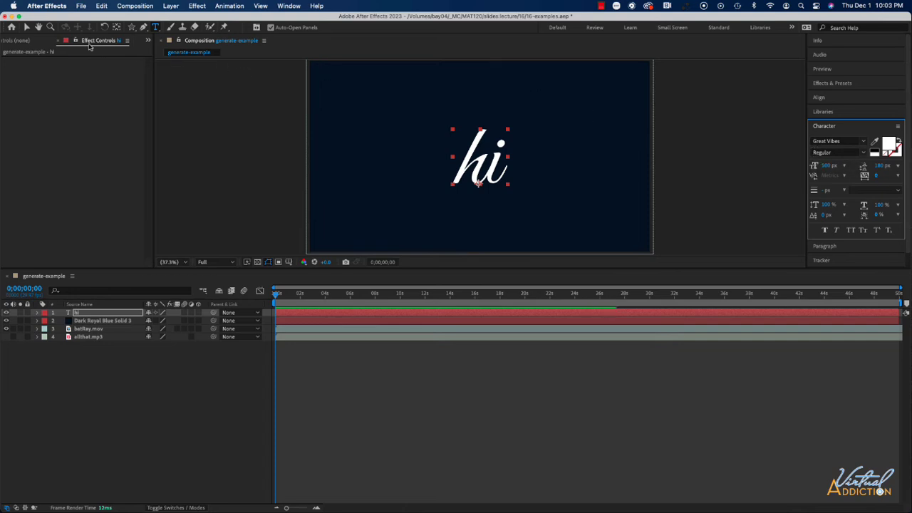
Apply the Stroke effect from the Generate effects to the "hi" text layer
left_click(27, 27)
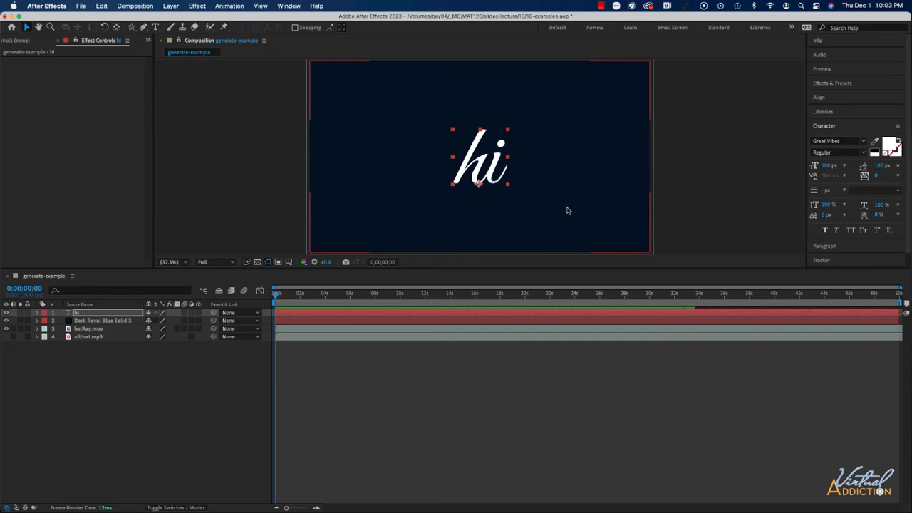
left_click(630, 206)
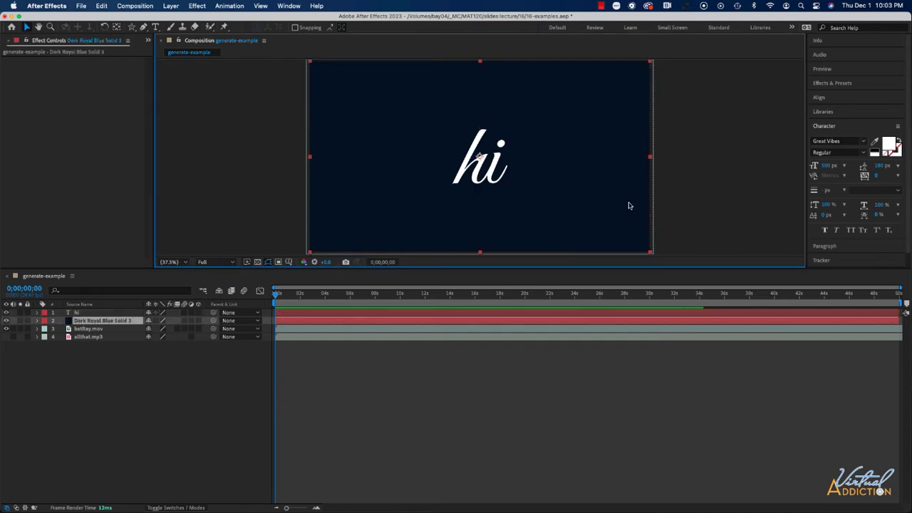
left_click(825, 84)
scroll(858, 192, "down", 3)
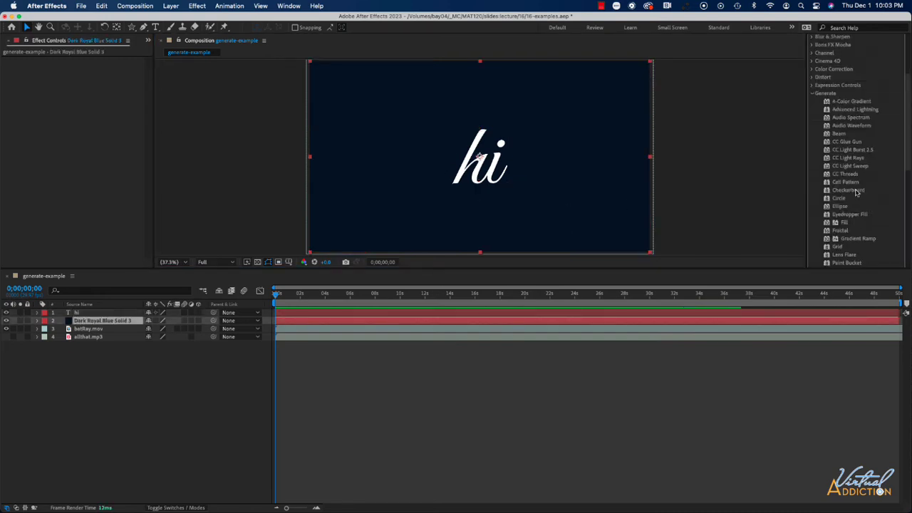
scroll(858, 191, "down", 5)
scroll(856, 200, "up", 2)
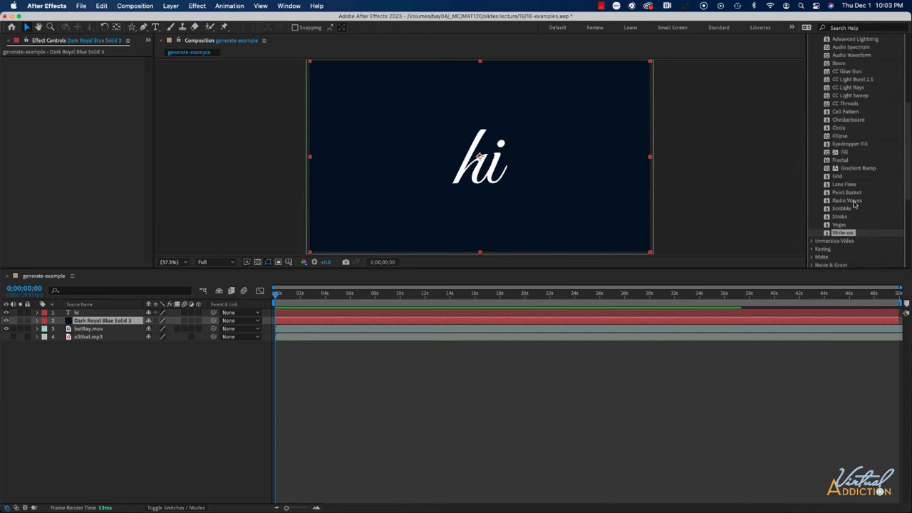
scroll(855, 205, "up", 1)
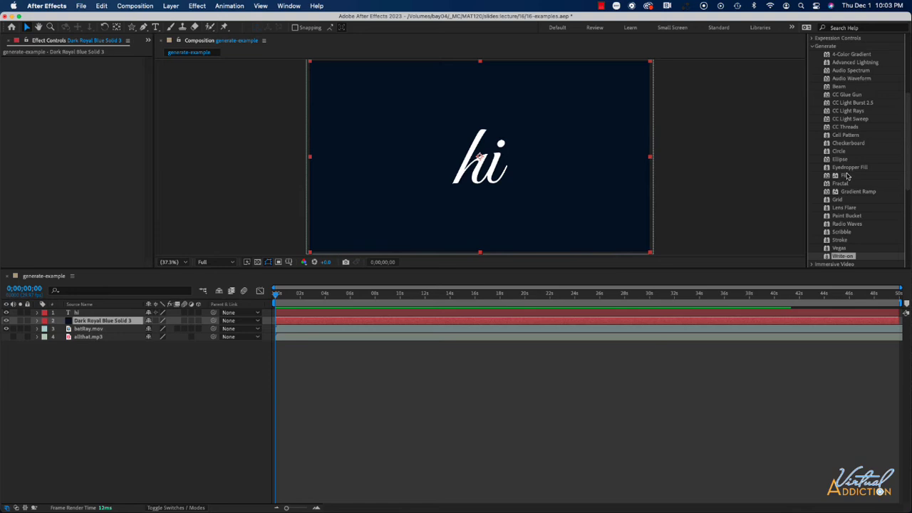
scroll(847, 177, "down", 1)
left_click(842, 217)
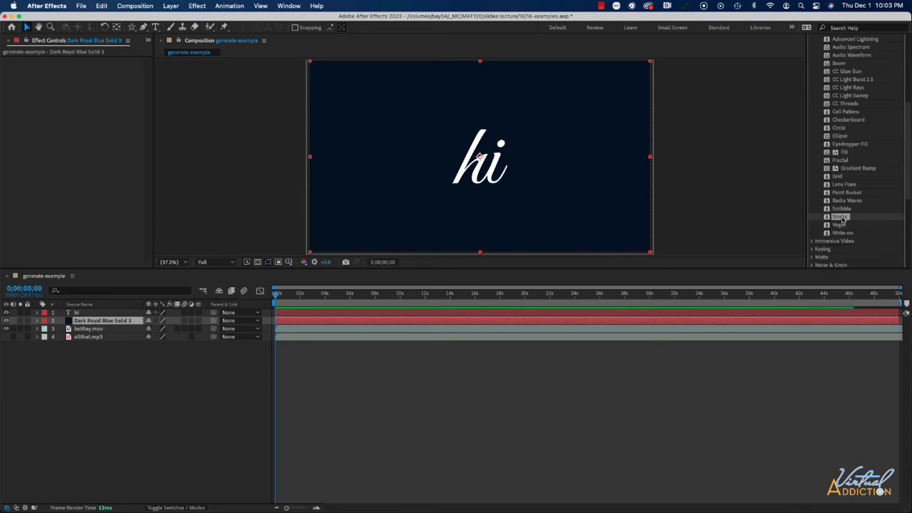
left_click(100, 313)
key("g")
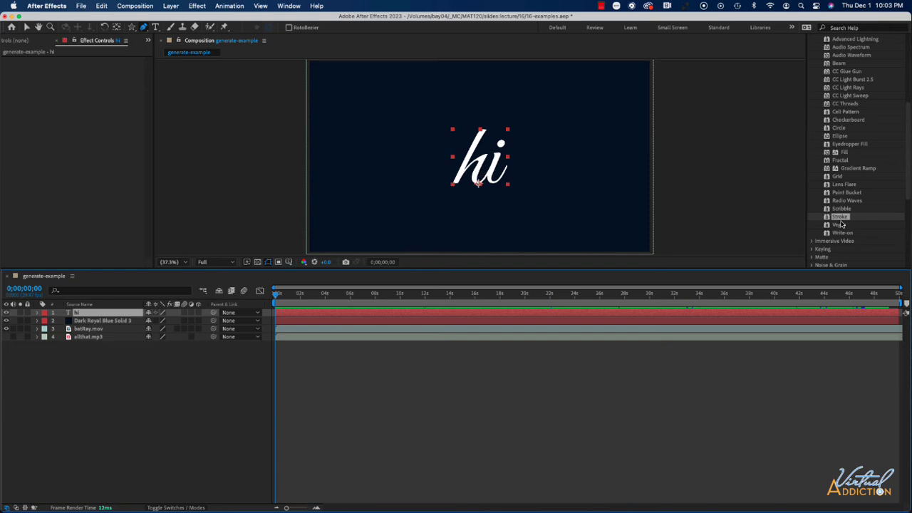
mouse_move(842, 217)
left_mouse_down()
mouse_move(187, 312)
mouse_move(76, 313)
left_mouse_up()
Trace the letters of "hi" with a Pen tool mask path and reveal the layer's mask
key("v")
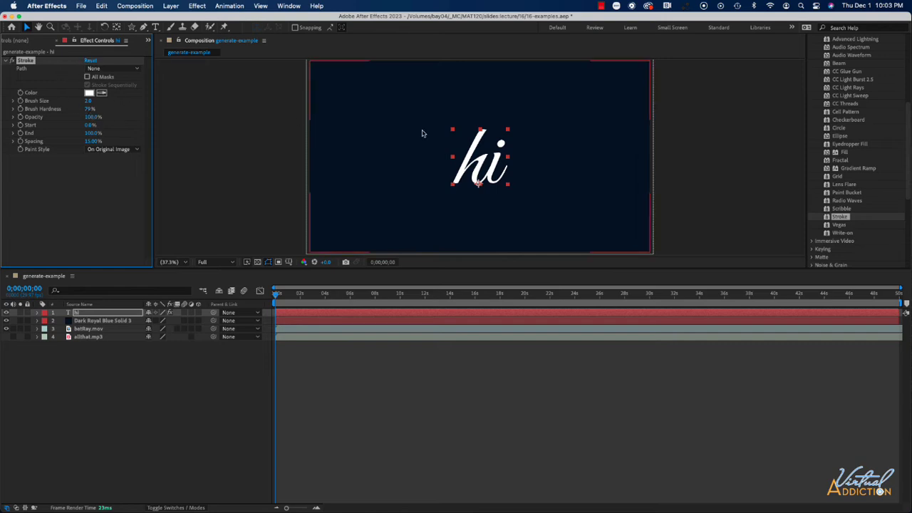
left_click(143, 28)
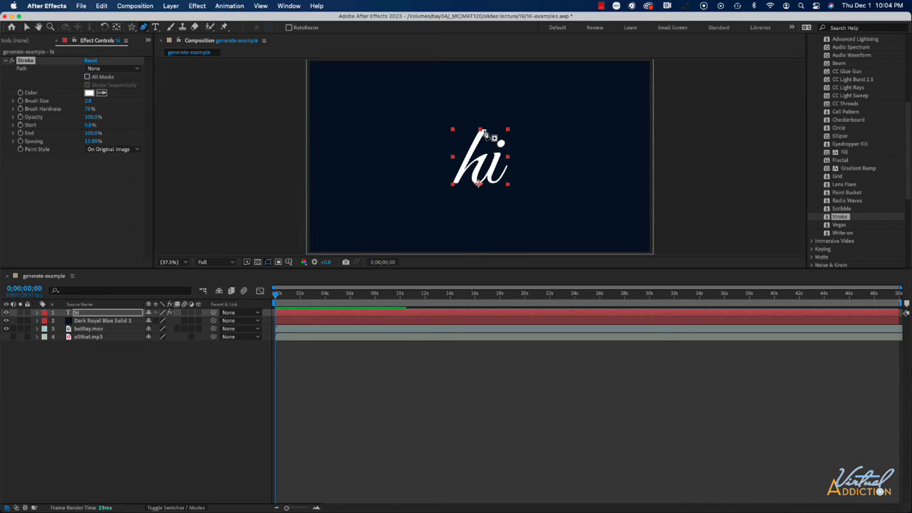
left_click(483, 131)
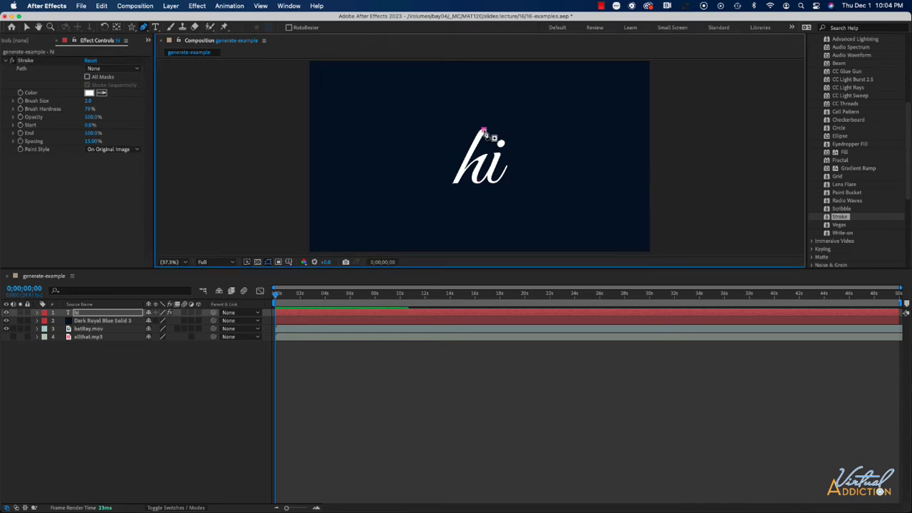
left_click(456, 181)
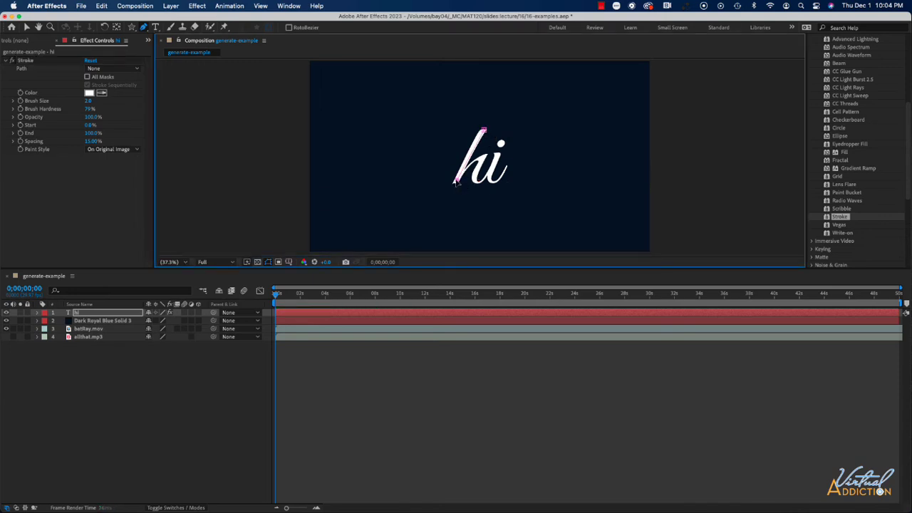
mouse_move(456, 182)
left_mouse_down()
mouse_move(448, 203)
mouse_move(458, 191)
left_mouse_up()
key("super+z")
left_click(470, 152)
left_click(456, 183)
left_click(485, 162)
left_click_drag(482, 159, 487, 158)
left_click(475, 180)
left_click(476, 183)
left_click(483, 188)
left_click_drag(506, 166, 513, 161)
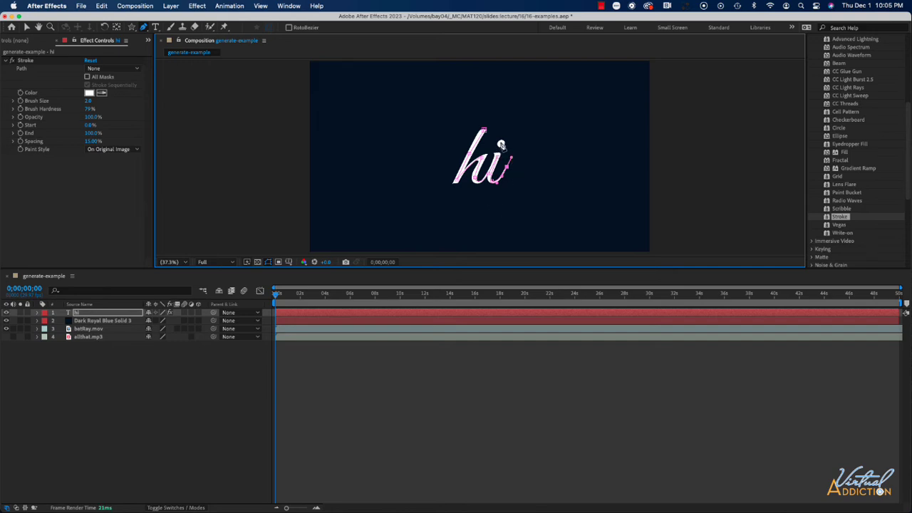
left_click(504, 145)
left_click_drag(504, 144, 501, 146)
left_click(37, 314)
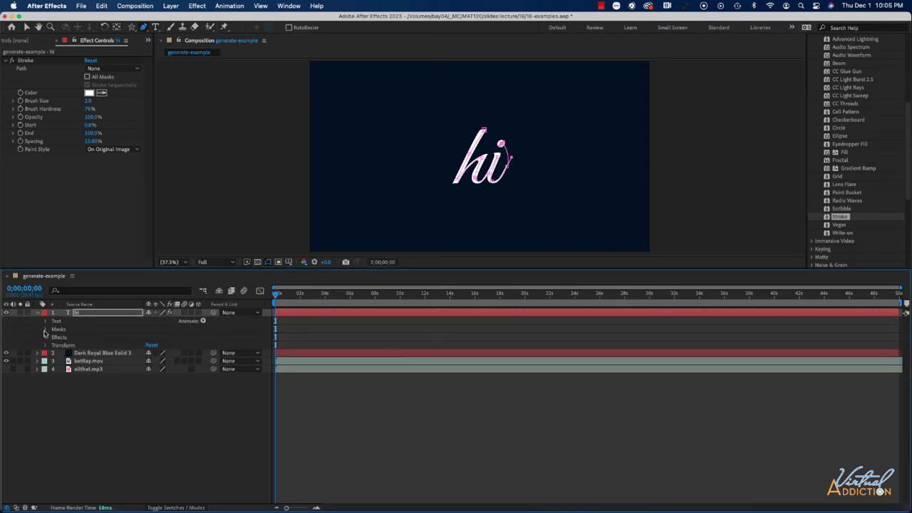
left_click(45, 330)
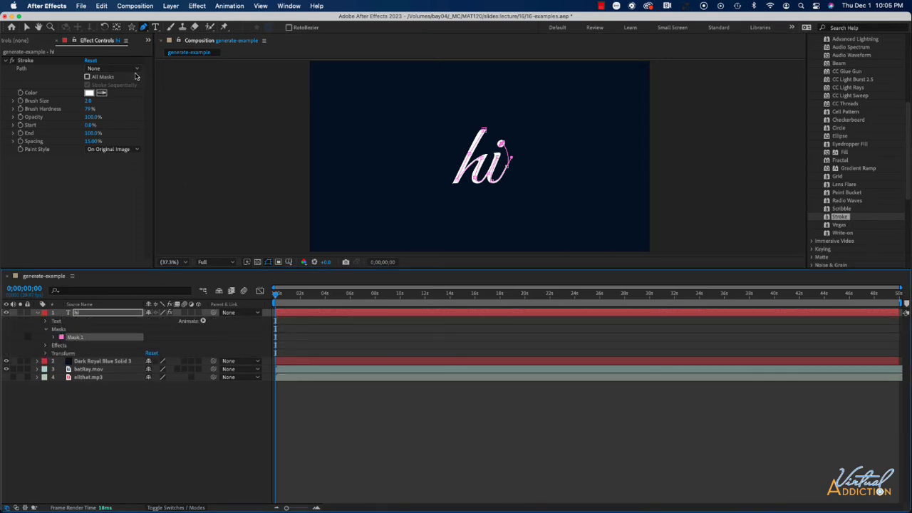
Set the Stroke effect's path to Mask 1, its paint style to Reveal Original Image, and brush size to about 39
left_click(110, 69)
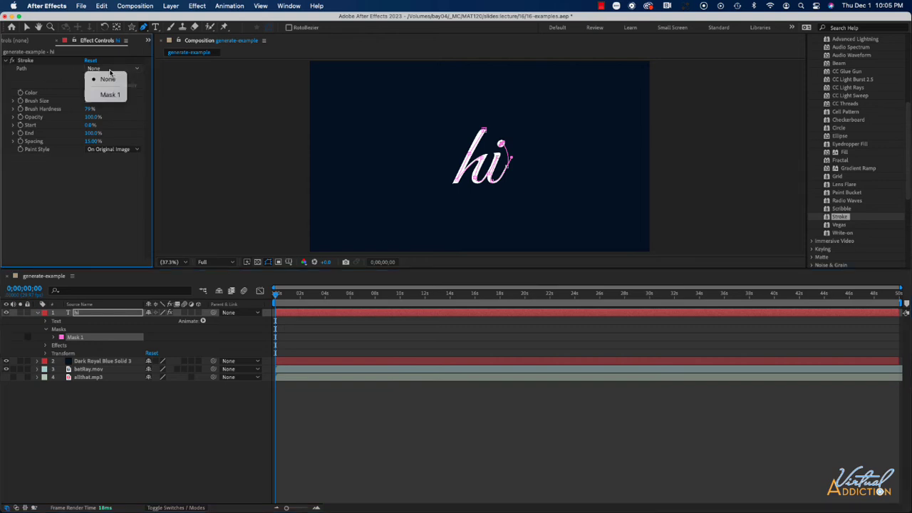
left_click(111, 95)
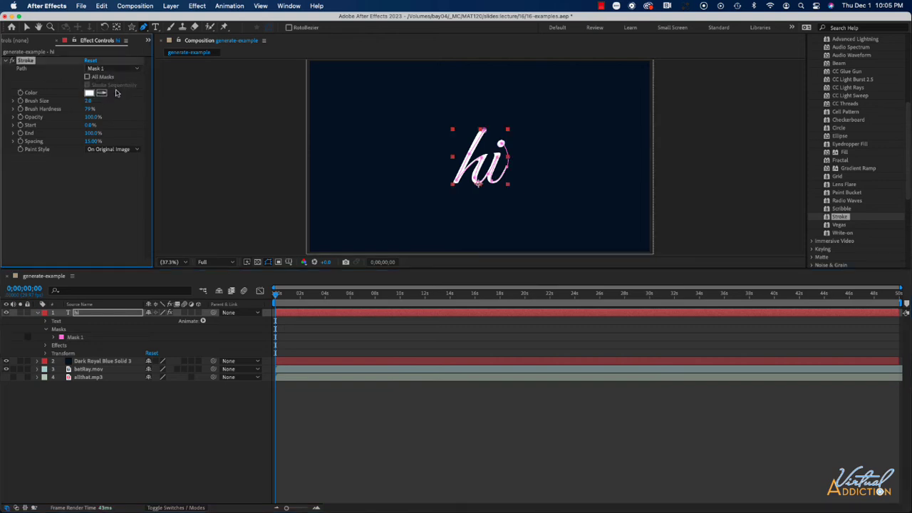
left_click(110, 150)
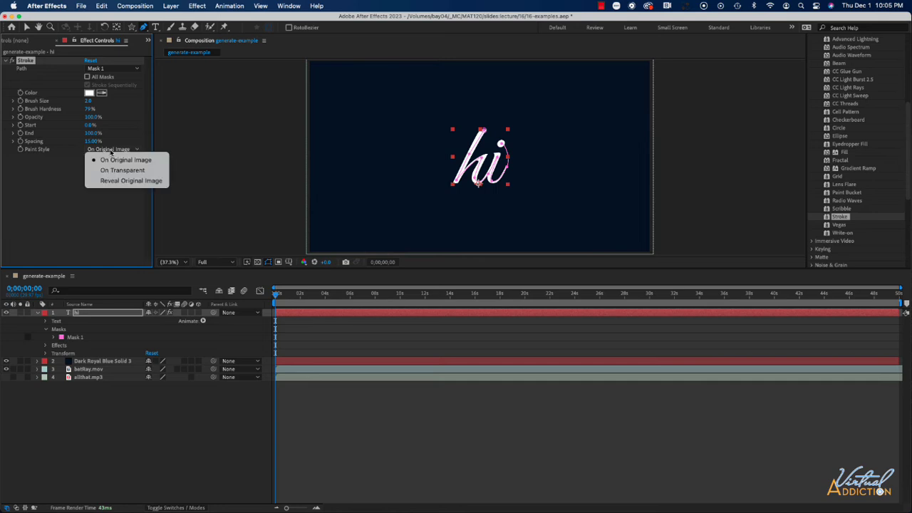
left_click(130, 181)
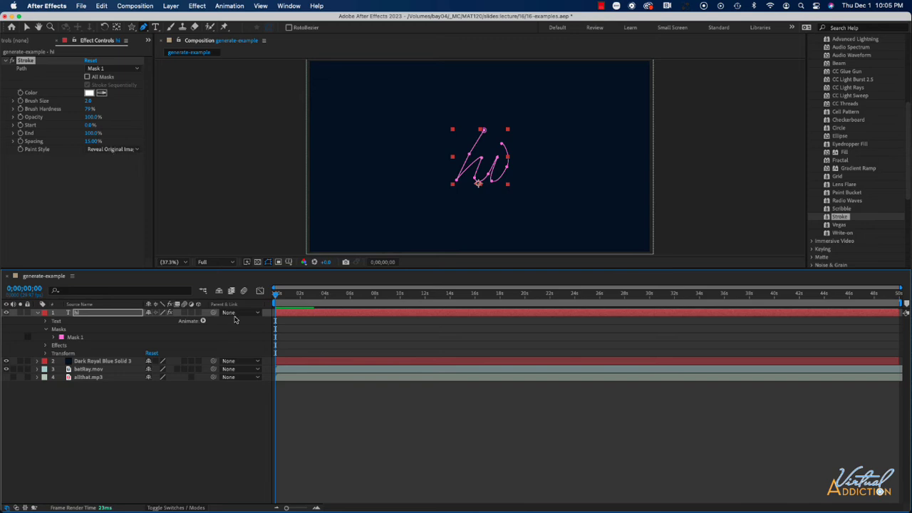
left_click_drag(87, 104, 271, 106)
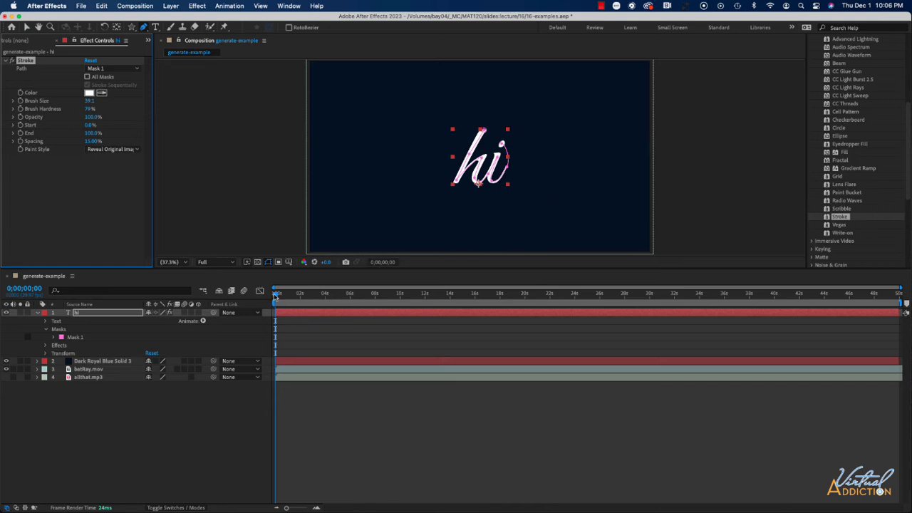
At the start of the composition, add a keyframe for the Stroke's End at 0%
mouse_move(275, 295)
left_mouse_down()
mouse_move(364, 295)
mouse_move(276, 295)
left_mouse_up()
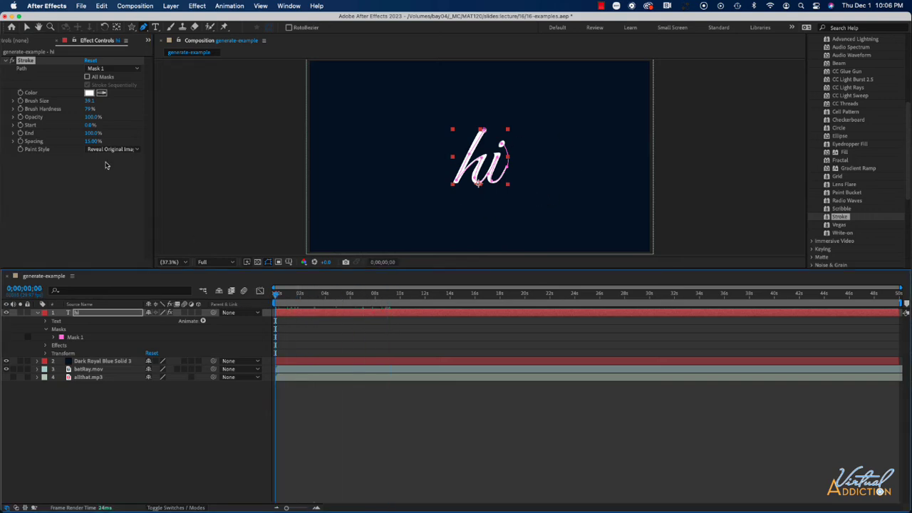
left_click(20, 134)
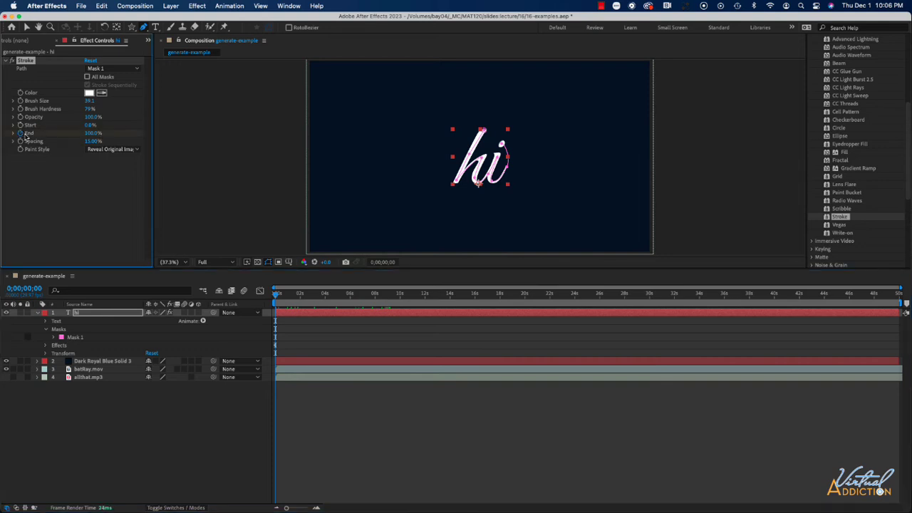
left_click(93, 133)
type("0")
key("Return")
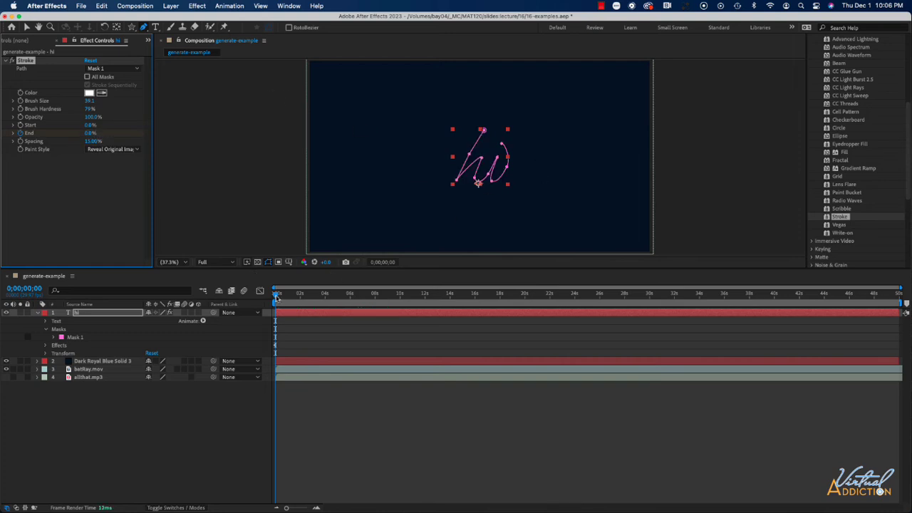
At about 1 second 29 frames, set the Stroke's End to 100% to complete the write-on keyframes
left_click_drag(278, 295, 299, 298)
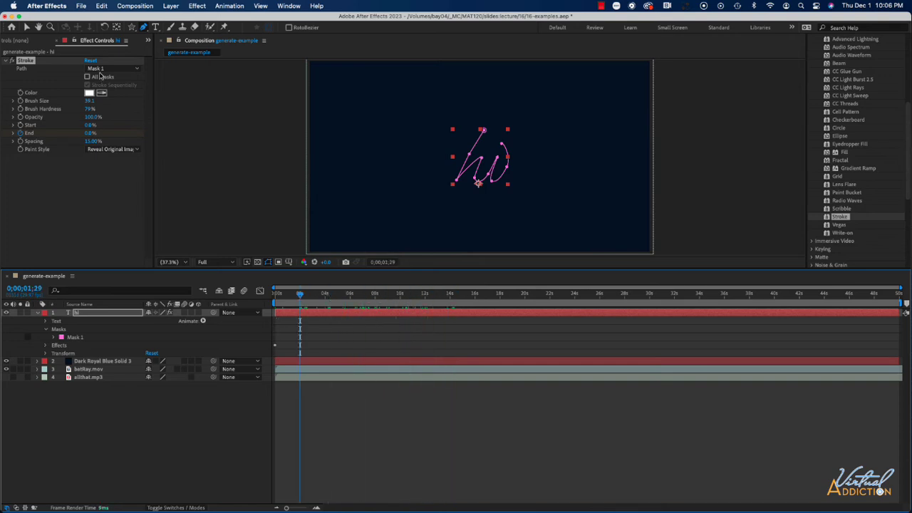
left_click_drag(91, 134, 218, 136)
left_click(90, 134)
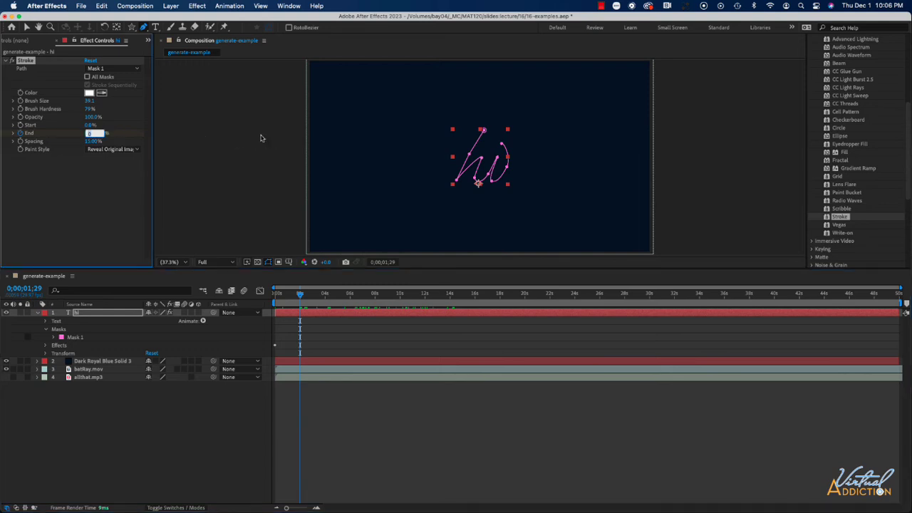
type("100")
key("Return")
Preview the Stroke write-on animation from the beginning of the timeline
left_click_drag(300, 296, 260, 298)
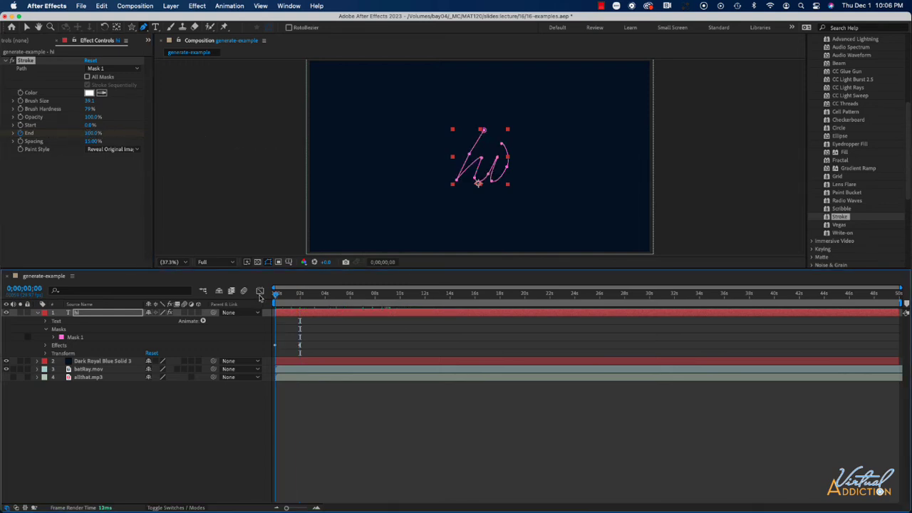
left_click(221, 409)
key("space")
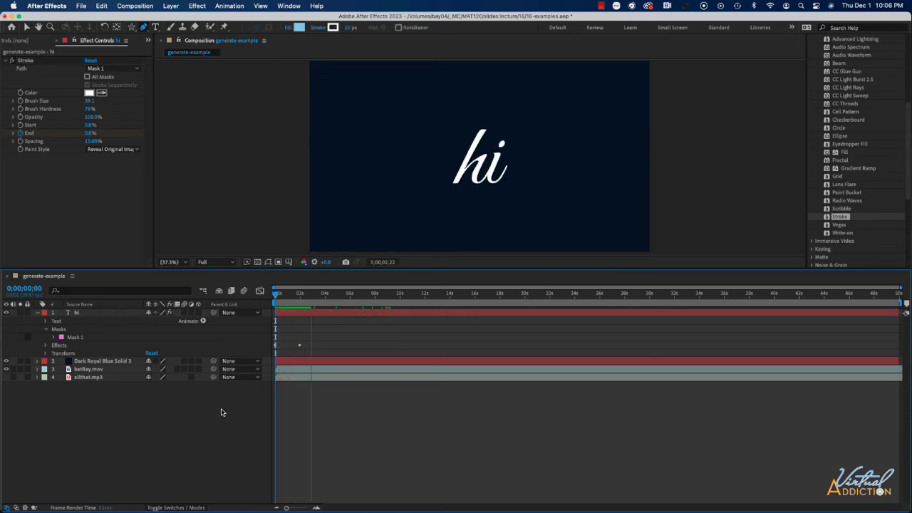
left_click(321, 296)
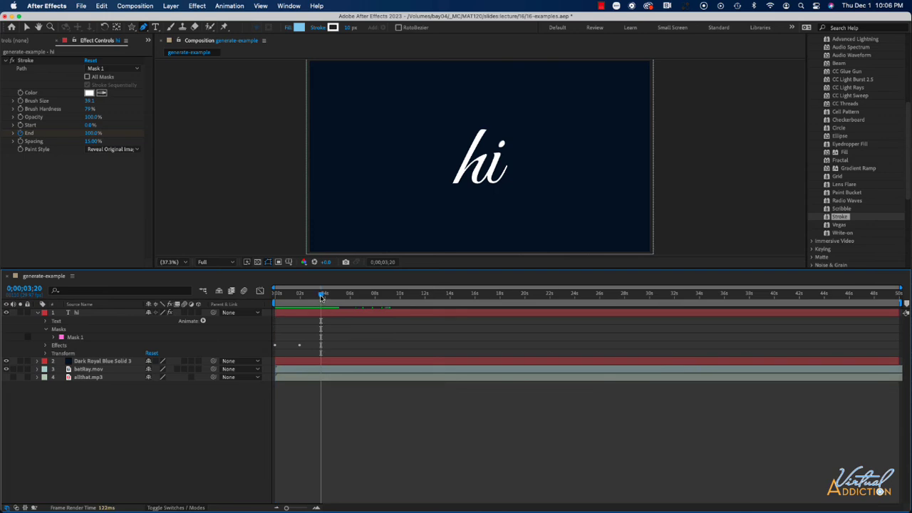
left_click_drag(320, 296, 275, 296)
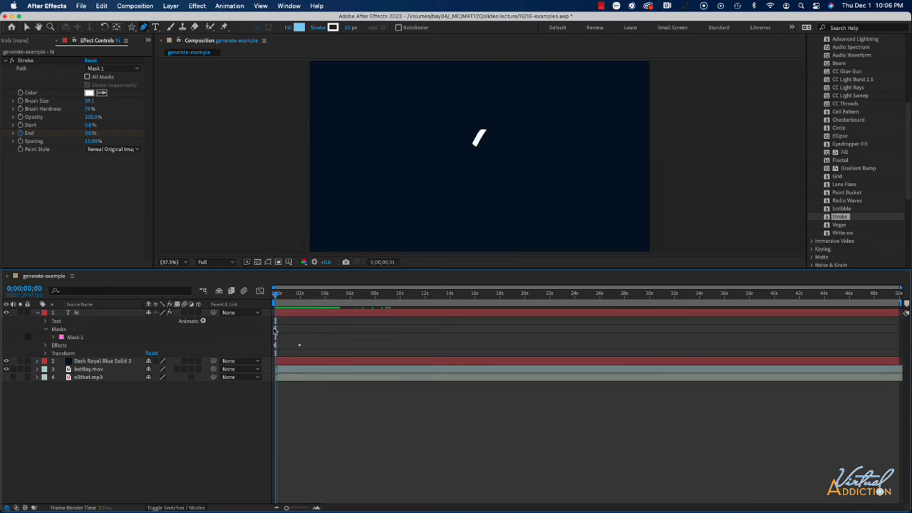
key("space")
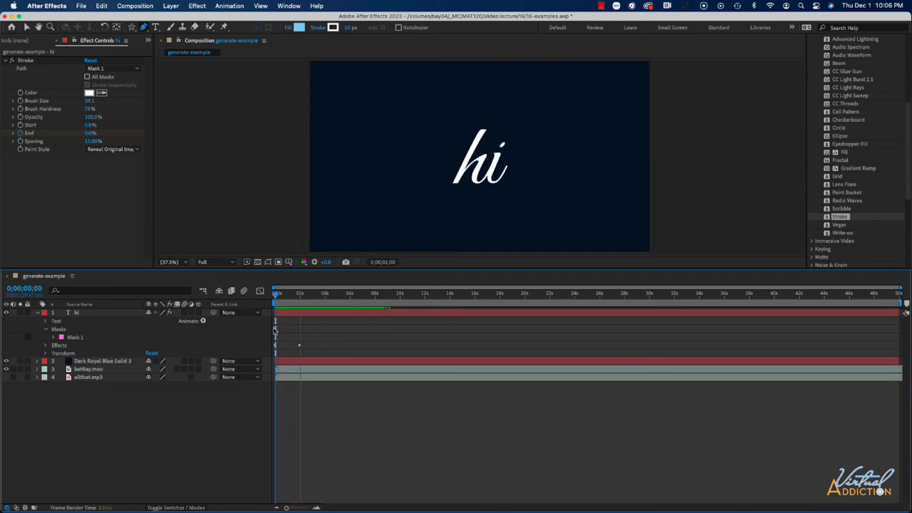
key("space")
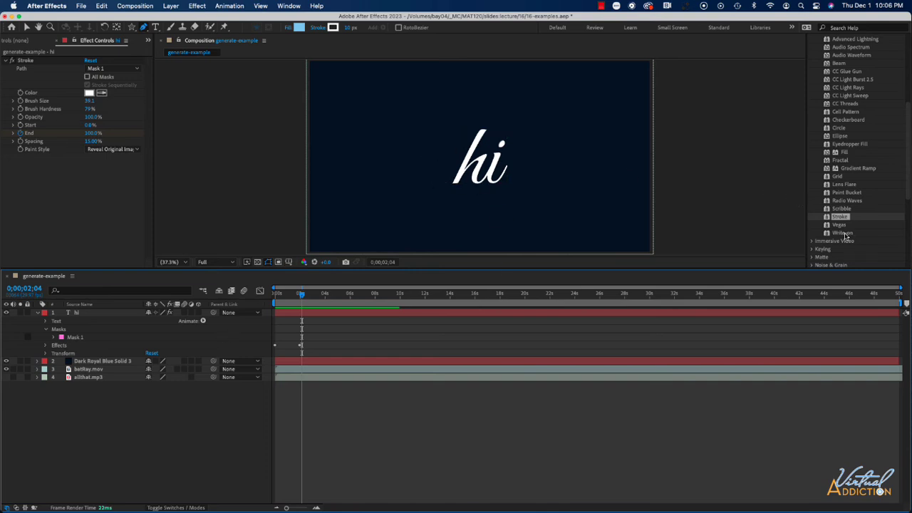
Collapse the Stroke effect and apply the Write-on effect to the hi text layer
left_click(12, 62)
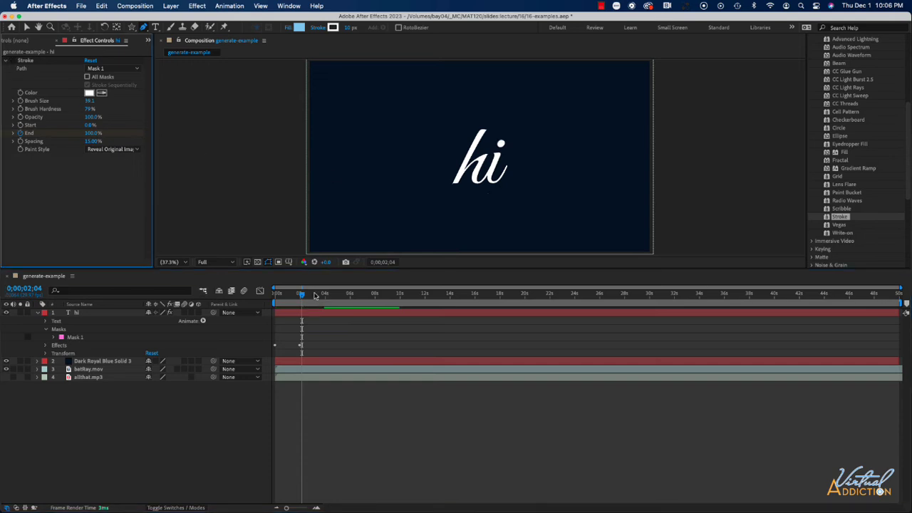
left_click_drag(301, 294, 265, 294)
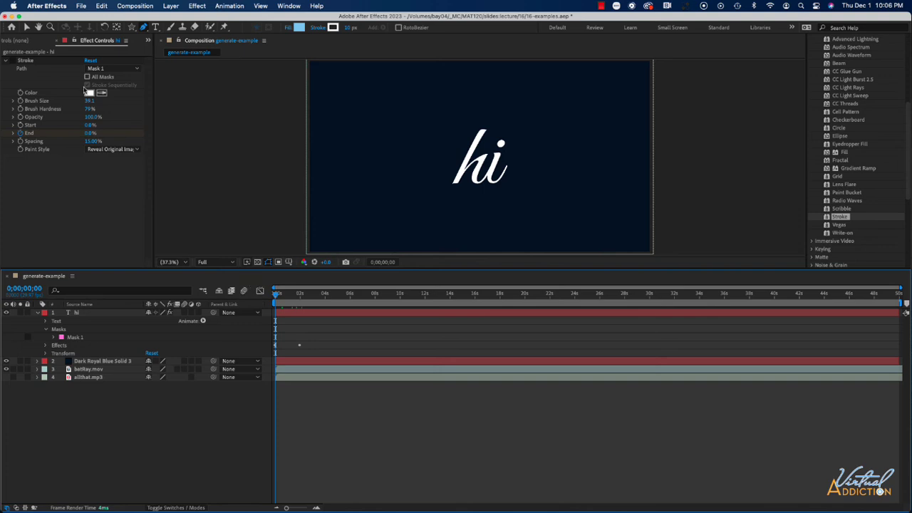
left_click(6, 61)
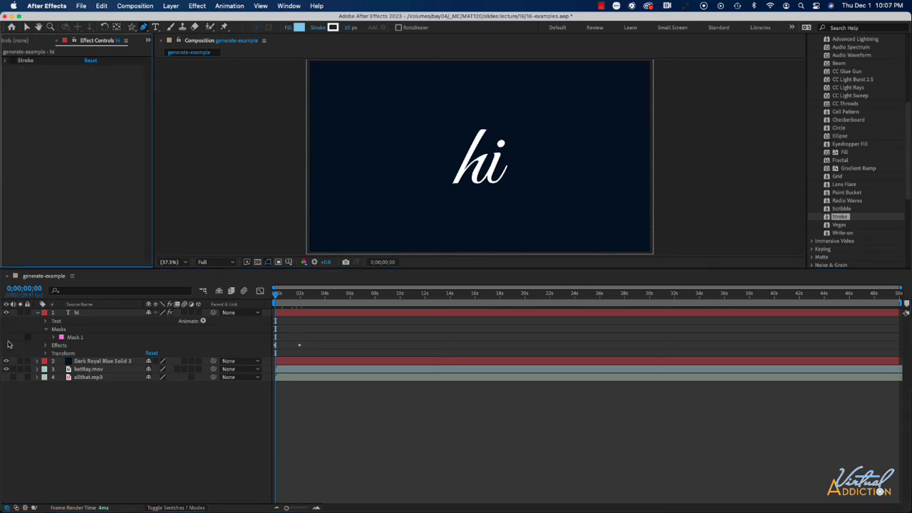
left_click(80, 314)
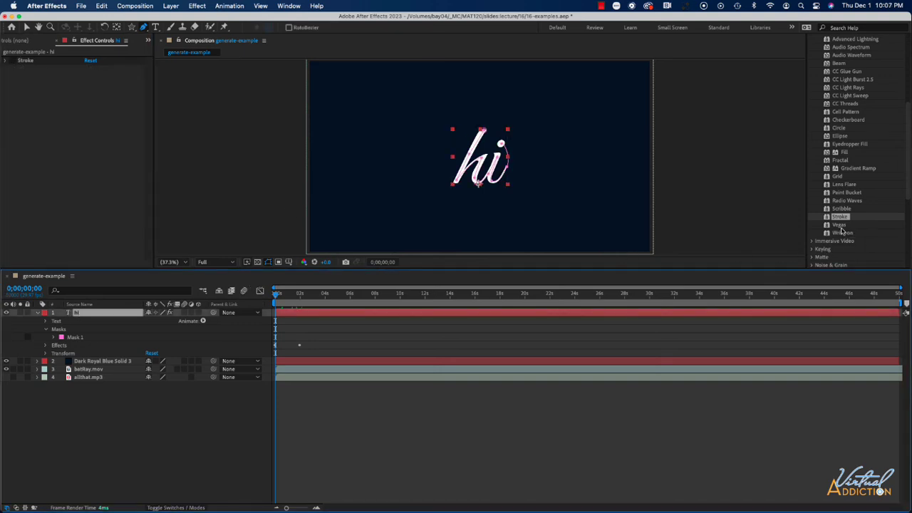
mouse_move(841, 233)
left_mouse_down()
mouse_move(145, 335)
mouse_move(76, 314)
left_mouse_up()
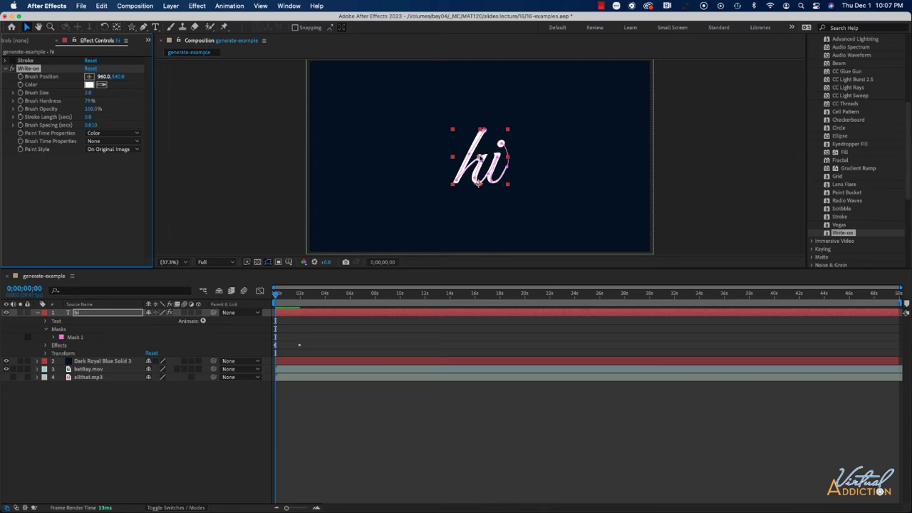
Keyframe the Write-on brush position at the top of the h, then move it down the letter a few frames later
left_click_drag(479, 183, 483, 132)
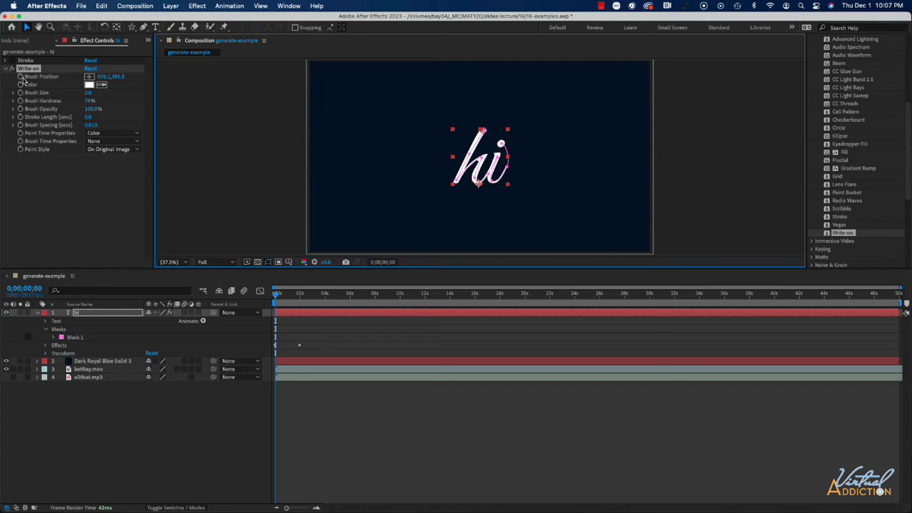
left_click(21, 76)
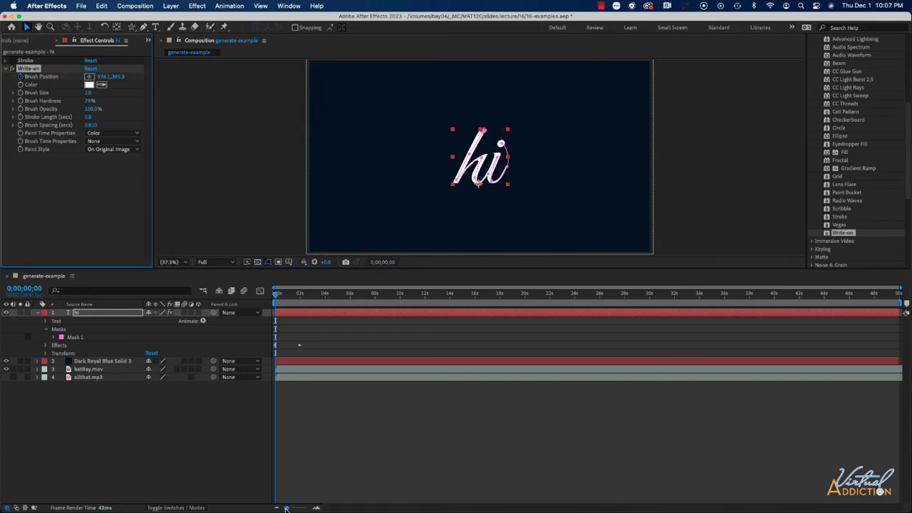
left_click_drag(286, 508, 307, 509)
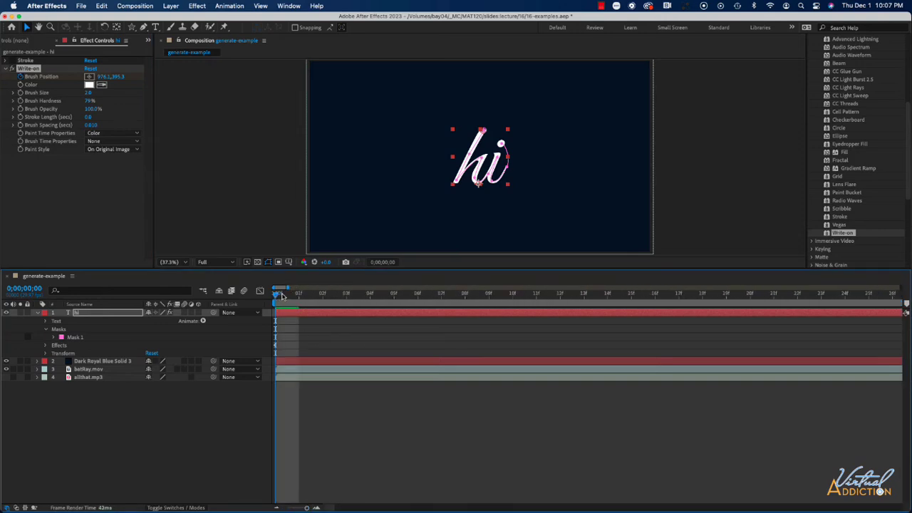
mouse_move(290, 295)
left_mouse_down()
mouse_move(275, 297)
mouse_move(298, 297)
left_mouse_up()
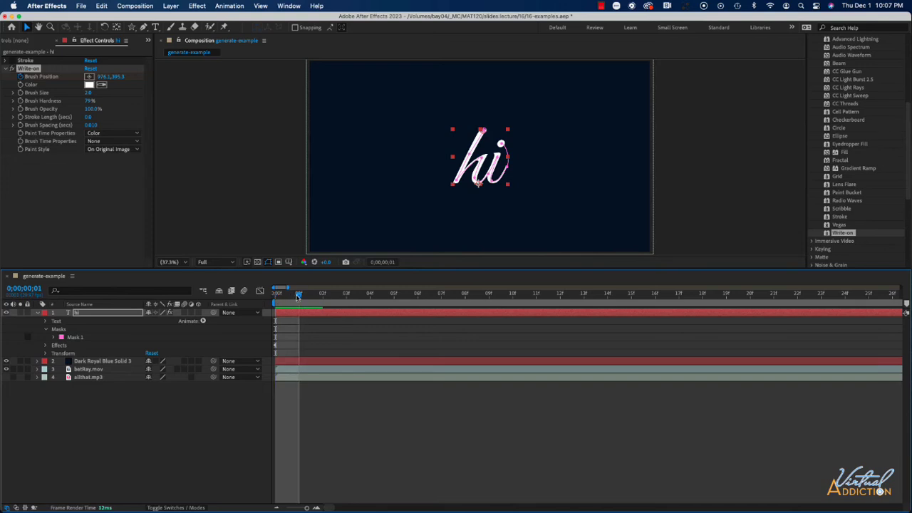
left_click_drag(483, 134, 471, 153)
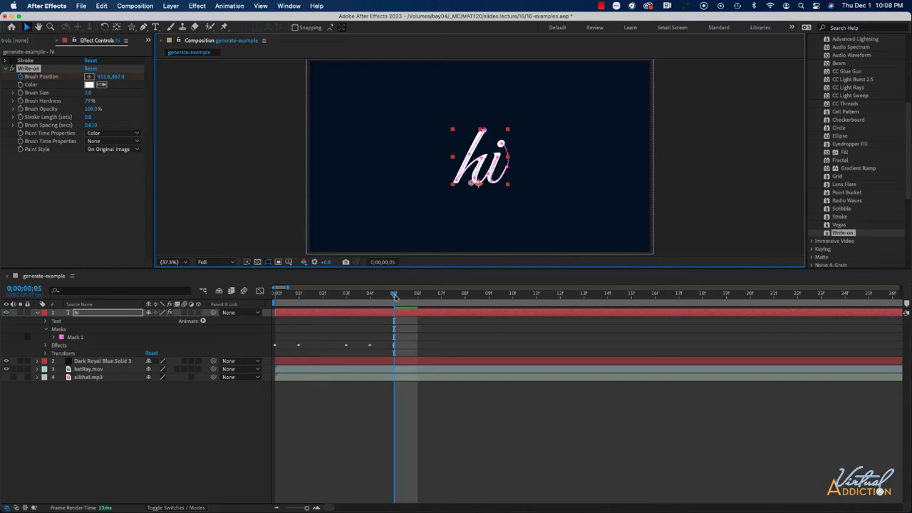
Continue keyframing the brush position frame by frame to trace the rest of the hi letters
left_click_drag(395, 295, 418, 295)
mouse_move(472, 183)
left_mouse_down()
mouse_move(499, 157)
mouse_move(493, 184)
left_mouse_up()
left_click(395, 294)
left_click(419, 294)
left_click(442, 295)
left_click(465, 294)
left_click(489, 295)
left_click(512, 294)
mouse_move(492, 181)
left_mouse_down()
mouse_move(507, 169)
mouse_move(502, 145)
left_mouse_up()
left_click(561, 292)
left_click(586, 292)
left_click(607, 292)
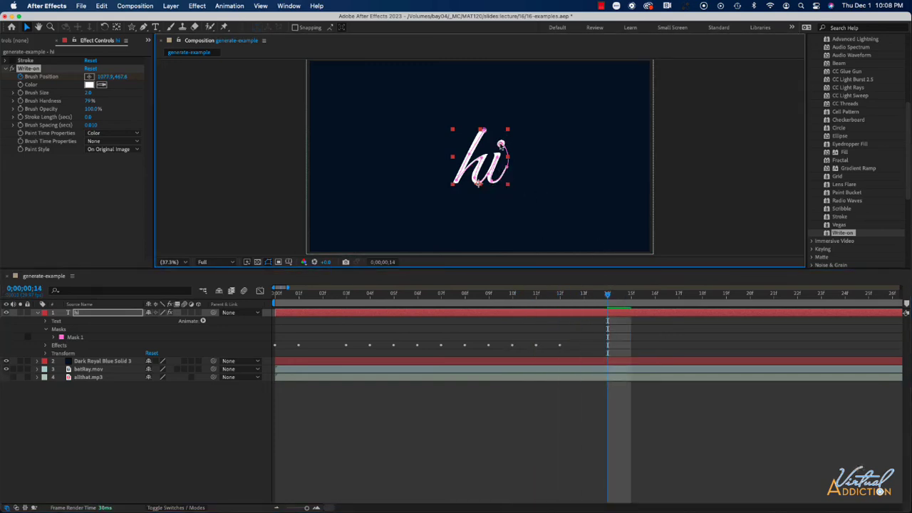
Set the Write-on paint style to Reveal Original Image and preview the animation from the start
left_click(108, 150)
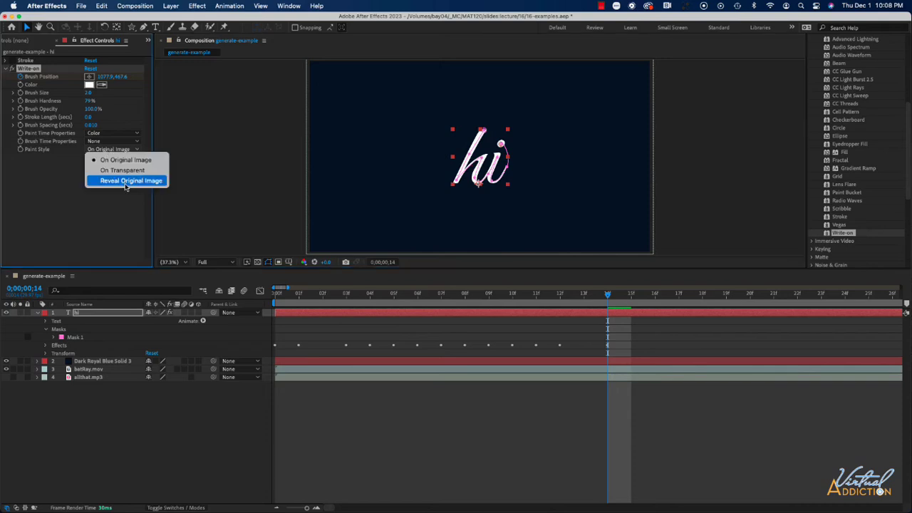
left_click(125, 181)
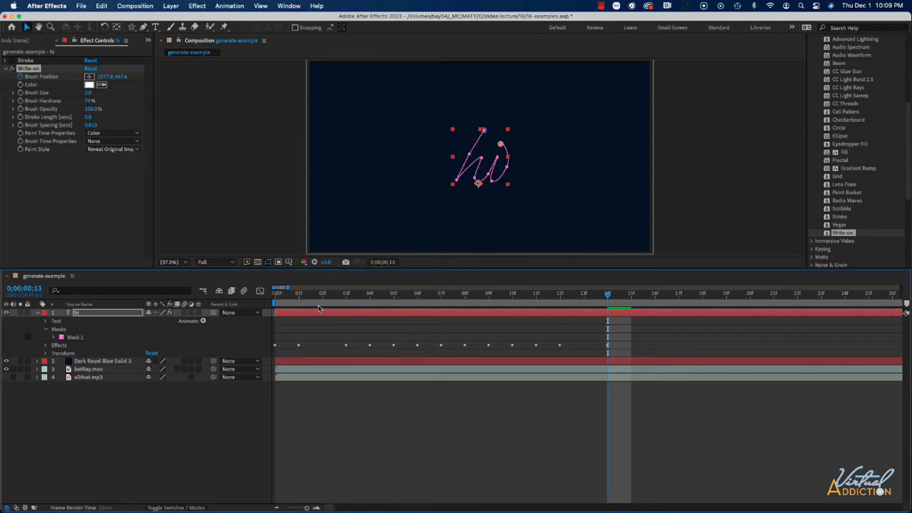
key("Home")
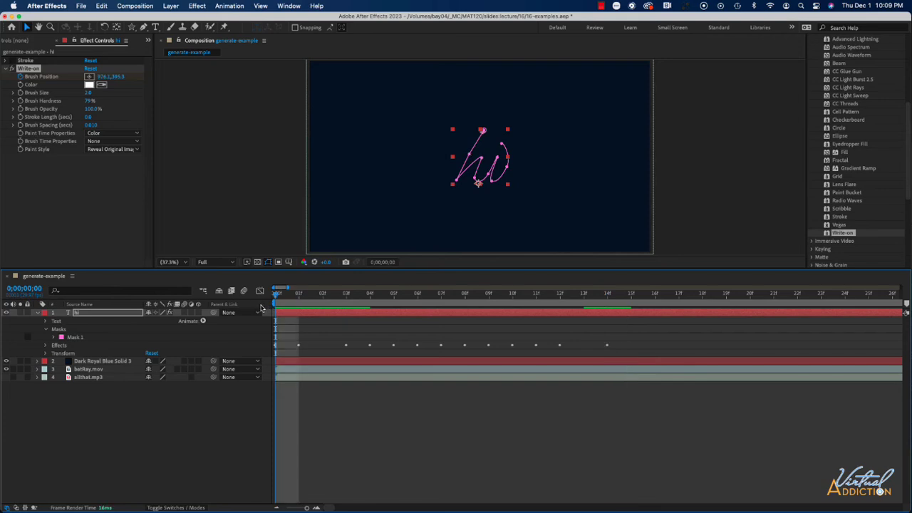
left_click(205, 419)
key("space")
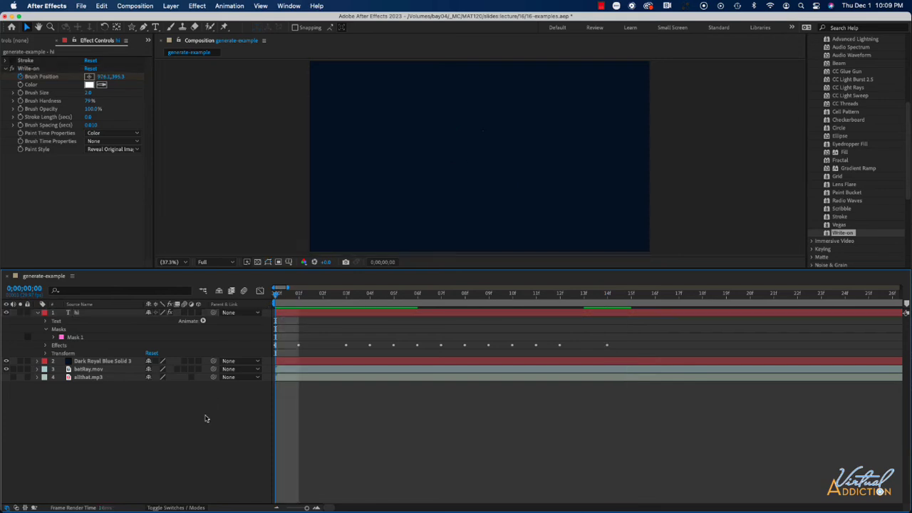
key("space")
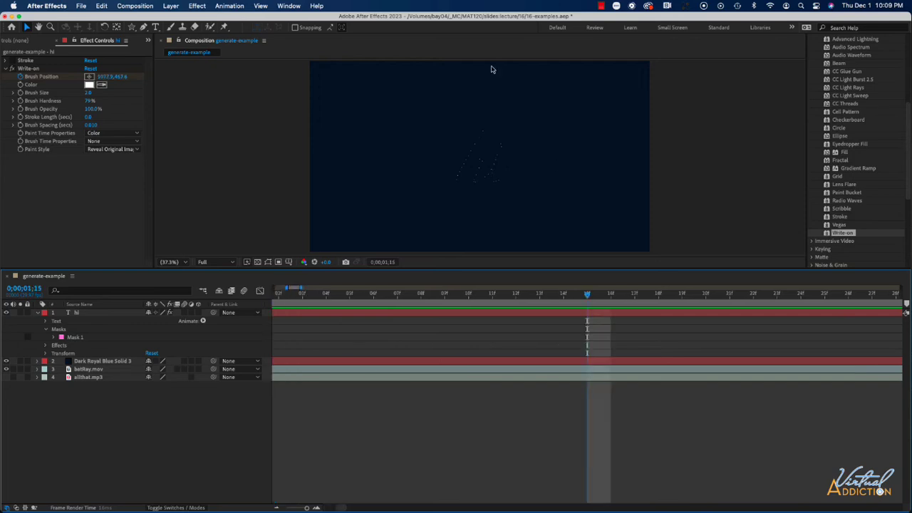
Increase the Write-on brush size to about 77 and preview the animation from the start
left_click_drag(89, 93, 329, 107)
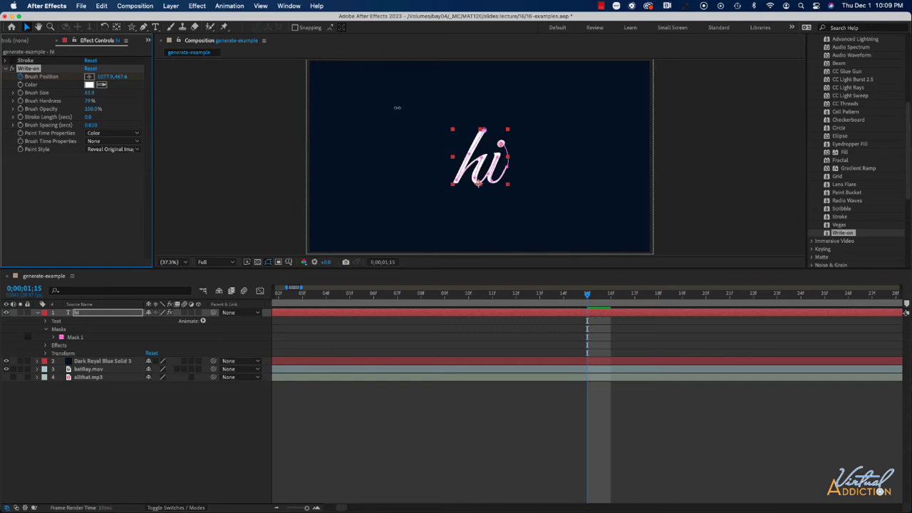
mouse_move(397, 108)
left_mouse_down()
mouse_move(486, 108)
mouse_move(464, 116)
left_mouse_up()
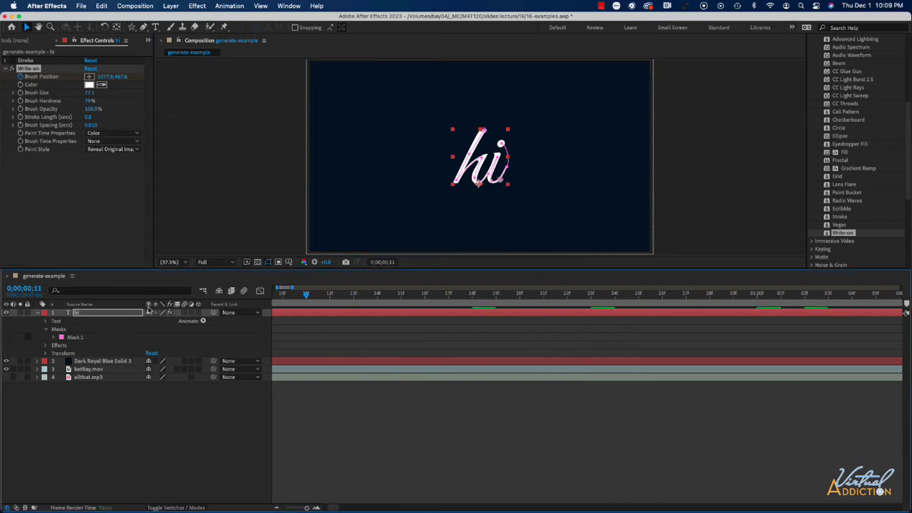
key("Home")
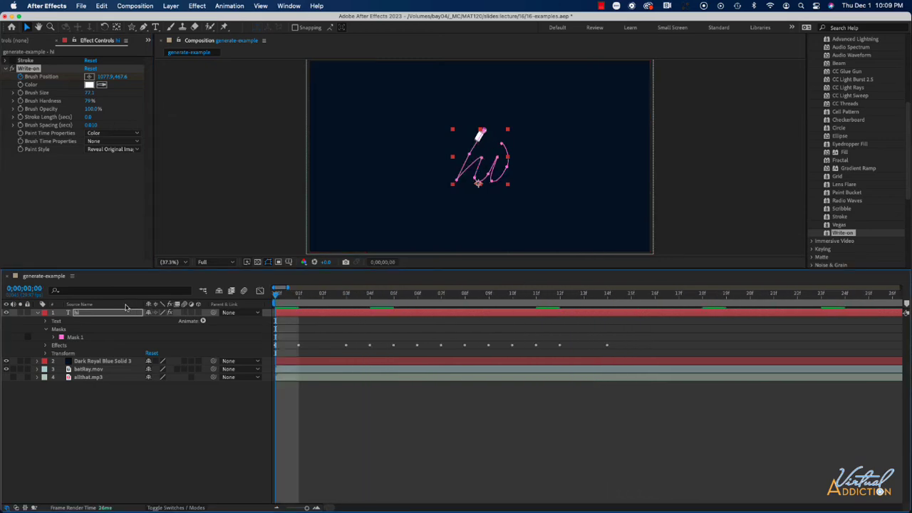
left_click(169, 406)
key("space")
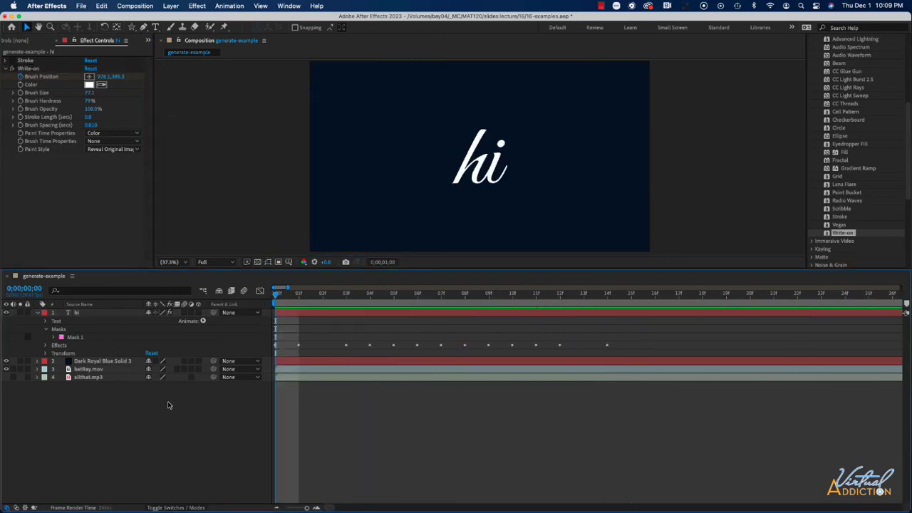
key("space")
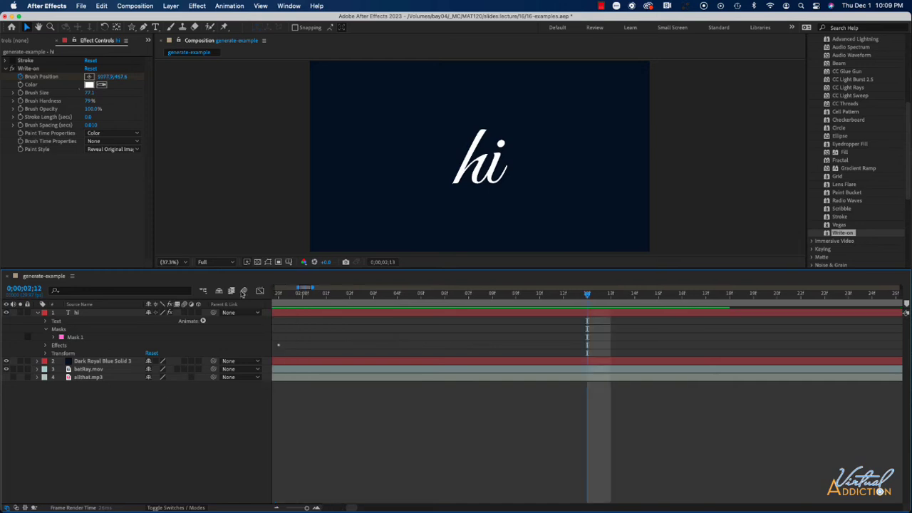
Scrub through the timeline from the first frame to review the Write-on reveal of the hi text
scroll(285, 354, "left", 10)
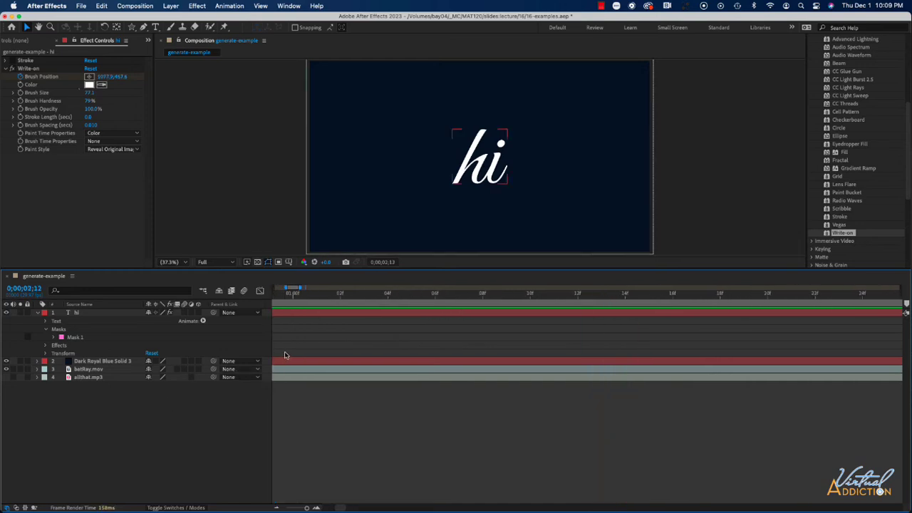
left_click(285, 294)
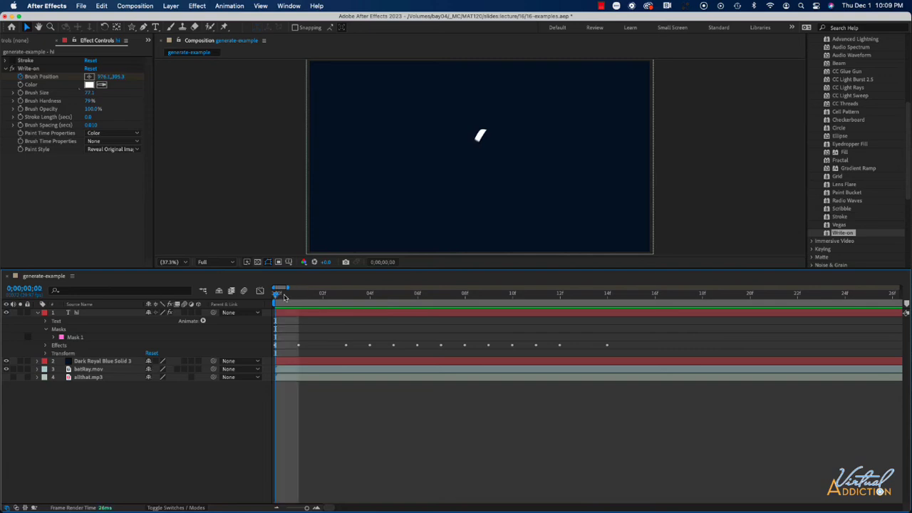
left_click_drag(276, 298, 638, 304)
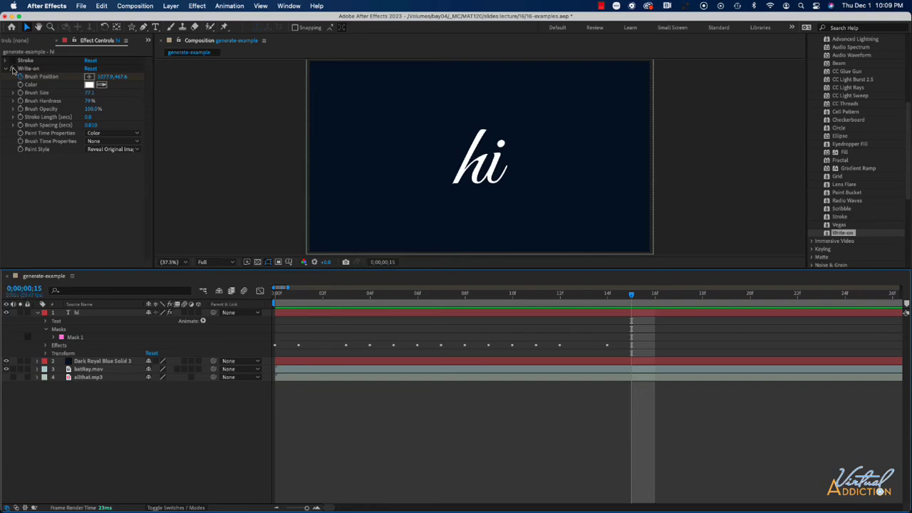
Turn off the Write-on effect, turn on the Stroke effect, and preview the animation from the start
left_click(11, 69)
left_click(11, 61)
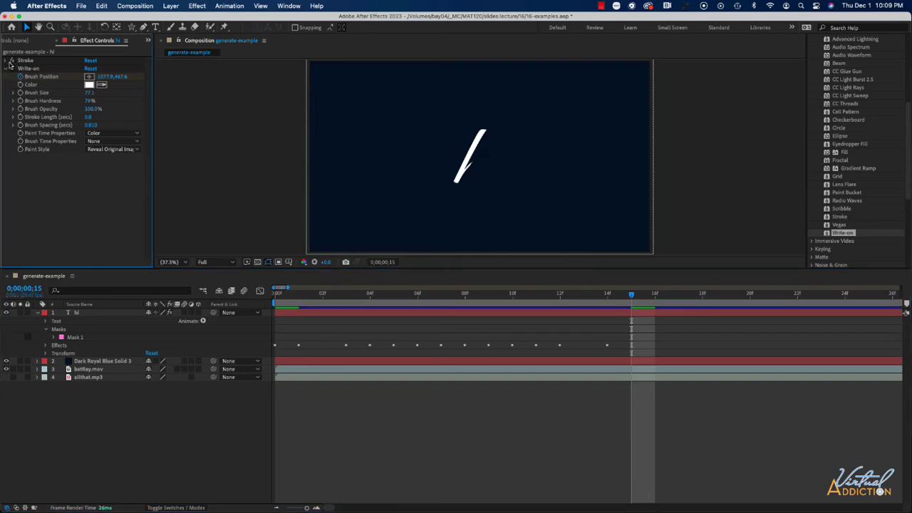
key("Home")
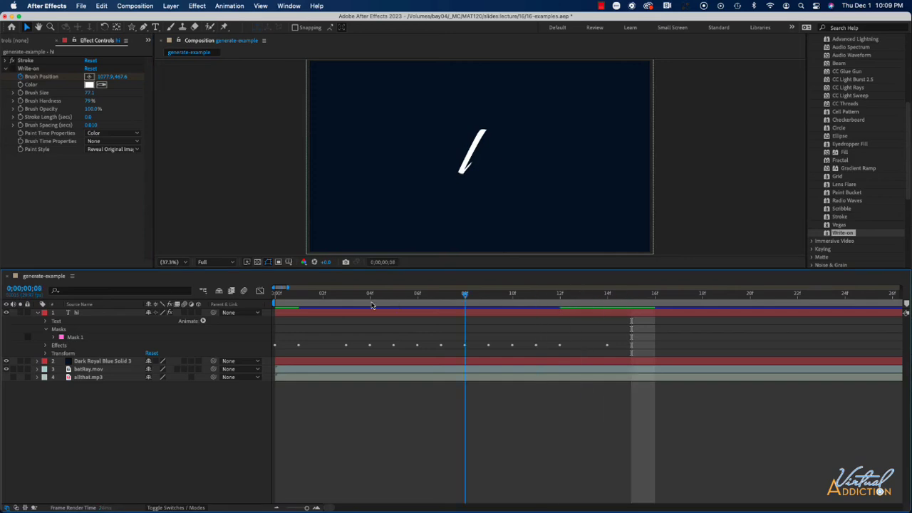
key("space")
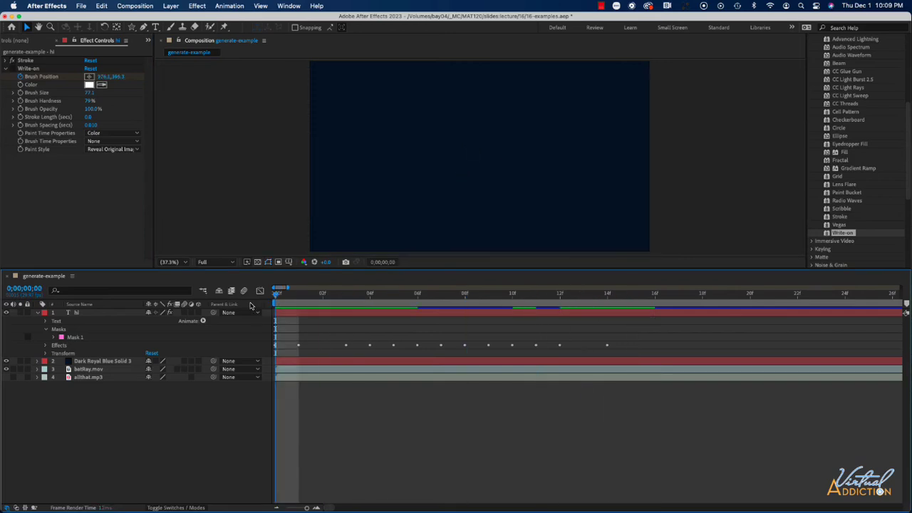
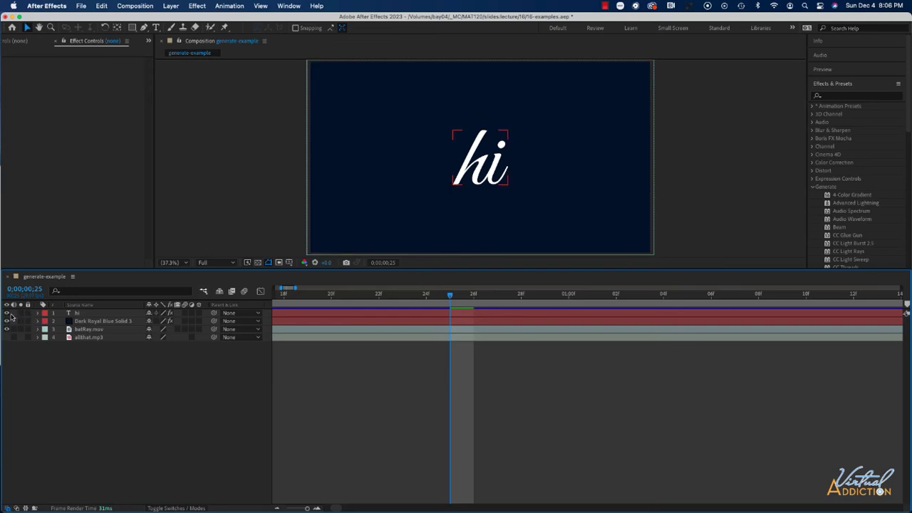
Hide the hi layer and create a new text layer reading bye
left_click(7, 313)
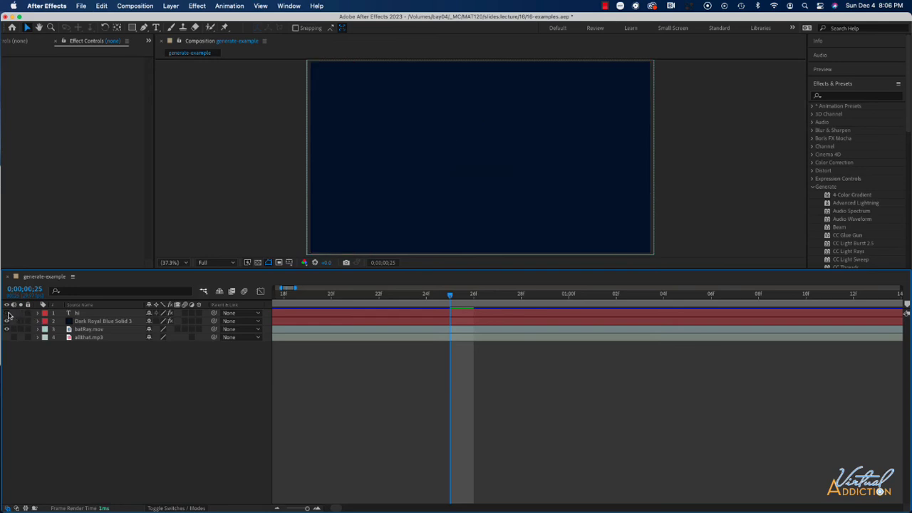
right_click(116, 361)
mouse_move(157, 367)
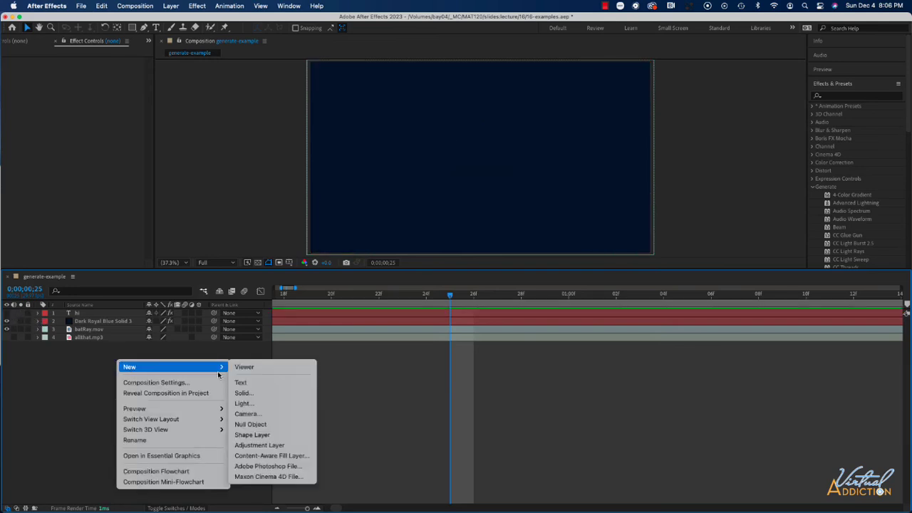
left_click(253, 386)
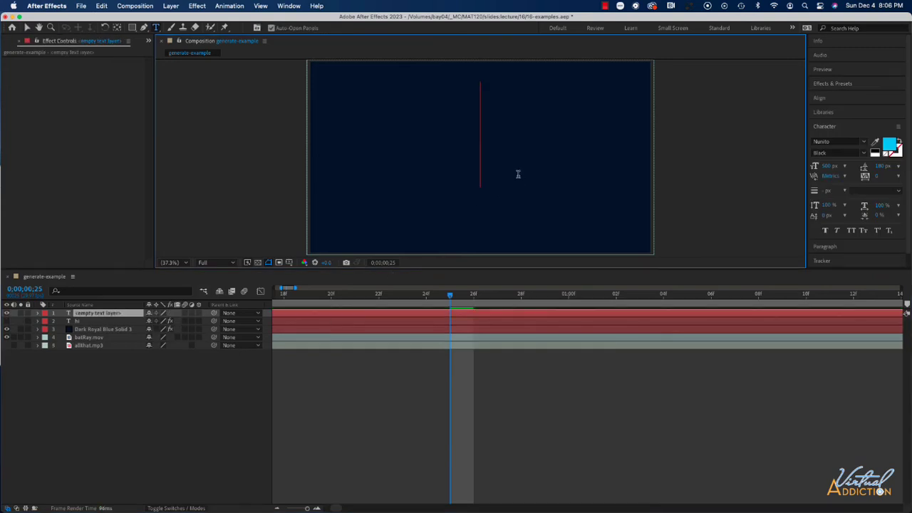
type("bye")
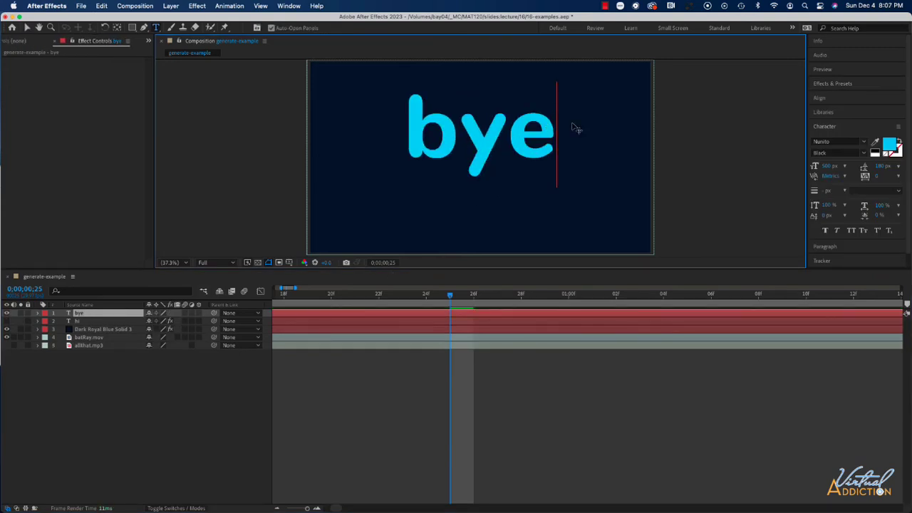
Center the bye layer horizontally and vertically in the composition
left_click(823, 100)
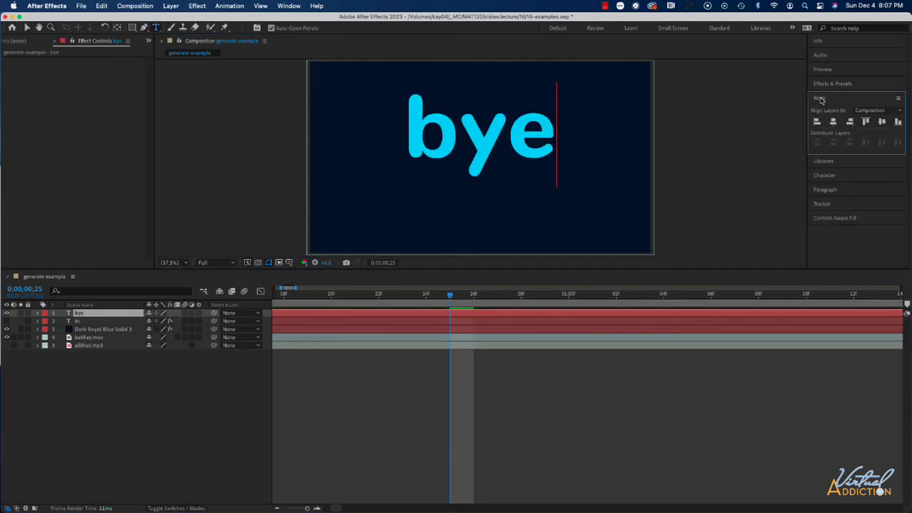
left_click(834, 123)
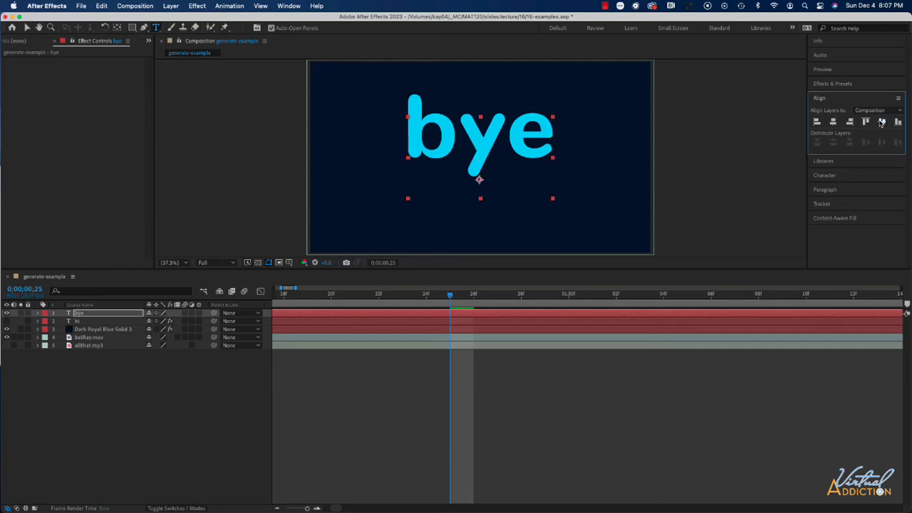
left_click(881, 122)
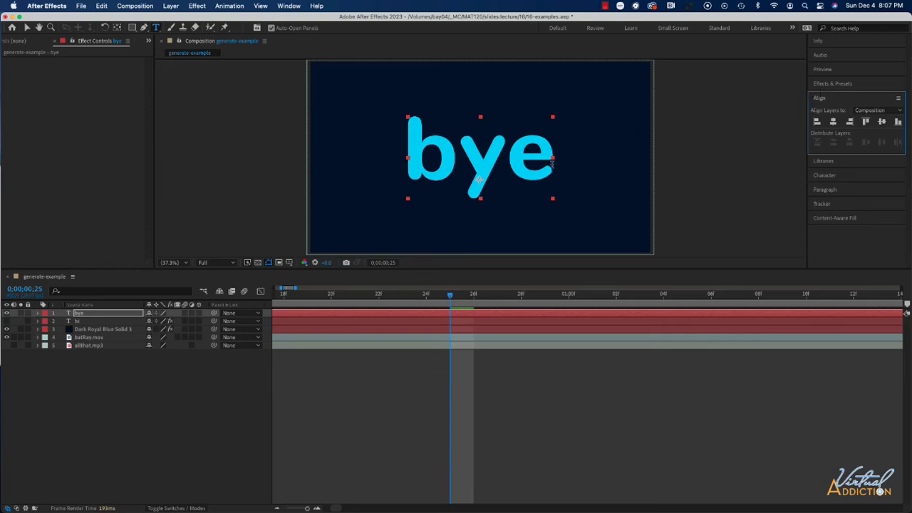
Create masks from the bye text and expand the resulting outlines layer's masks
right_click(84, 316)
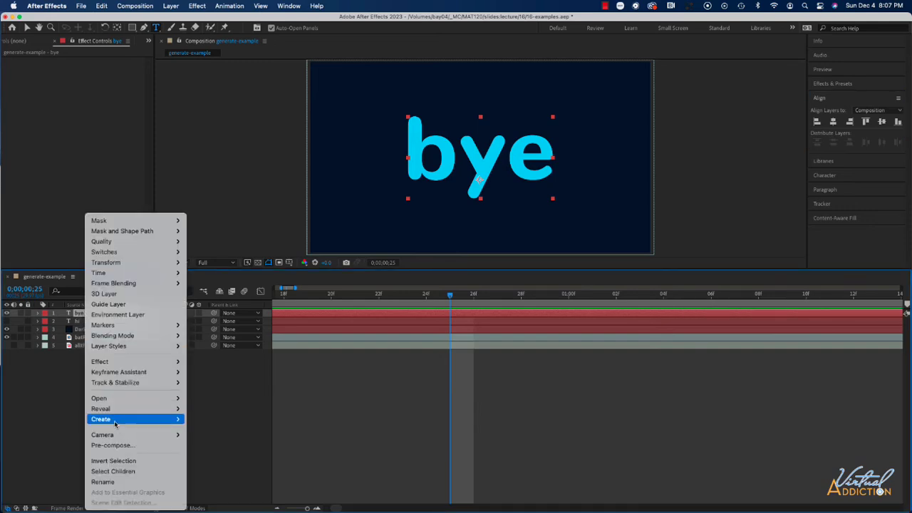
mouse_move(117, 420)
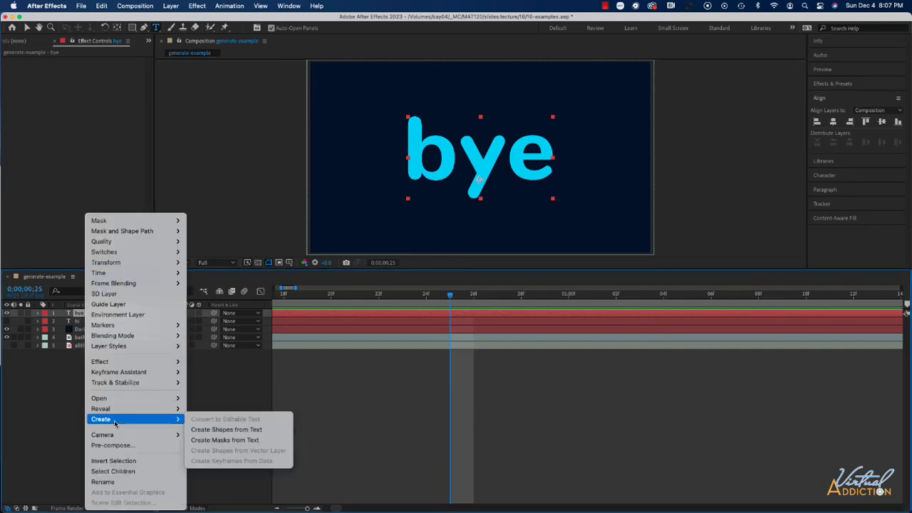
left_click(217, 442)
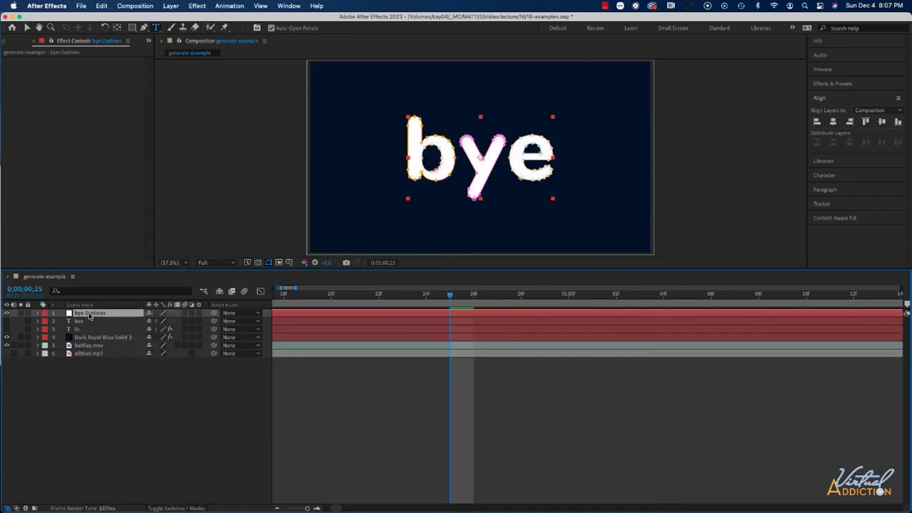
left_click(38, 314)
left_click(46, 322)
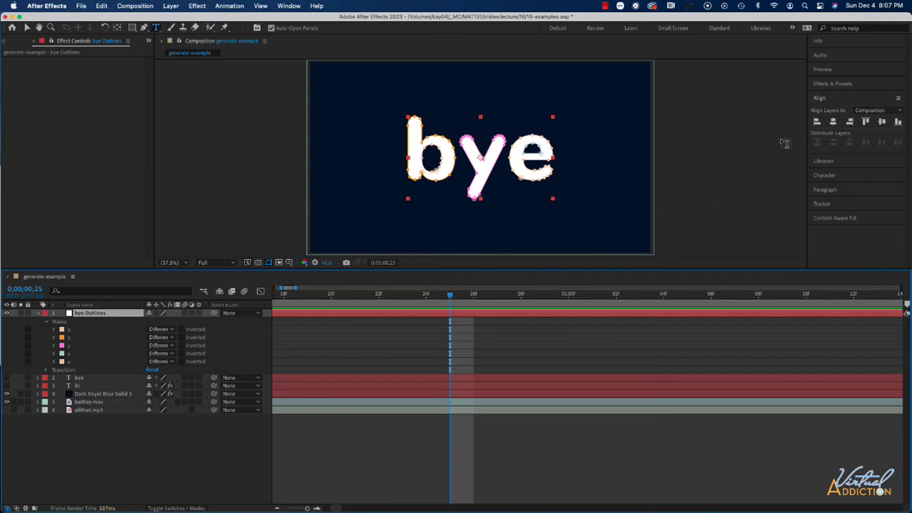
Apply the Scribble effect from the Generate category to the bye Outlines layer
left_click(827, 85)
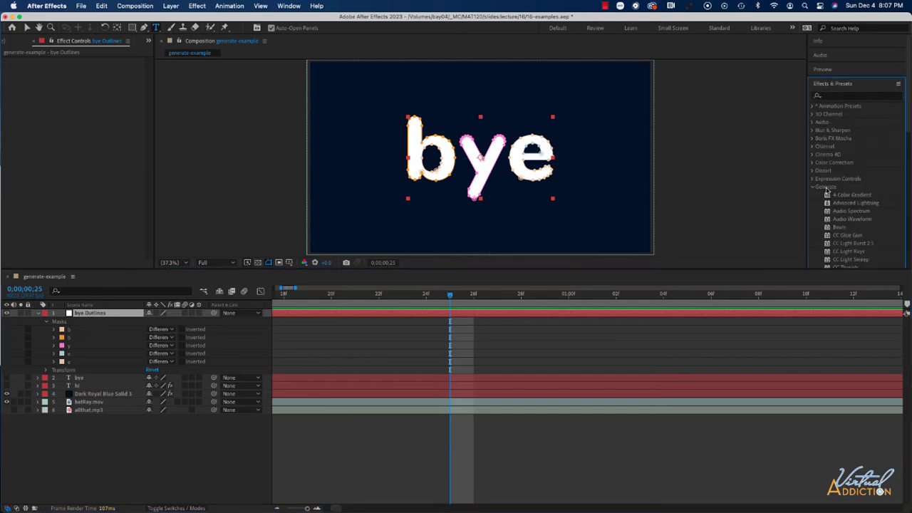
scroll(828, 193, "down", 5)
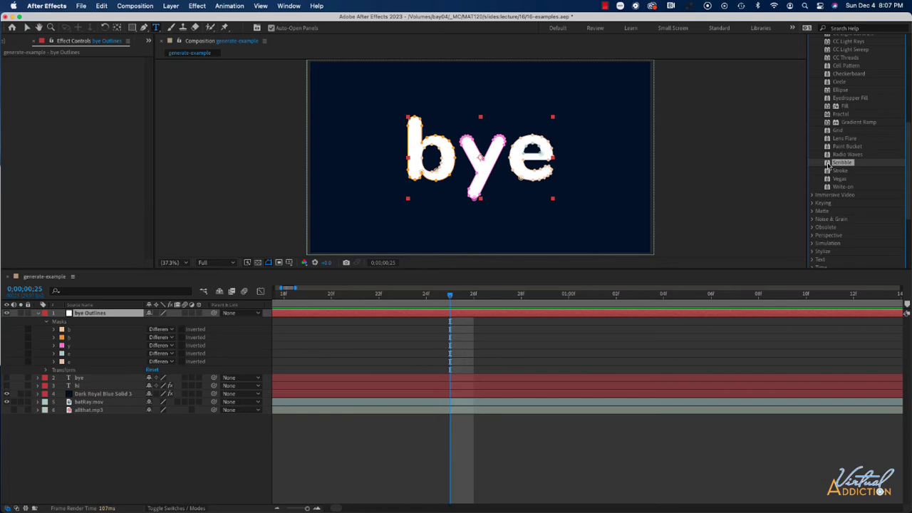
left_click_drag(343, 236, 102, 316)
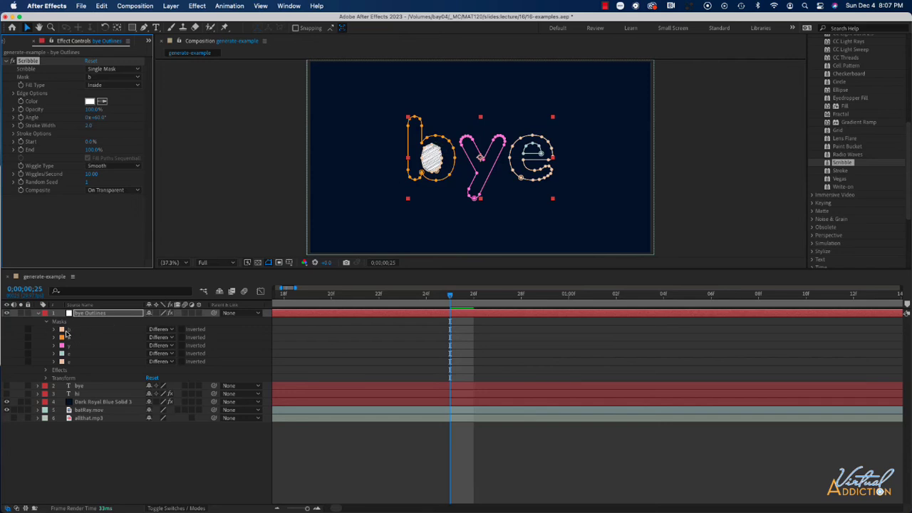
Set the Scribble option to All Masks Using Modes, trying All Masks first
left_click(120, 69)
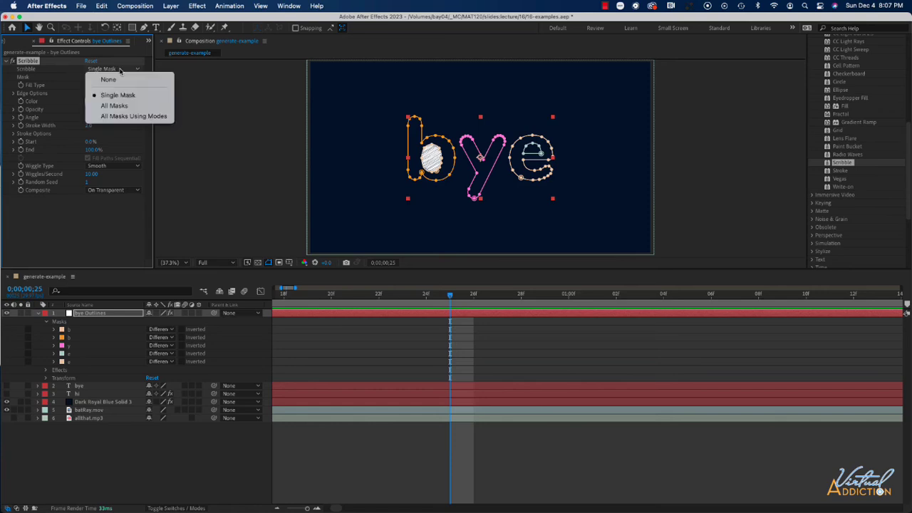
left_click(115, 105)
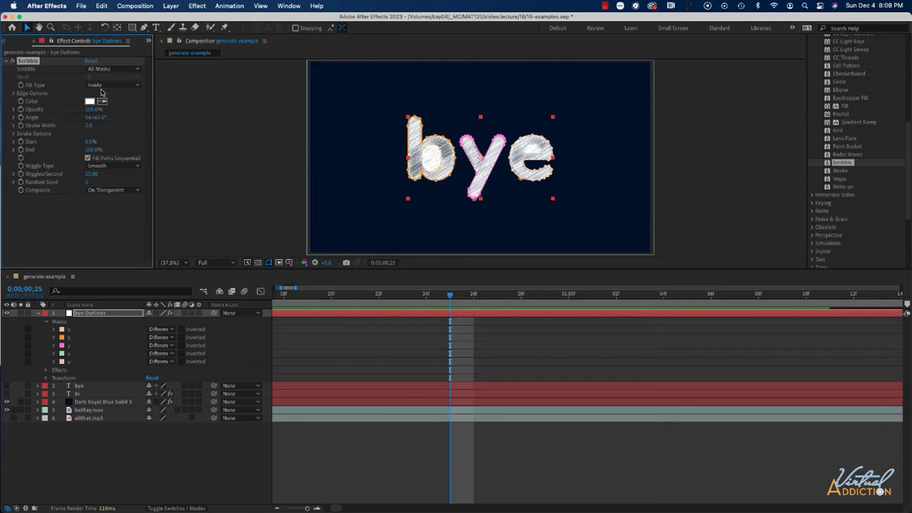
left_click(111, 72)
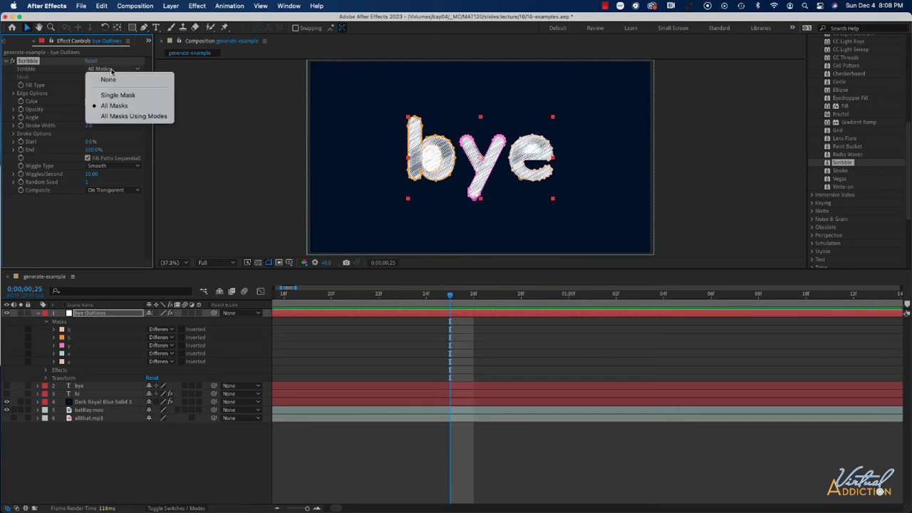
left_click(119, 117)
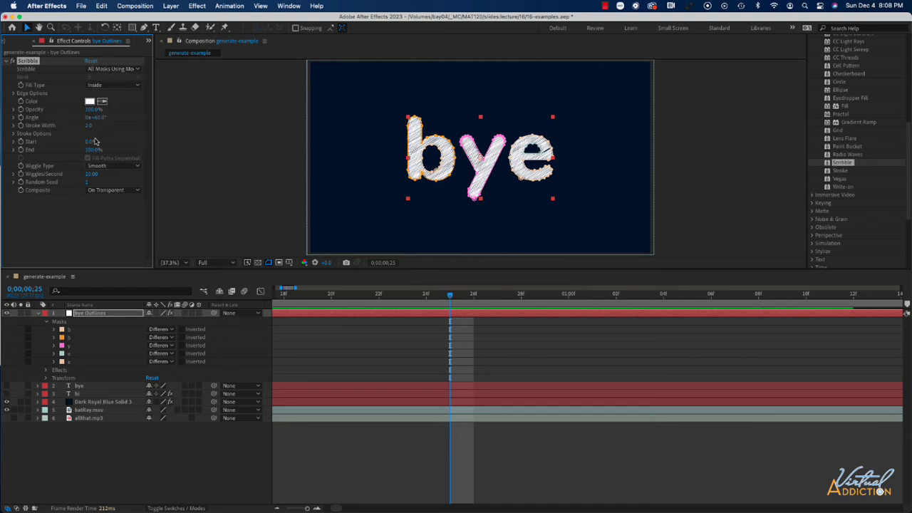
Set the Scribble fill type to Centered Edge
left_click(105, 86)
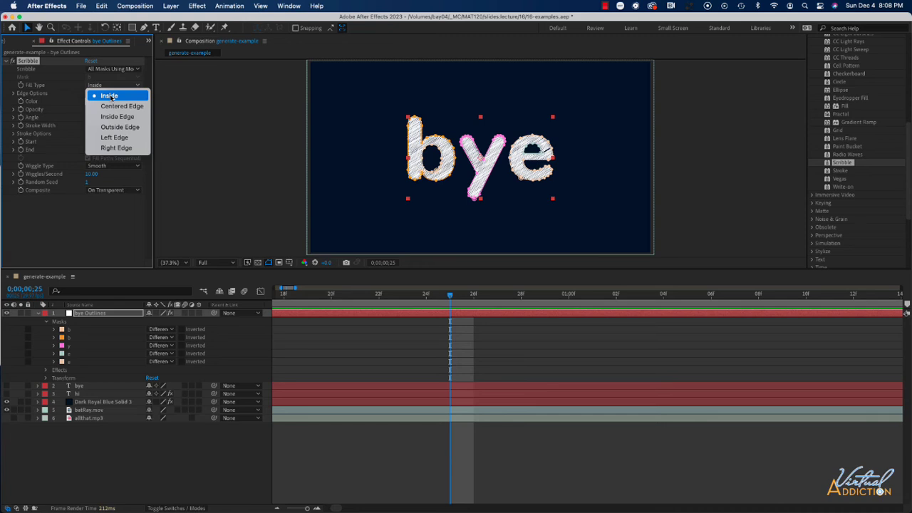
left_click(114, 106)
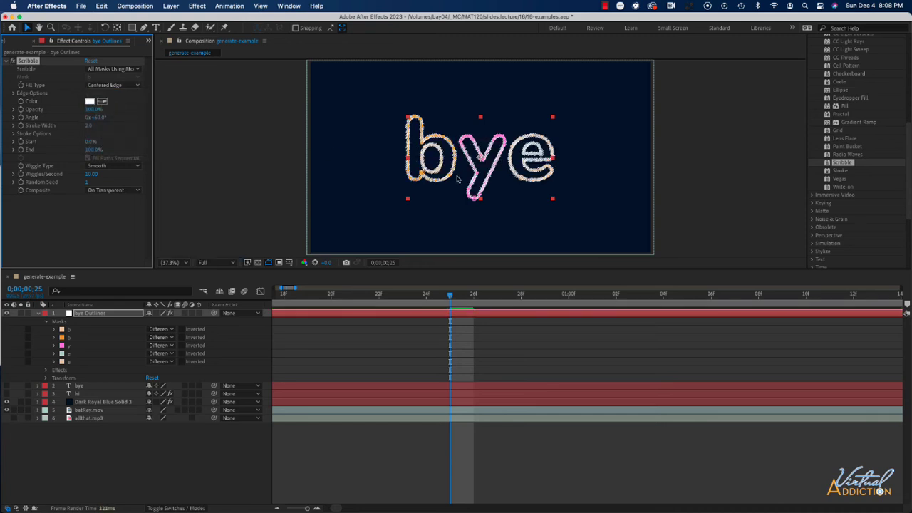
scroll(466, 208, "down", 3)
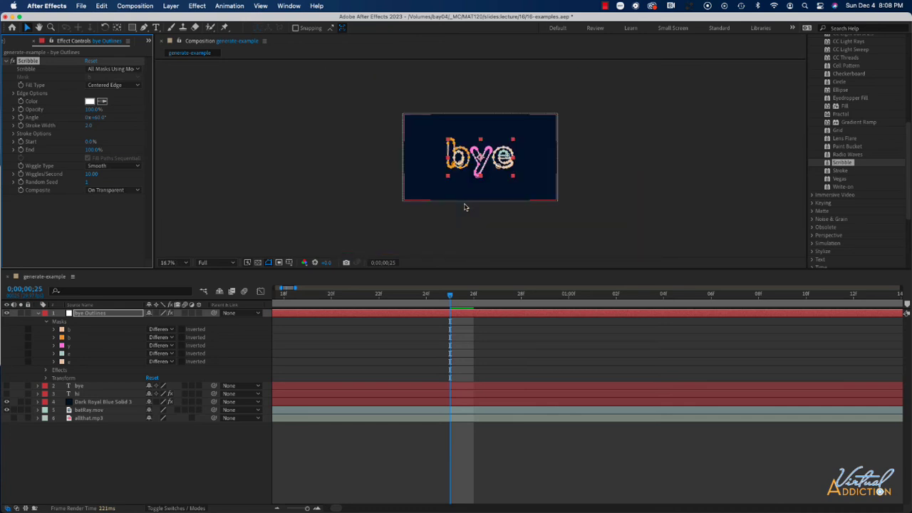
scroll(465, 207, "up", 4)
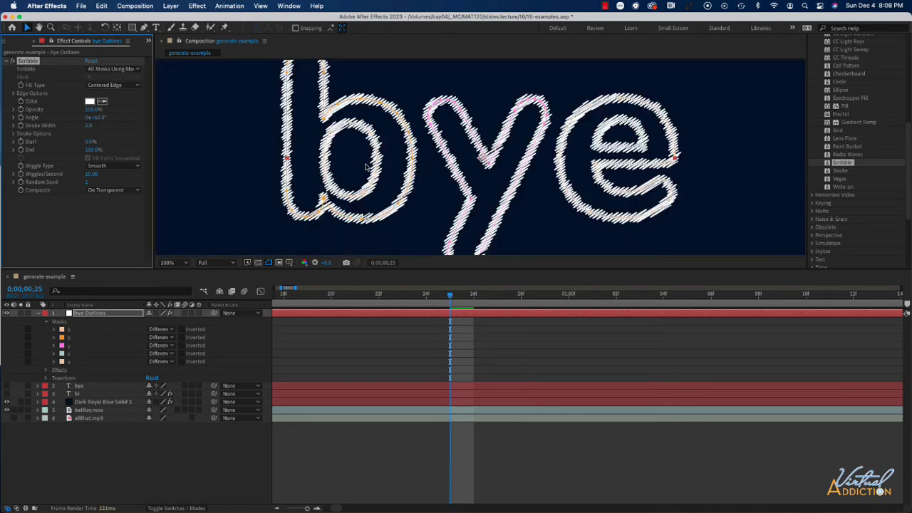
Try the Inside Edge and Outside Edge Scribble fill types
left_click(113, 85)
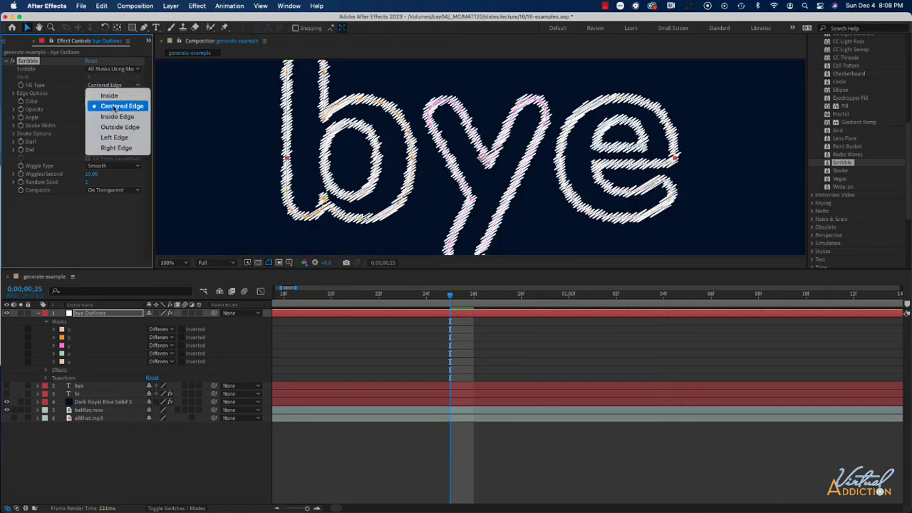
left_click(113, 116)
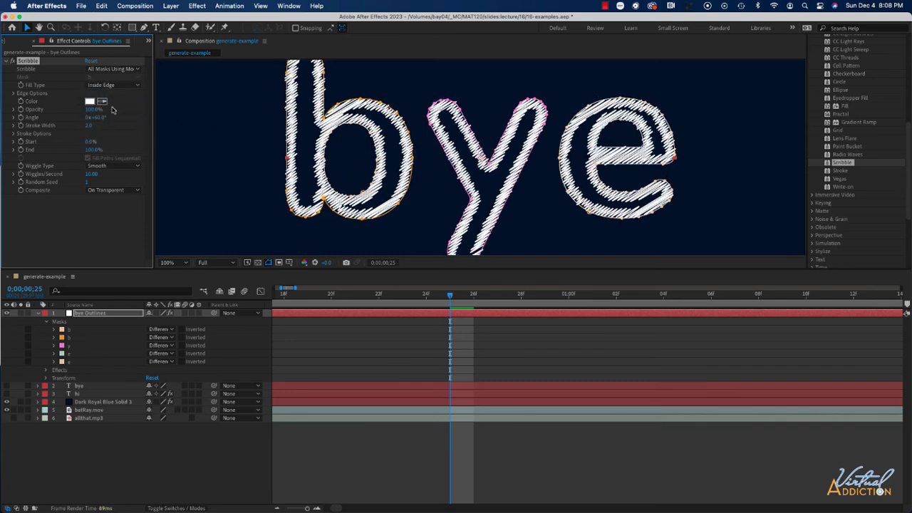
left_click(106, 85)
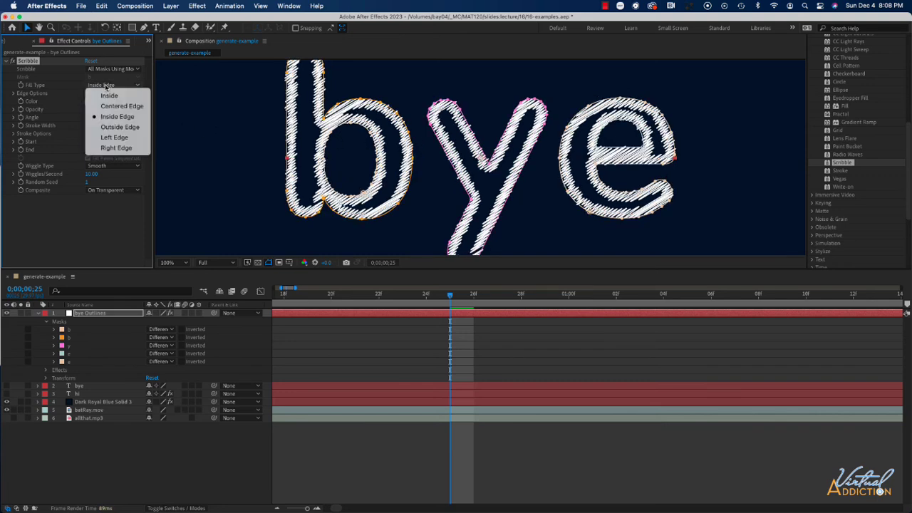
left_click(110, 127)
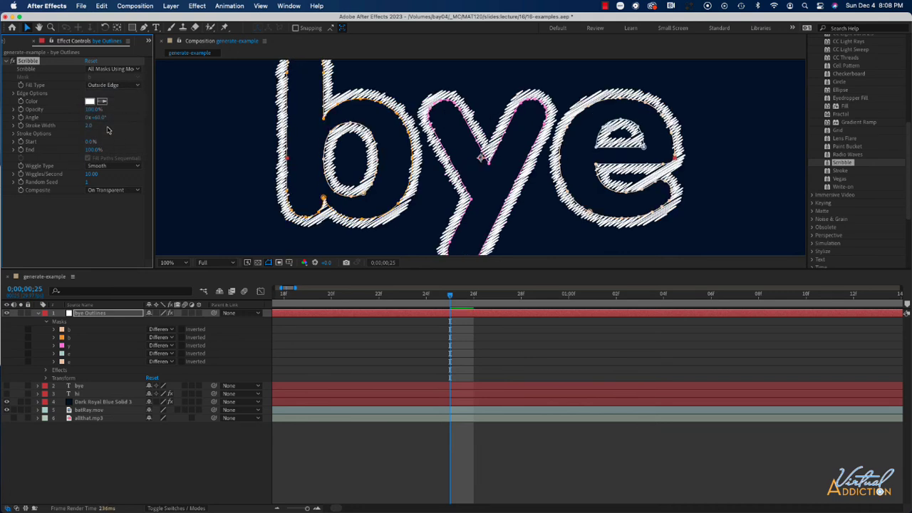
Try the Left Edge fill type and return the Scribble fill type to Inside
left_click(118, 86)
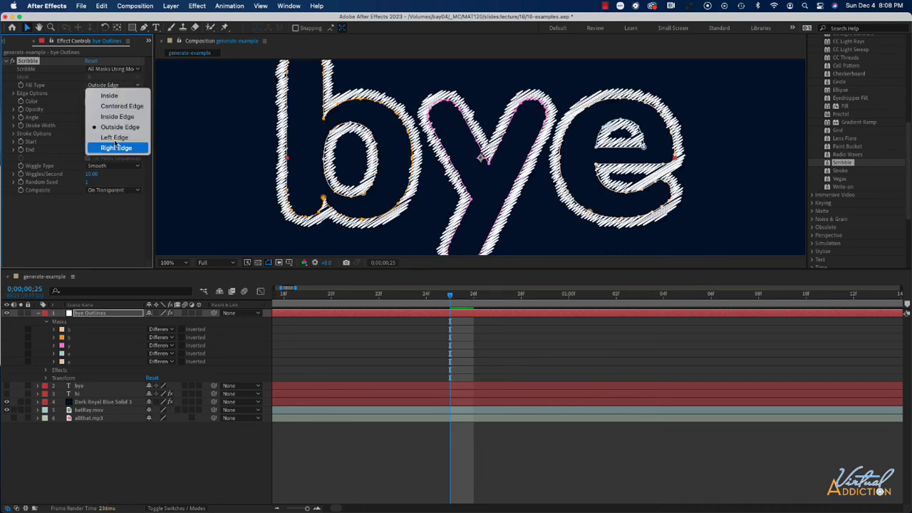
left_click(115, 138)
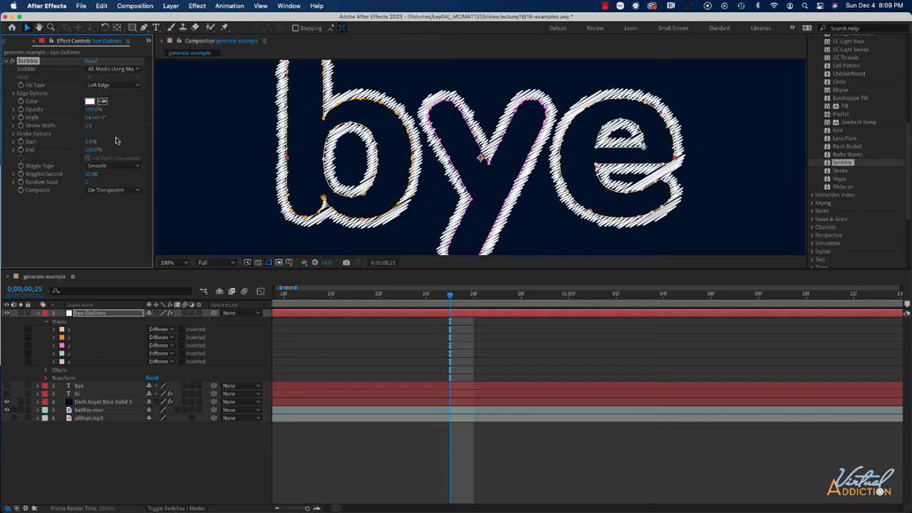
left_click(114, 86)
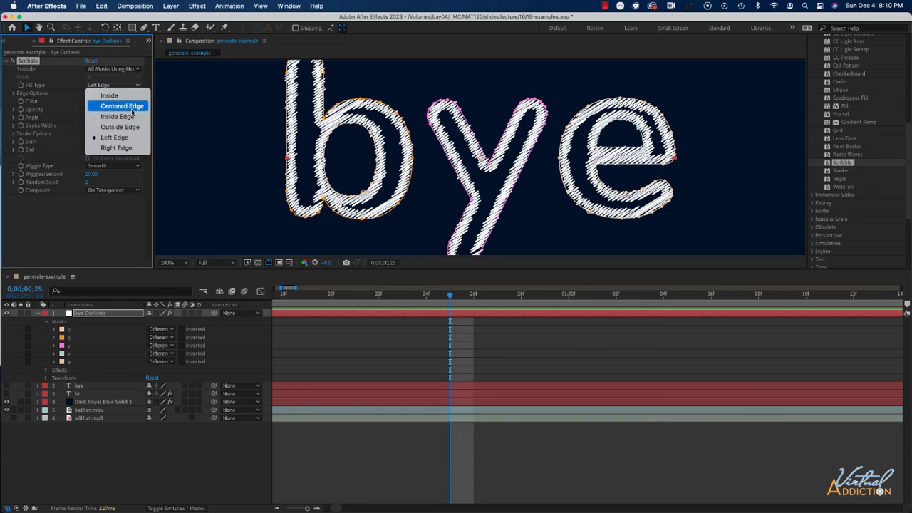
left_click(113, 96)
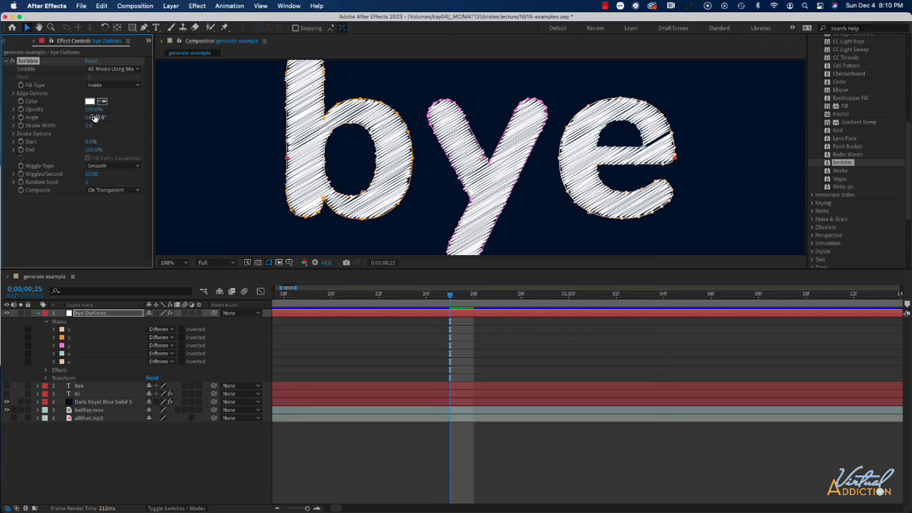
Set the Scribble fill type to Centered Edge with Edge Options expanded, keeping the End Cap Round
left_click(13, 93)
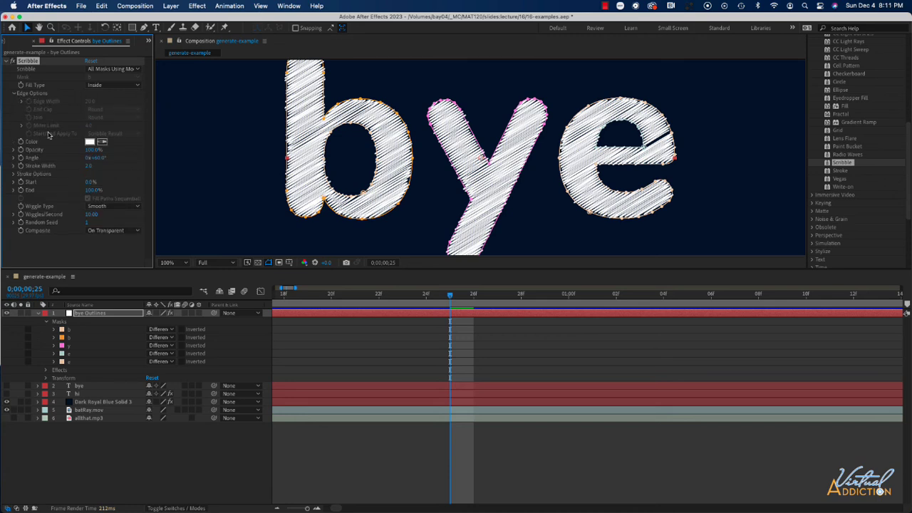
left_click(118, 86)
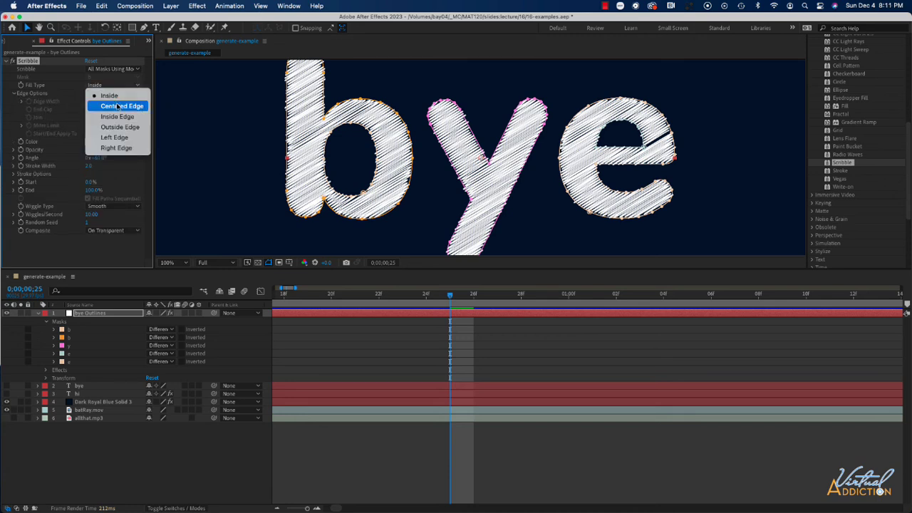
left_click(107, 105)
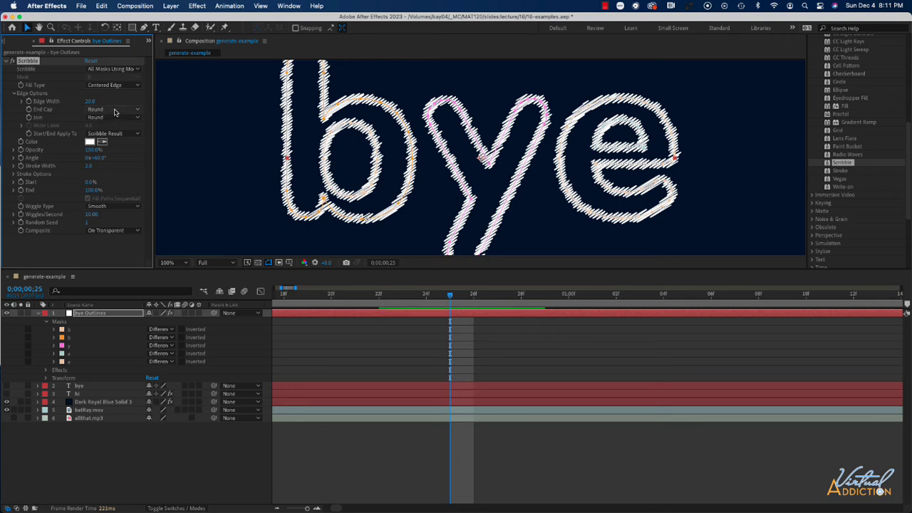
left_click(114, 111)
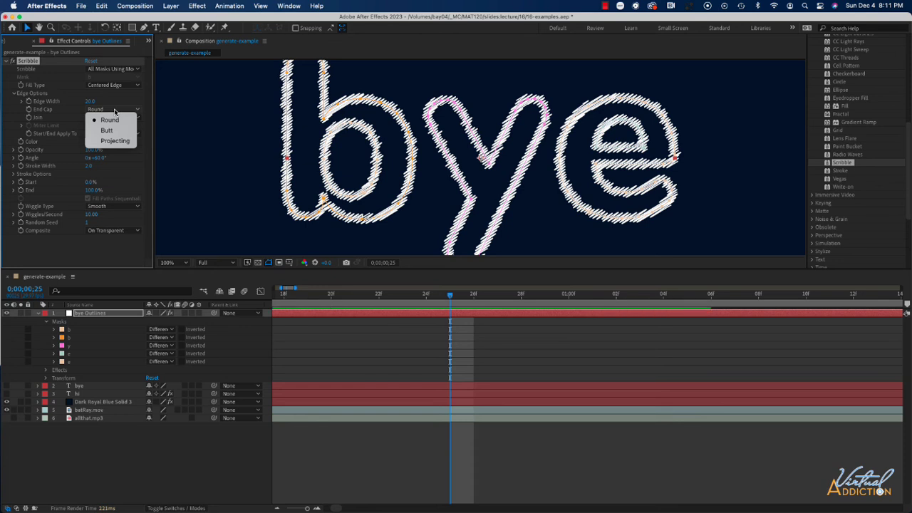
left_click(118, 106)
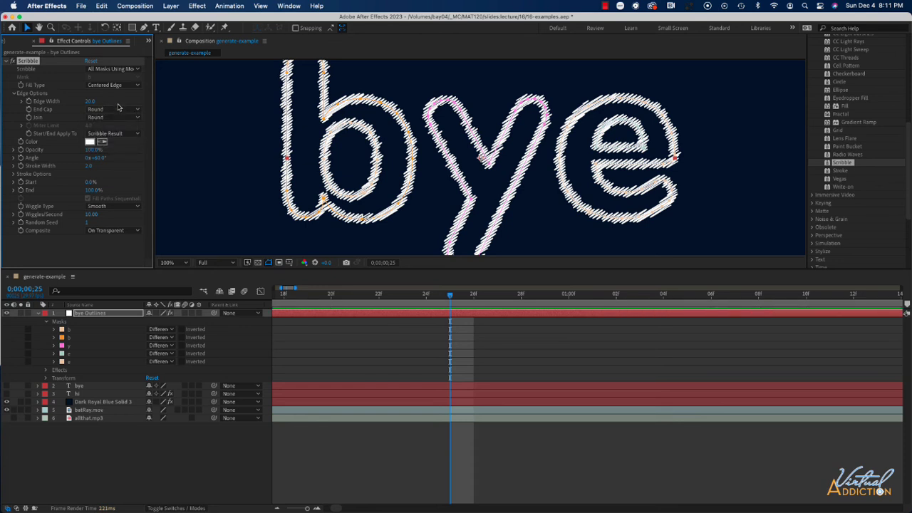
Set the Scribble fill type to Inside and collapse the Edge Options group
left_click(113, 85)
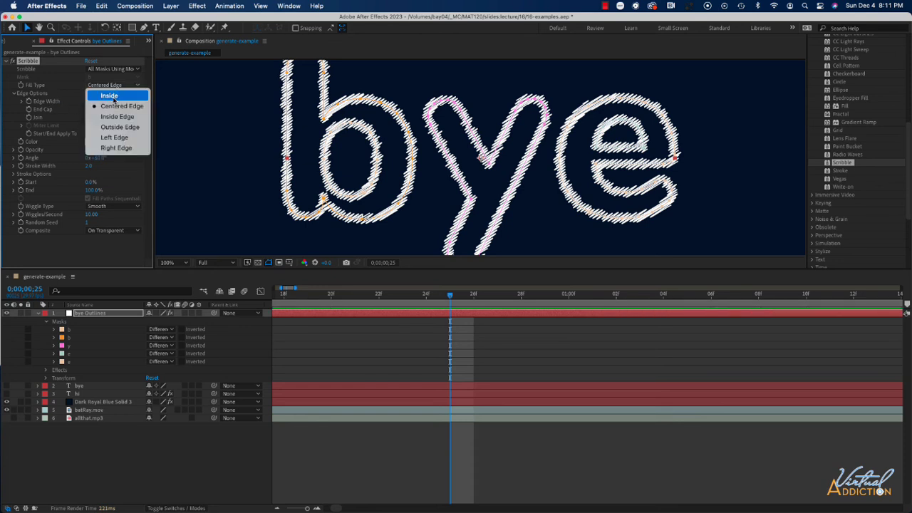
left_click(111, 95)
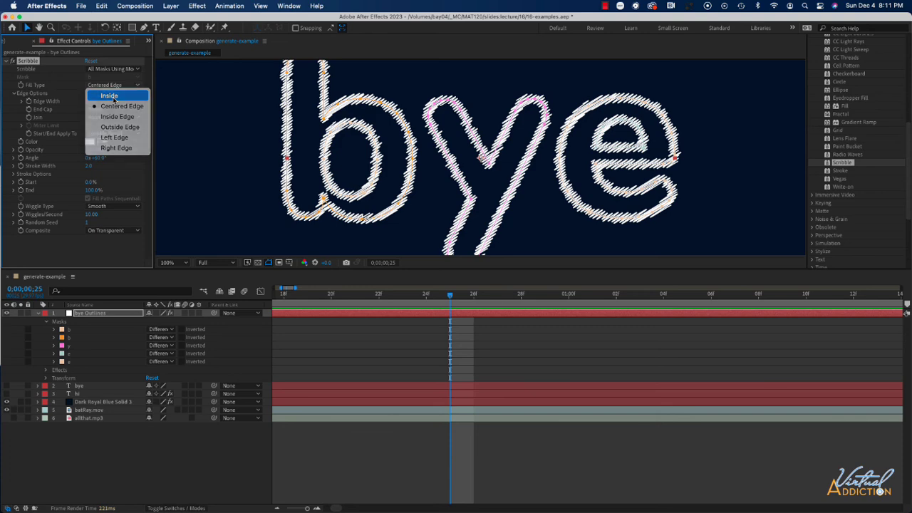
left_click(13, 94)
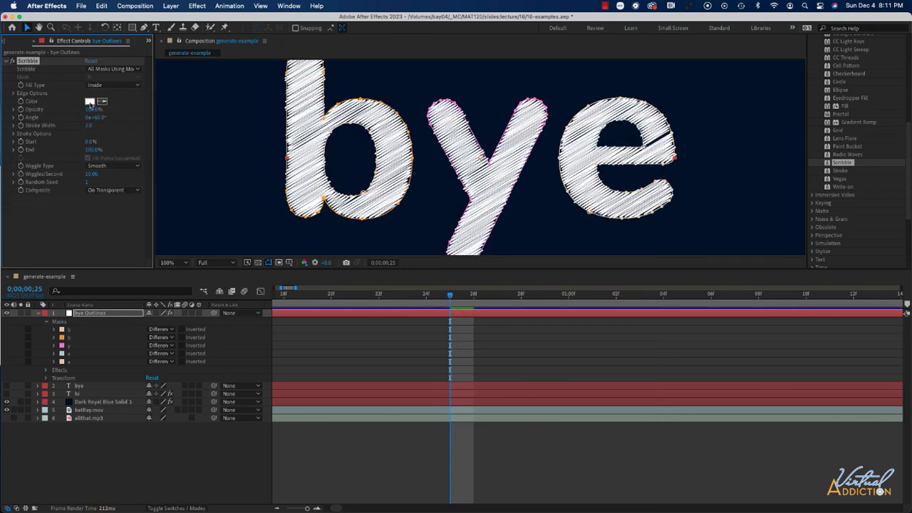
Change the Scribble color to a yellow-green
left_click(90, 102)
left_click(739, 230)
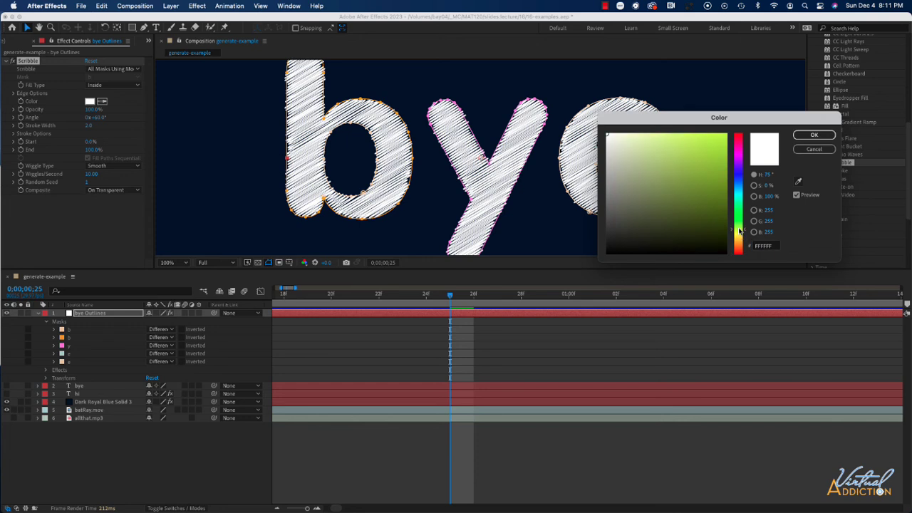
left_click(687, 140)
left_click(814, 135)
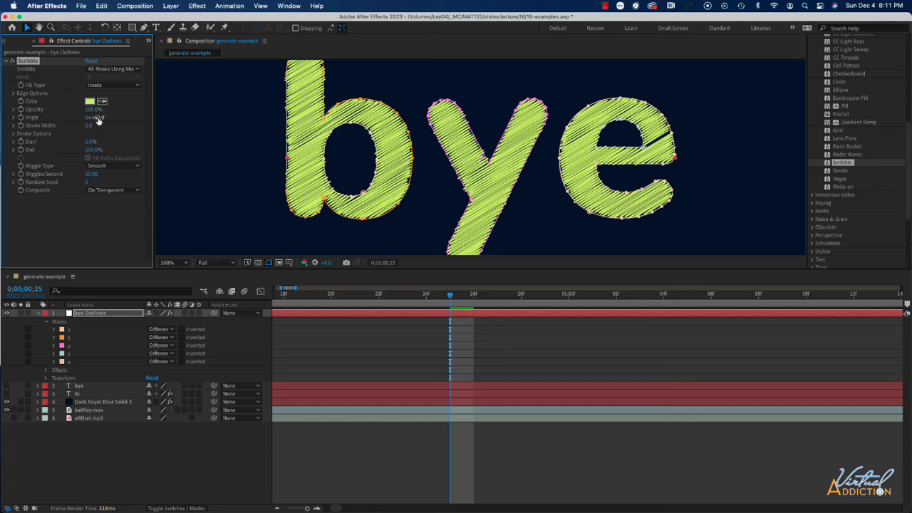
Try a Scribble stroke width of 7.5 and return it to 2.0
mouse_move(98, 120)
left_mouse_down()
mouse_move(113, 118)
mouse_move(100, 119)
left_mouse_up()
left_click_drag(89, 129, 116, 128)
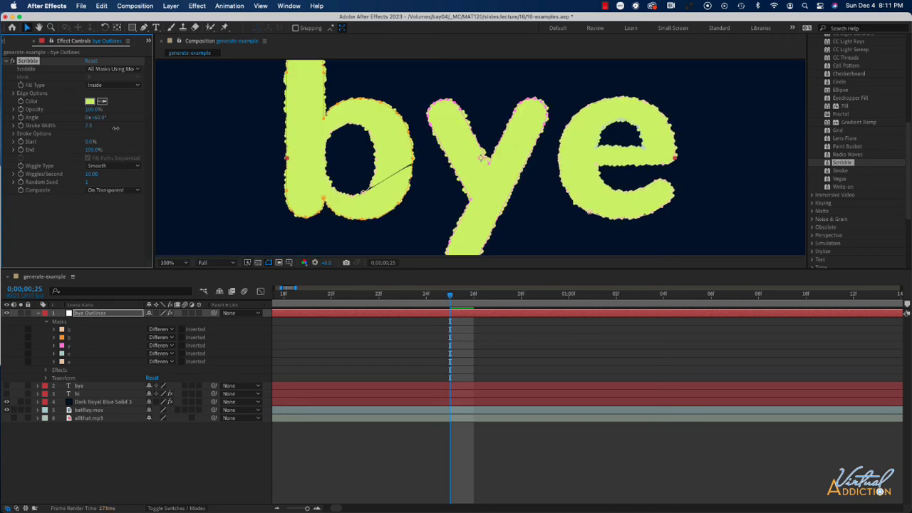
left_click_drag(116, 128, 91, 128)
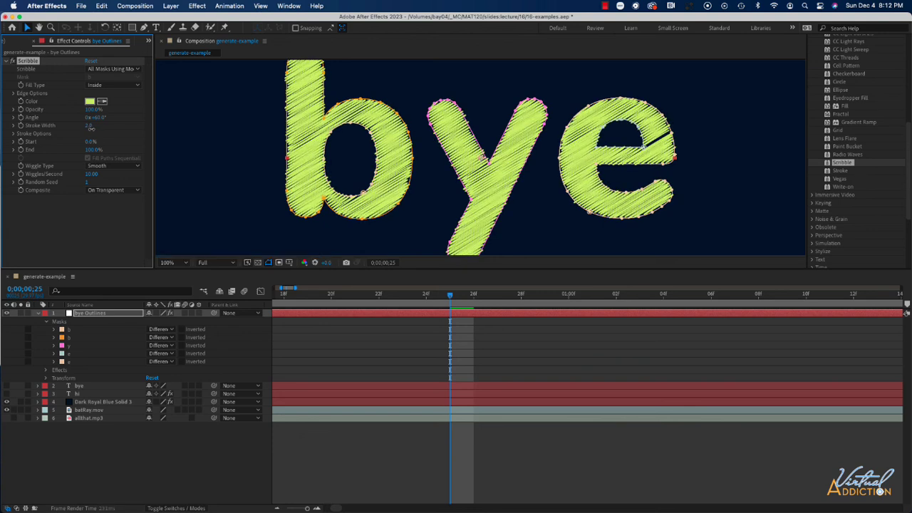
In Stroke Options, set Curviness to 11%, Curviness Variation to 32% and Spacing to 7.0, then collapse the group
left_click(13, 134)
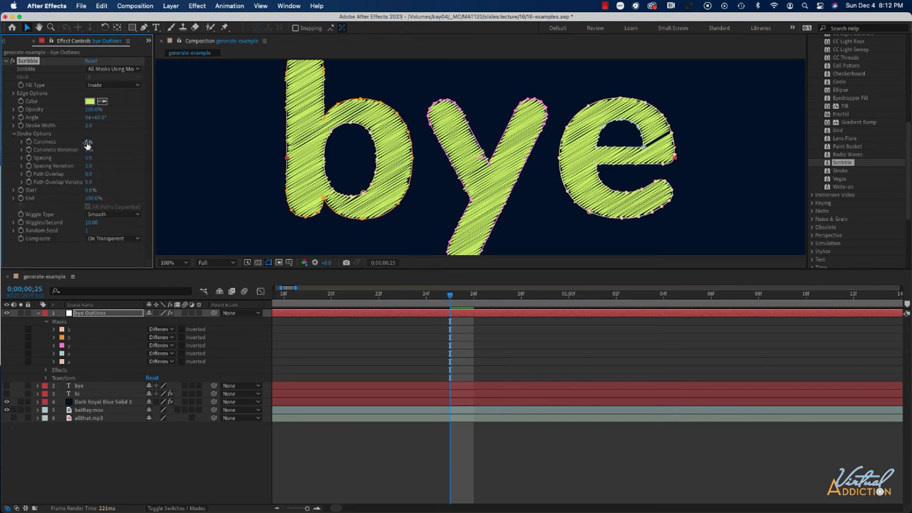
mouse_move(86, 142)
left_mouse_down()
mouse_move(143, 145)
mouse_move(96, 146)
left_mouse_up()
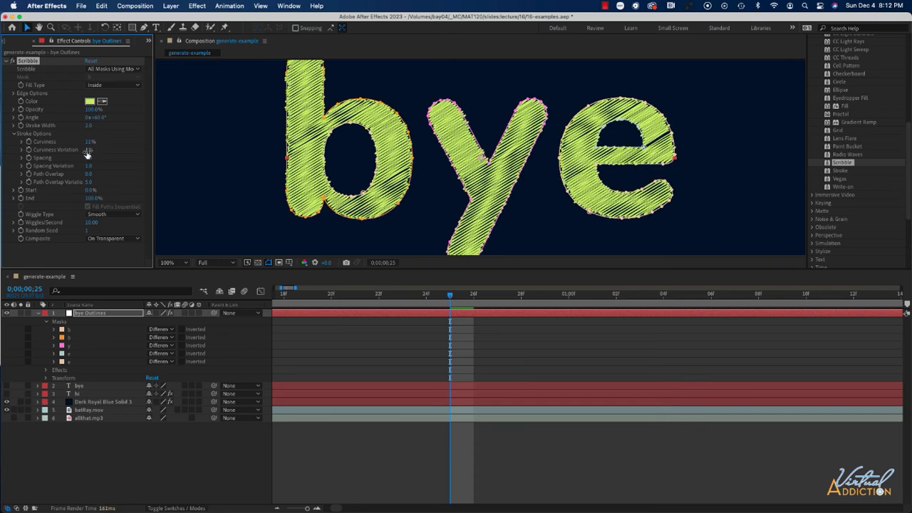
mouse_move(100, 150)
left_mouse_down()
mouse_move(88, 166)
mouse_move(126, 178)
mouse_move(79, 177)
mouse_move(98, 180)
left_mouse_up()
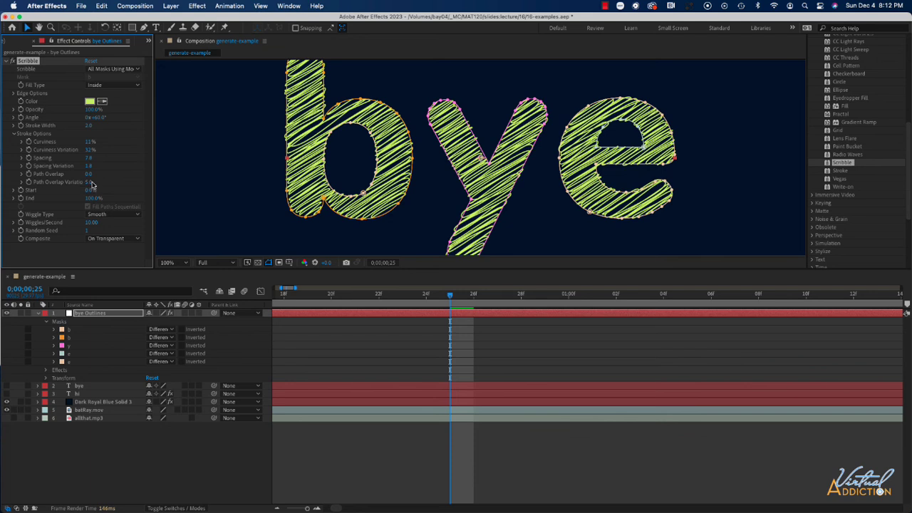
left_click(15, 134)
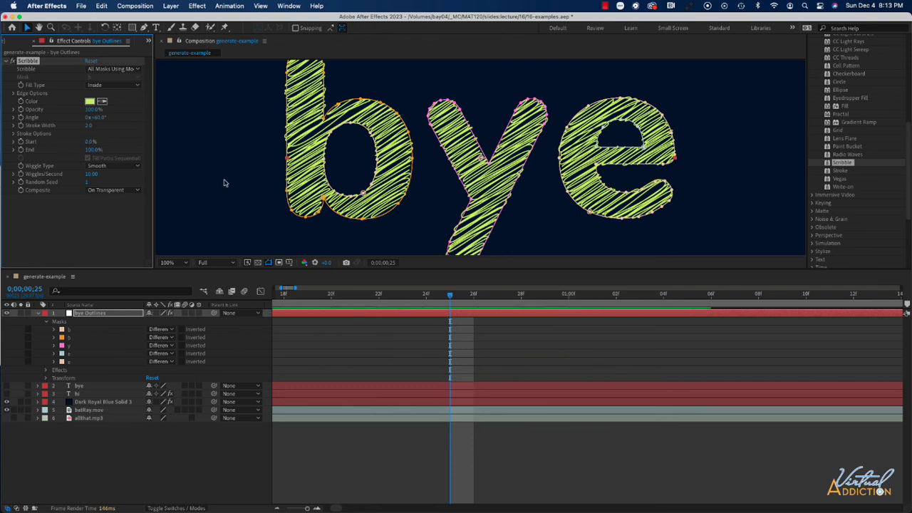
Fit the composition in the viewer and set the Scribble End to 0%
scroll(225, 183, "down", 2)
scroll(225, 183, "down", 1)
scroll(225, 183, "up", 1)
left_click(225, 183)
key("shift+slash")
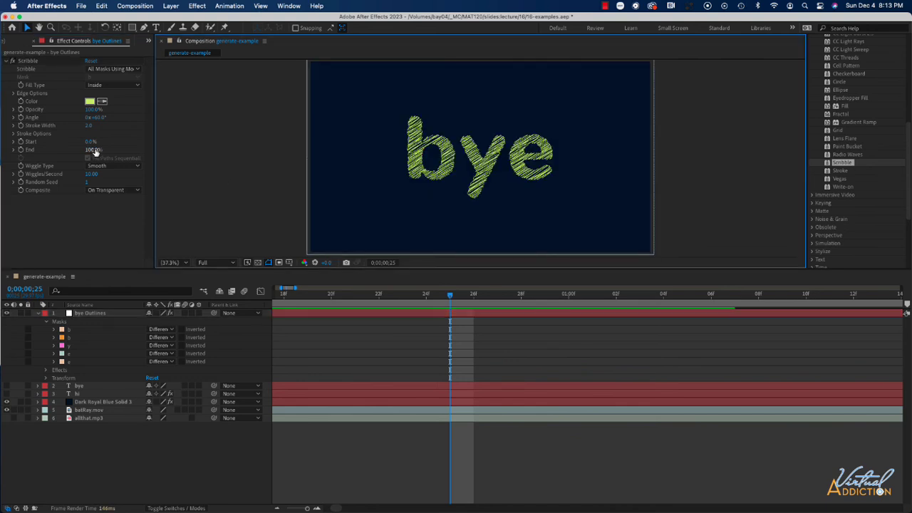
mouse_move(93, 151)
left_mouse_down()
mouse_move(37, 150)
mouse_move(114, 154)
mouse_move(65, 158)
left_mouse_up()
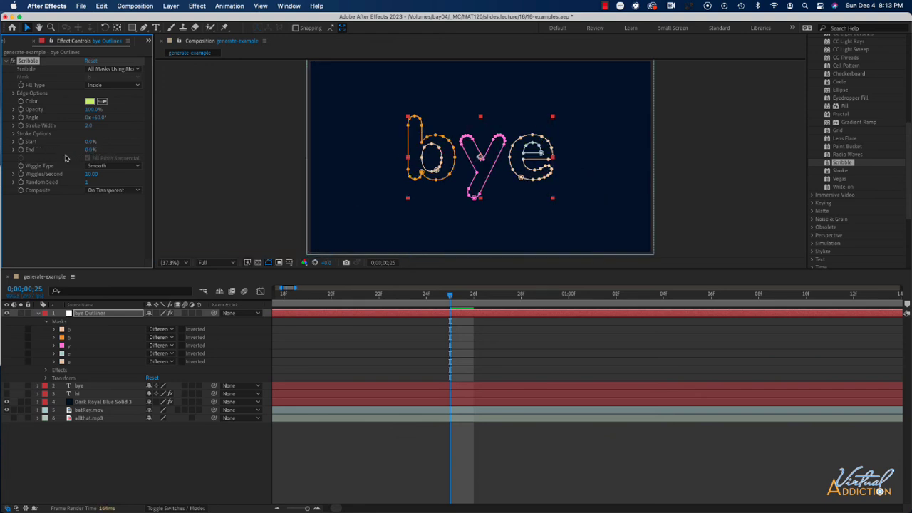
Examine the hi layer's Stroke and Write-on keyframes on the timeline to see when its animation ends
left_click(83, 394)
key("u")
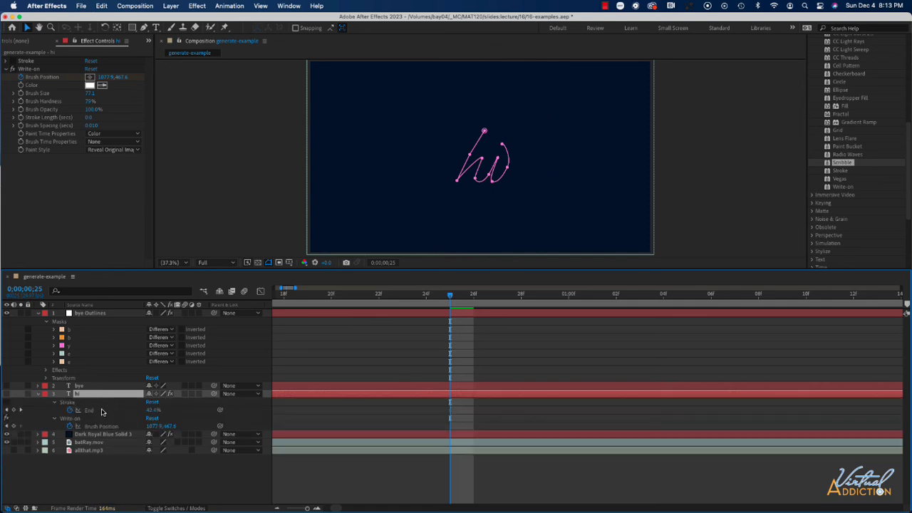
scroll(326, 402, "left", 6)
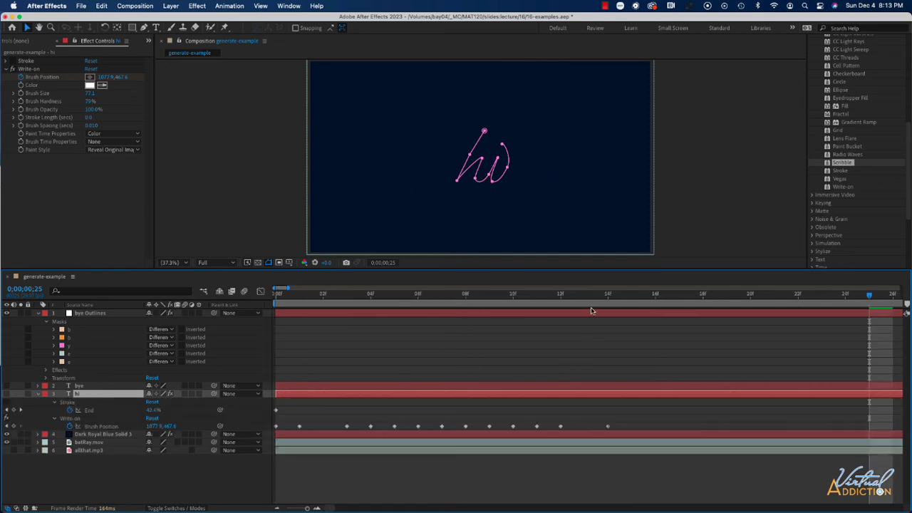
left_click(605, 297)
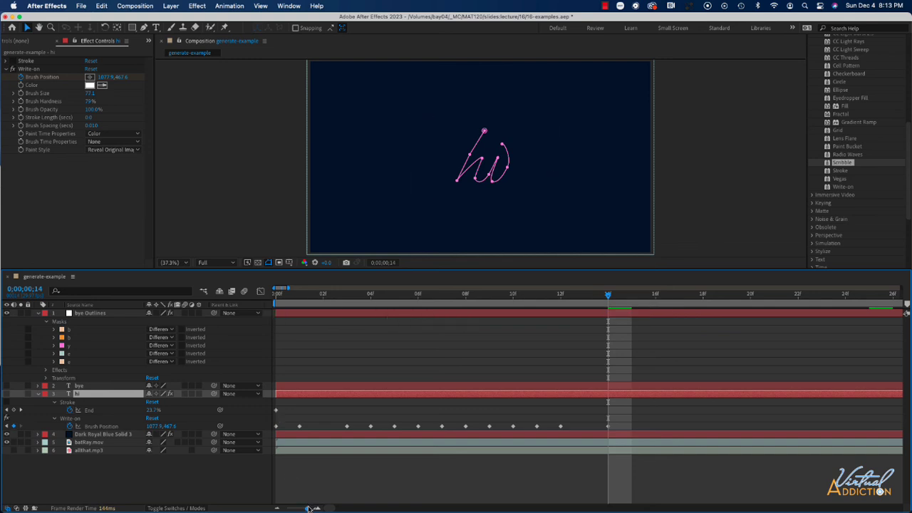
left_click_drag(308, 508, 307, 508)
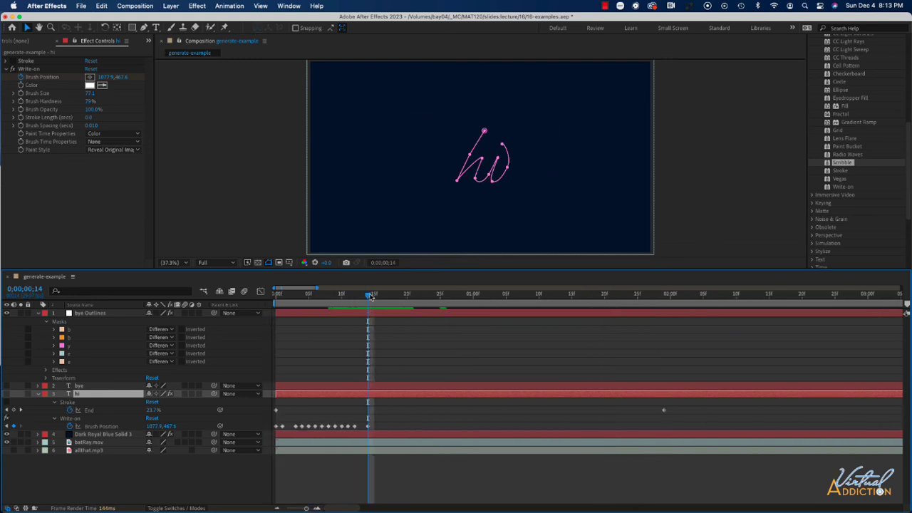
left_click_drag(371, 297, 473, 298)
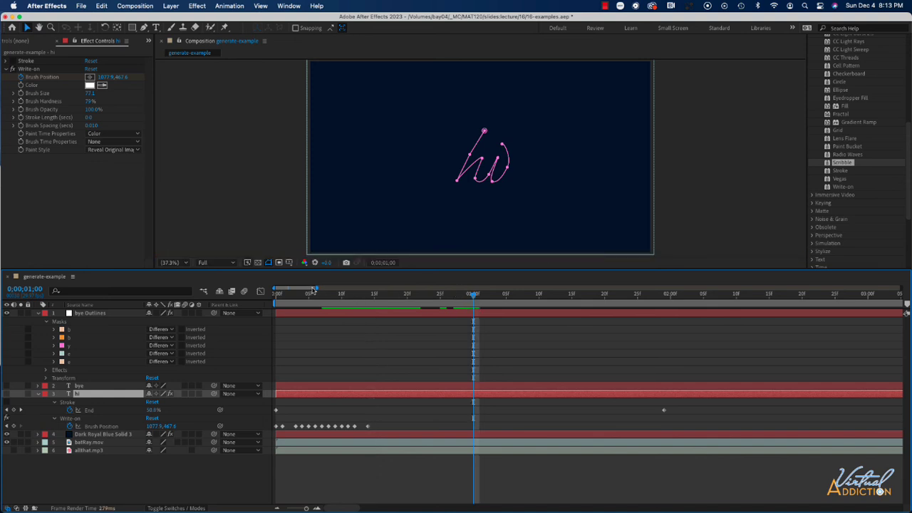
On the bye Outlines layer, keyframe the Scribble End from 0% at 1 second to 100% at 1:15
left_click(37, 394)
left_click(90, 314)
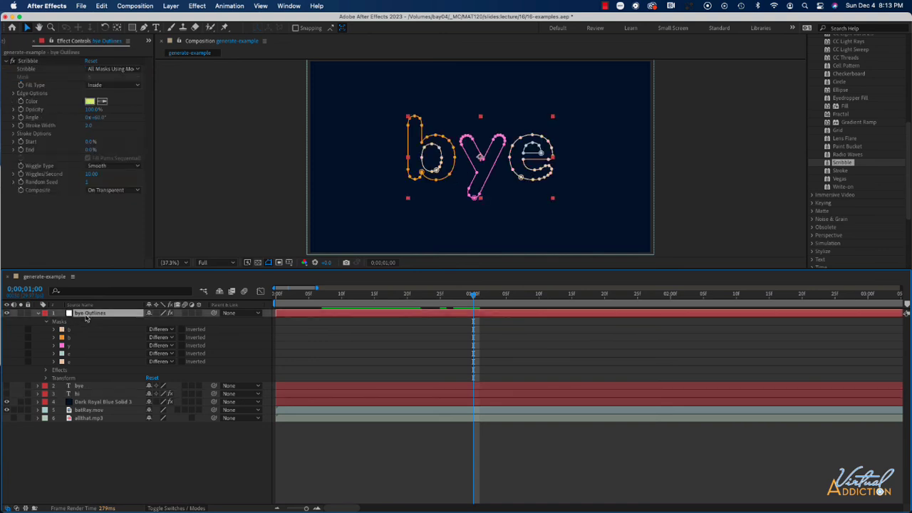
left_click(21, 149)
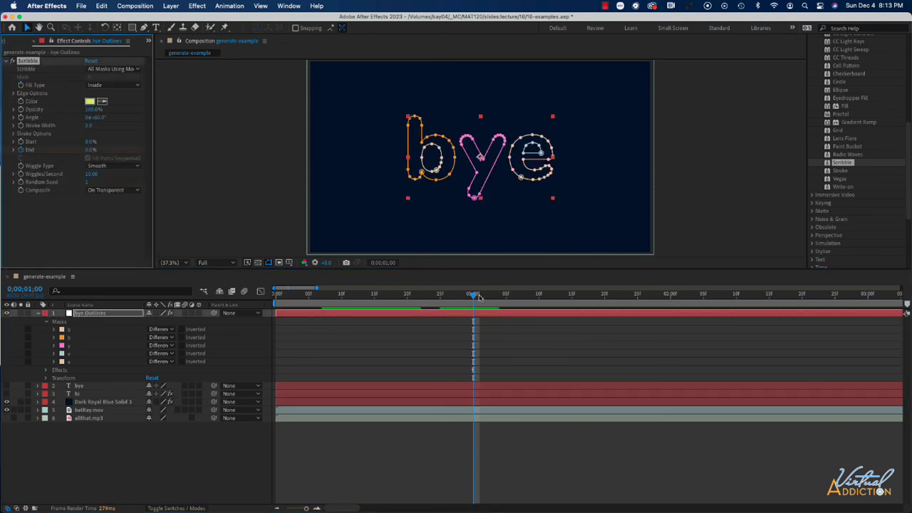
left_click_drag(474, 296, 572, 298)
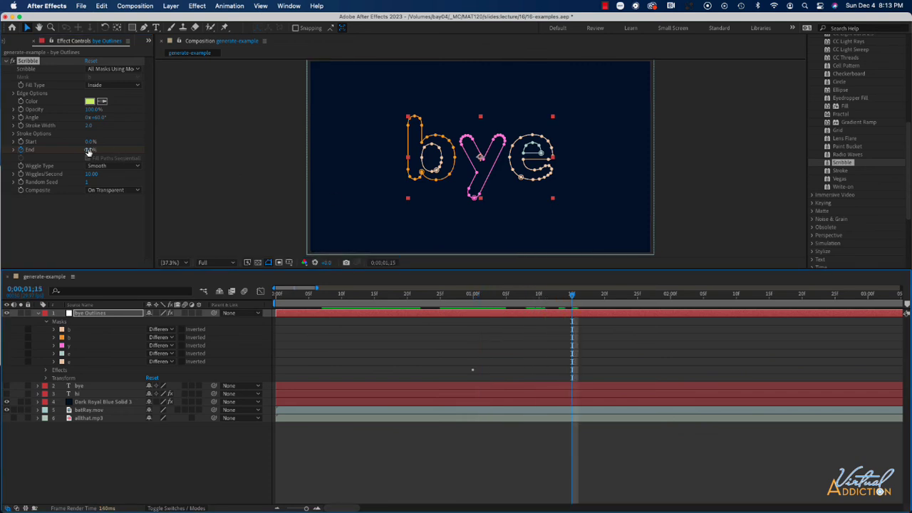
left_click_drag(91, 149, 204, 151)
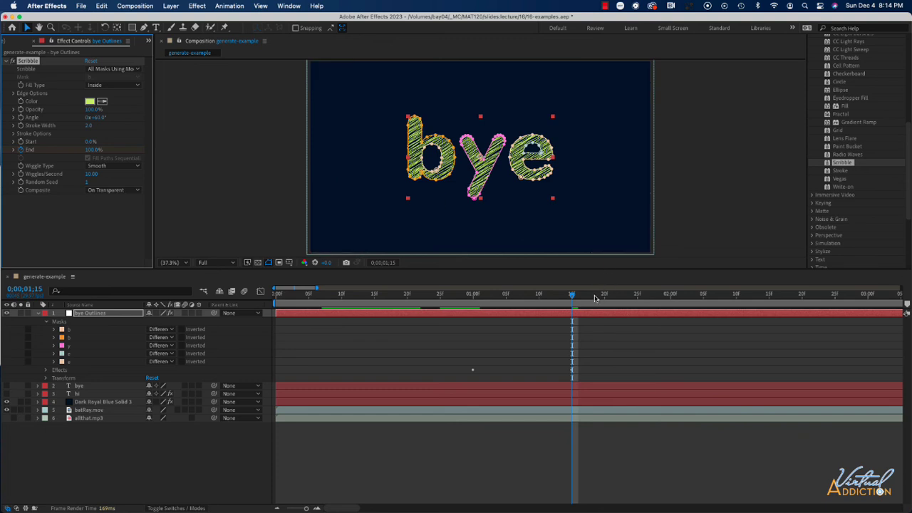
Preview the Scribble write-on animation around its keyframes
left_click_drag(571, 296, 467, 297)
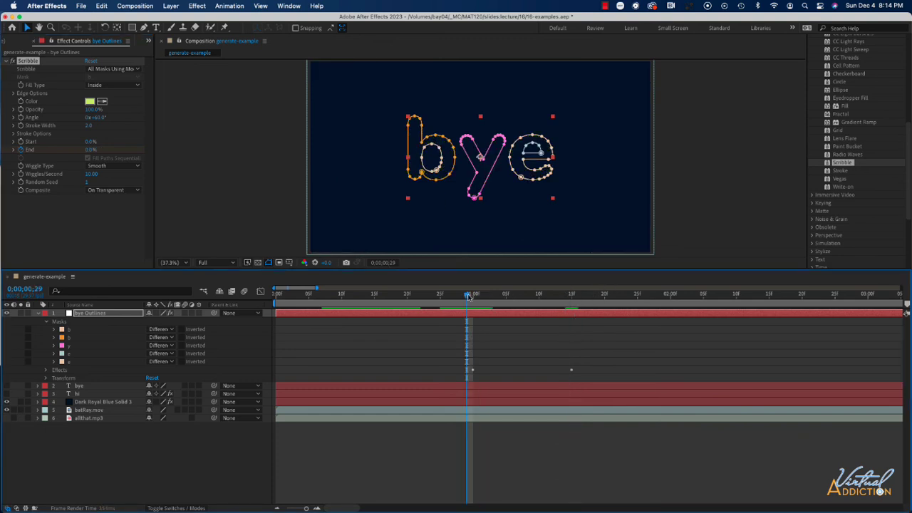
key("space")
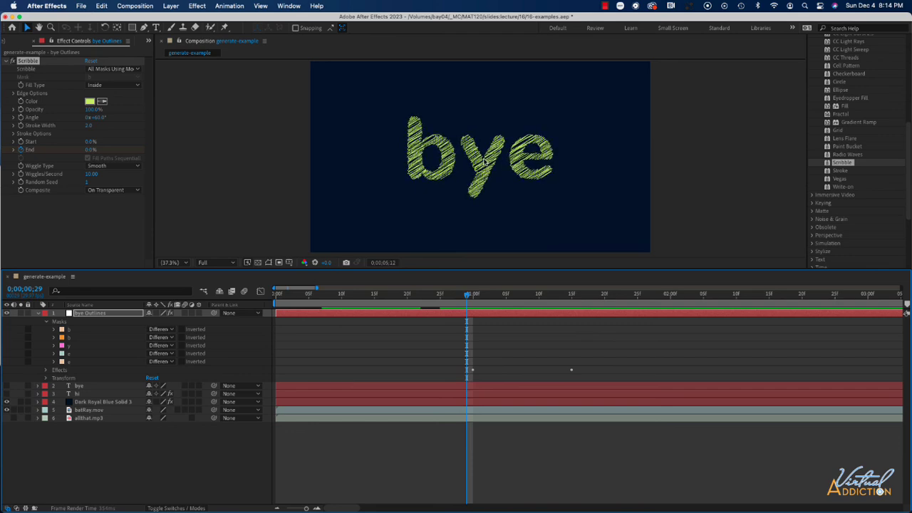
left_click(485, 299)
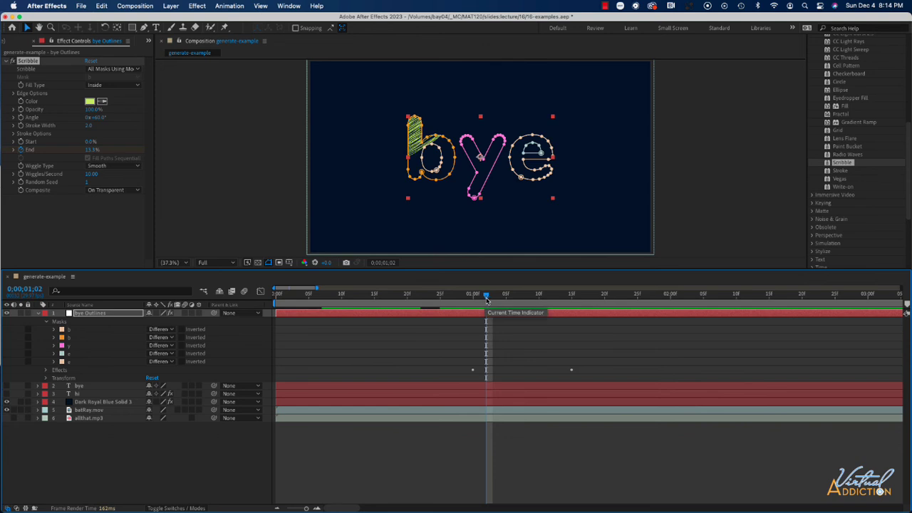
left_click_drag(486, 298, 578, 298)
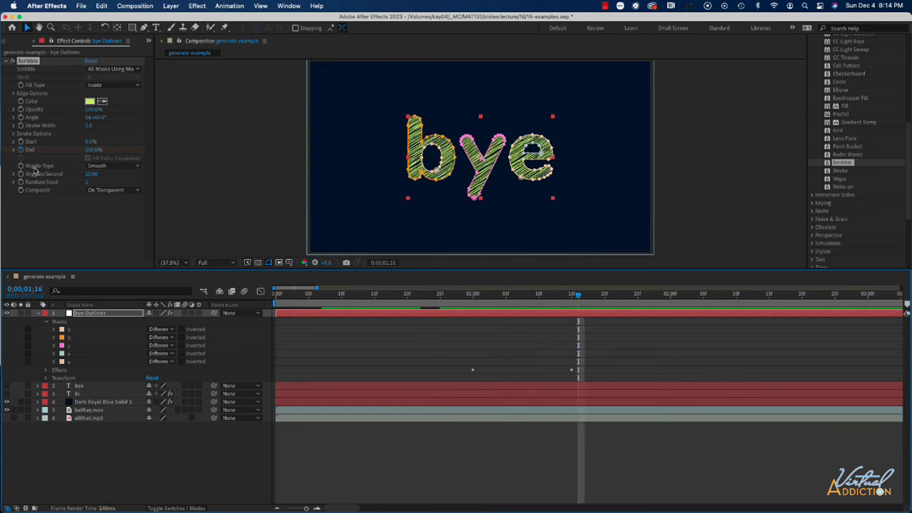
Try the Jumpy Wiggle Type and preview the result
left_click(115, 166)
left_click(110, 187)
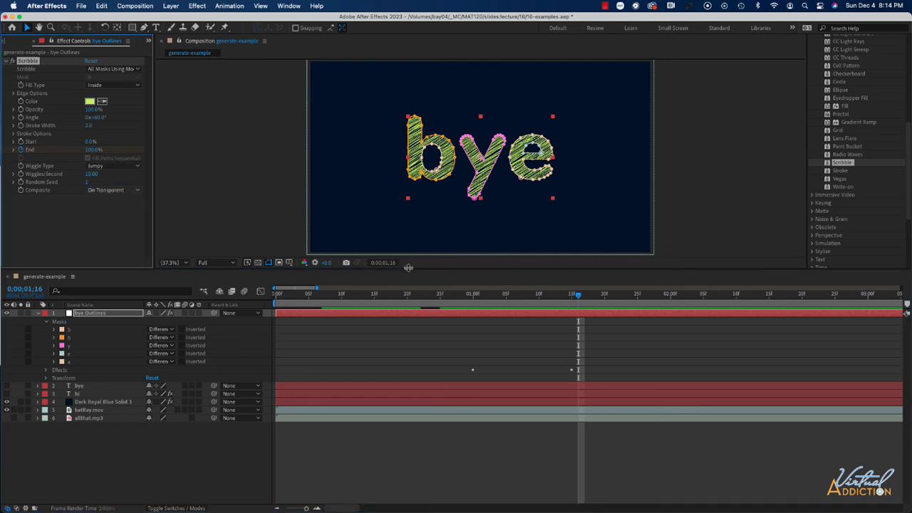
left_click(580, 298)
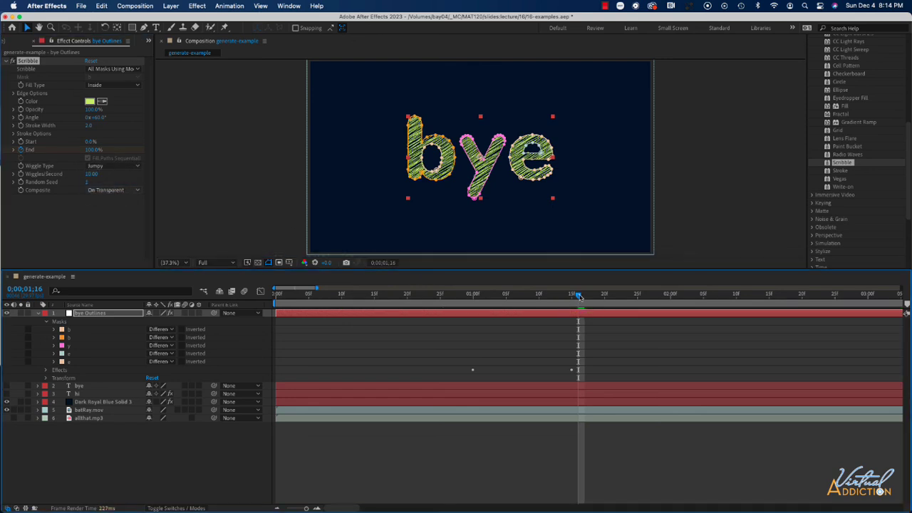
key("space")
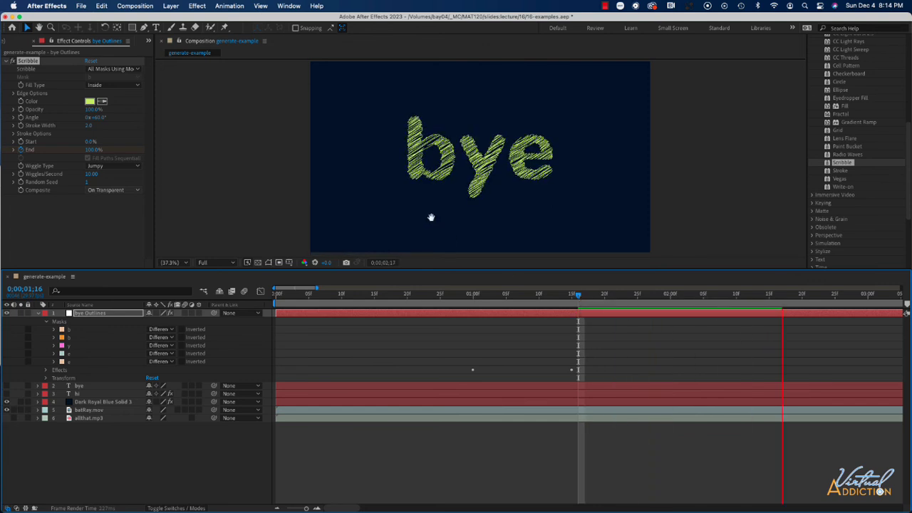
key("space")
Return the Scribble Wiggle Type to Smooth and collapse the bye Outlines layer
left_click(108, 166)
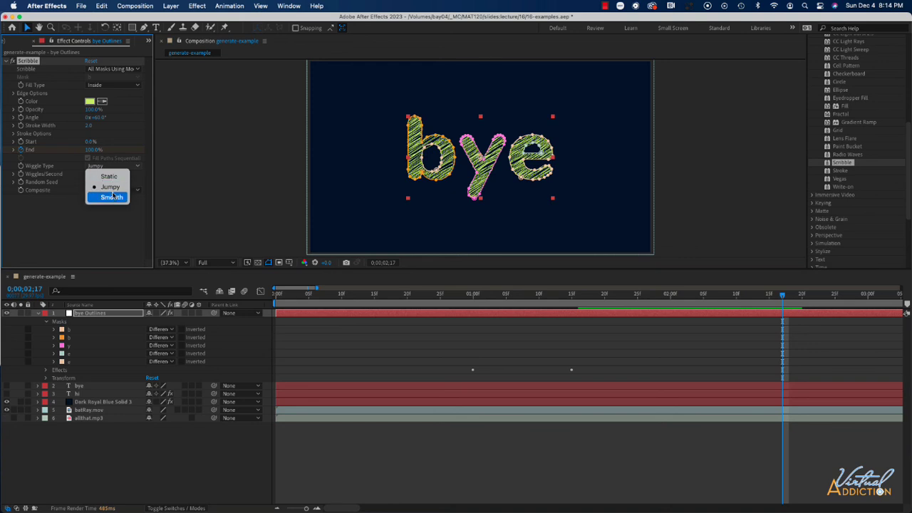
left_click(112, 195)
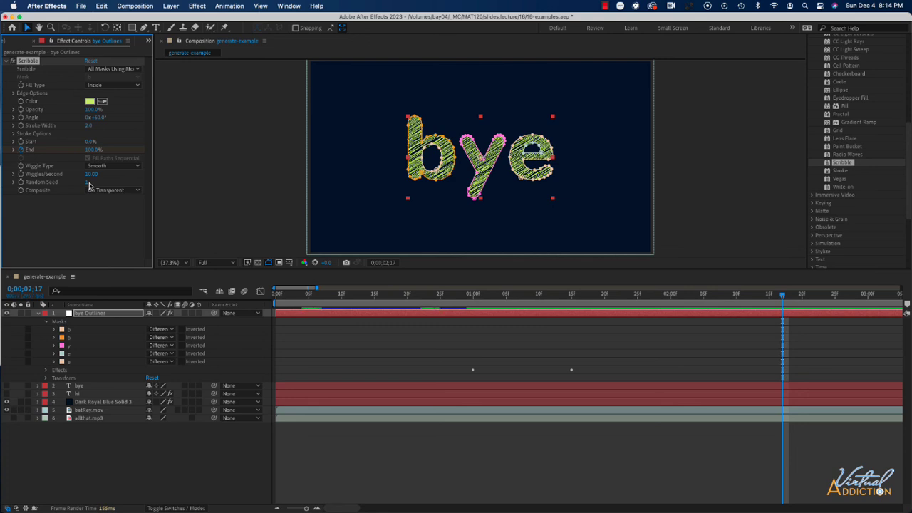
left_click(38, 314)
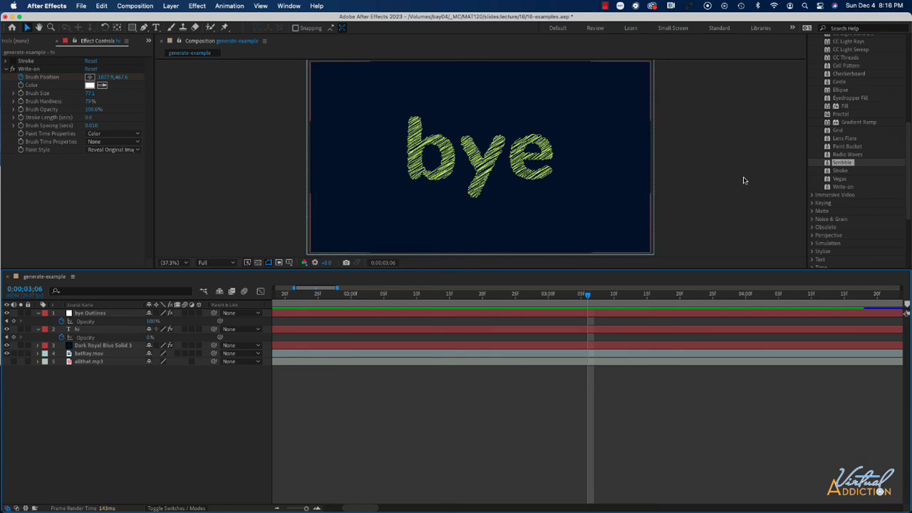
Enable the 4-Color Gradient effect on the Dark Royal Blue Solid layer
scroll(857, 116, "up", 2)
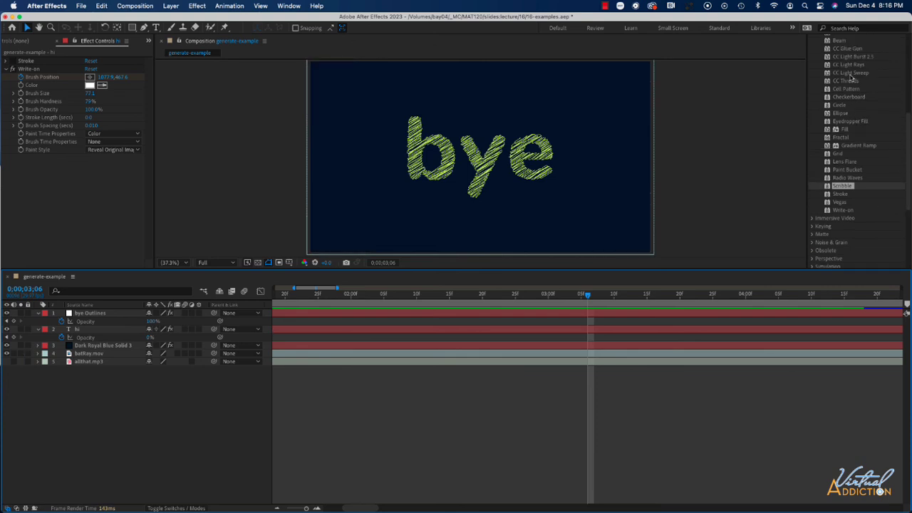
left_click(38, 345)
left_click(5, 362)
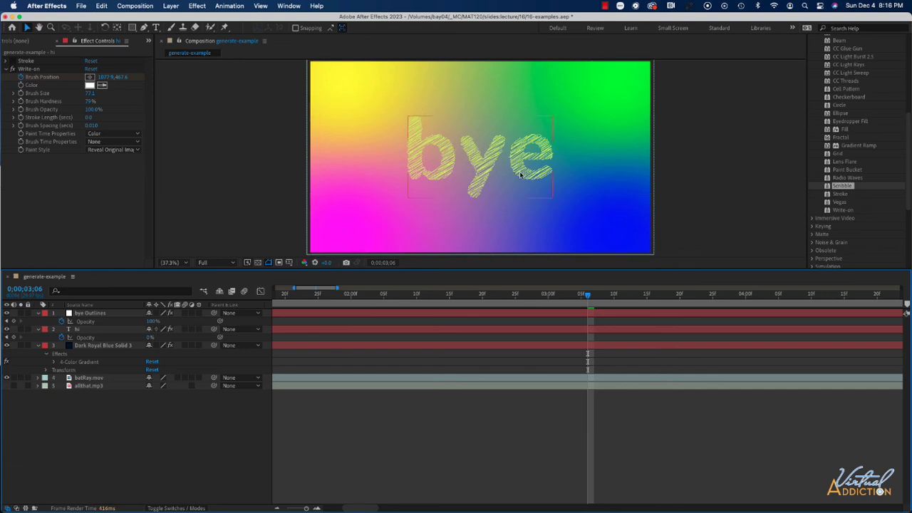
Preview the whole composition from the start
left_click_drag(589, 298, 260, 302)
key("space")
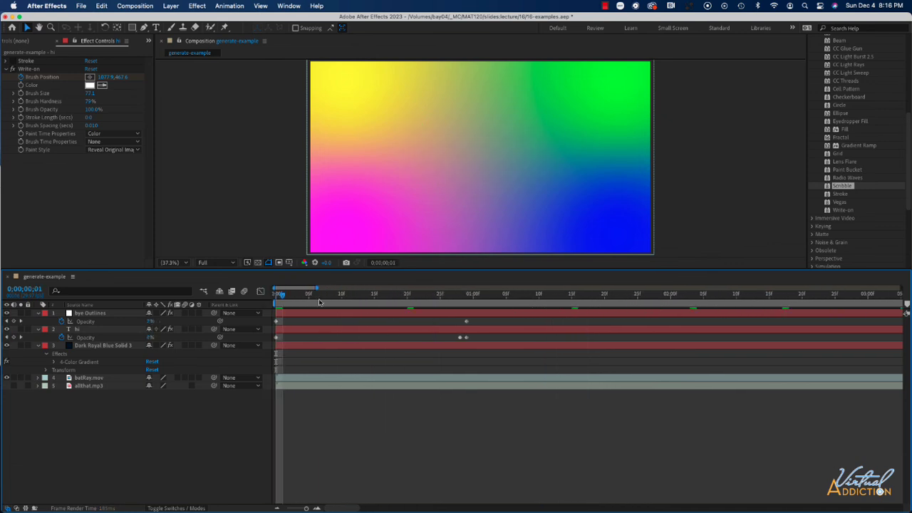
key("space")
key("space")
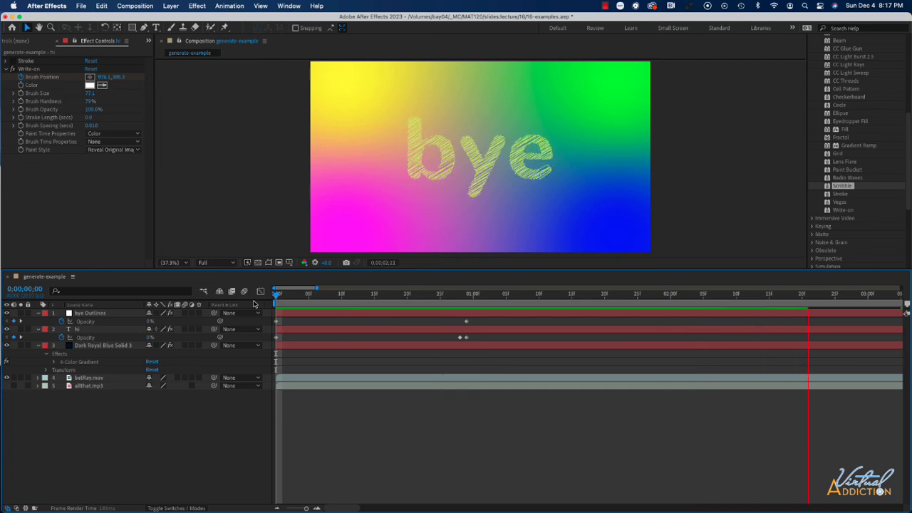
key("space")
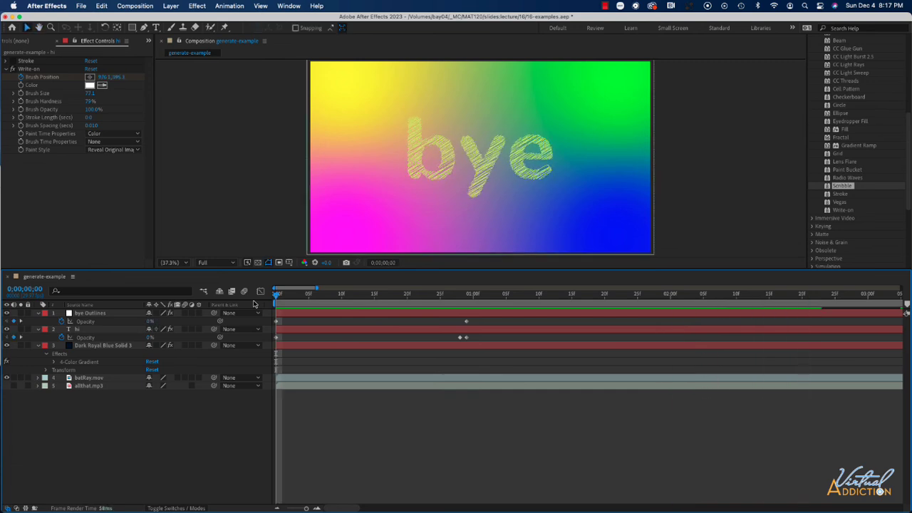
key("space")
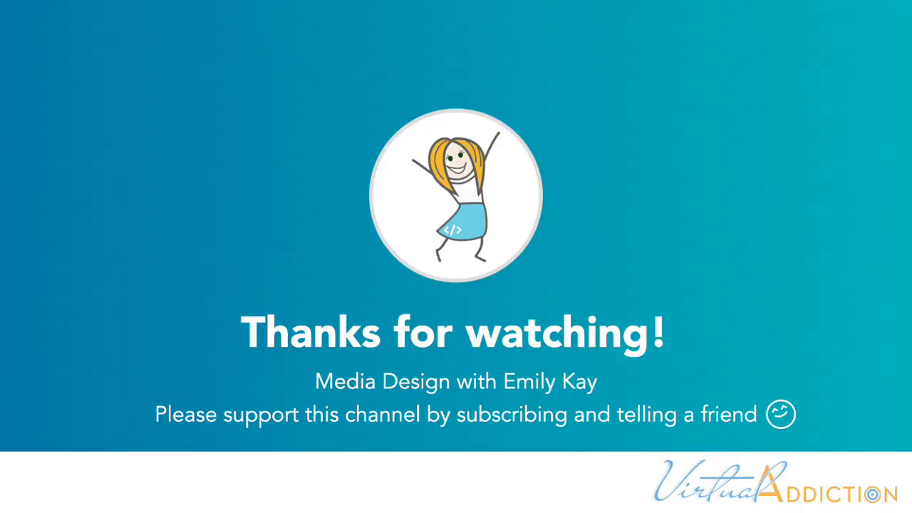